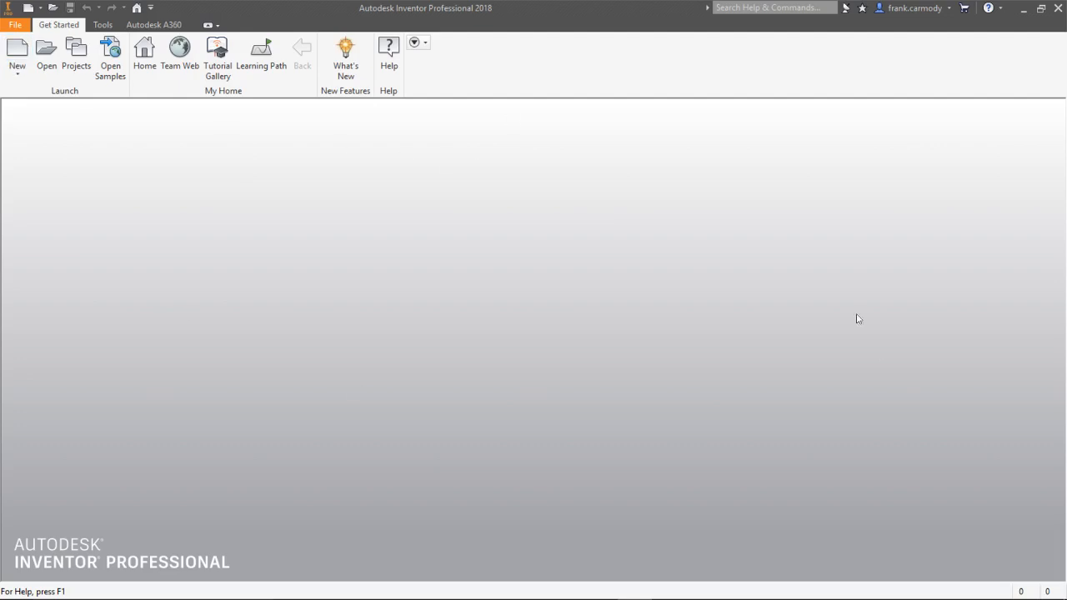
# - Create a new part file from the default Part template
pyautogui.click(18, 75)
pyautogui.click(21, 79)
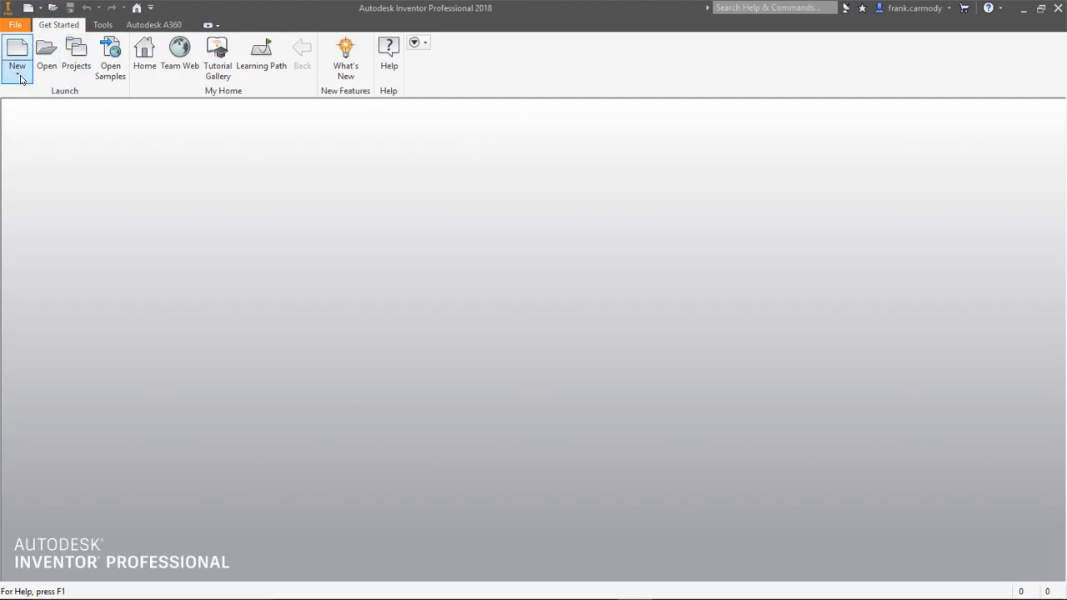
pyautogui.click(41, 9)
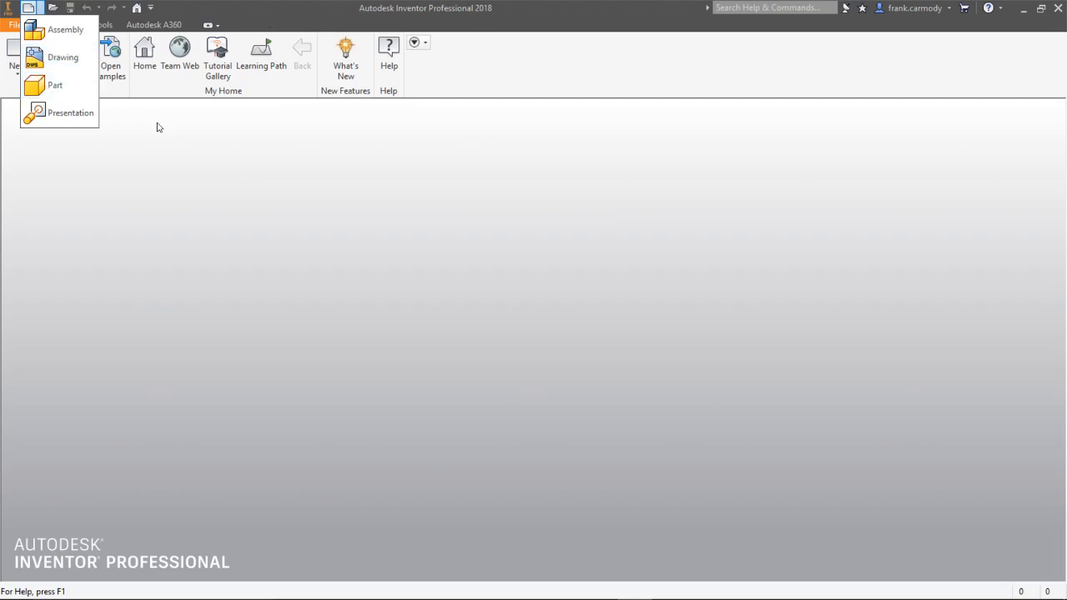
pyautogui.click(47, 86)
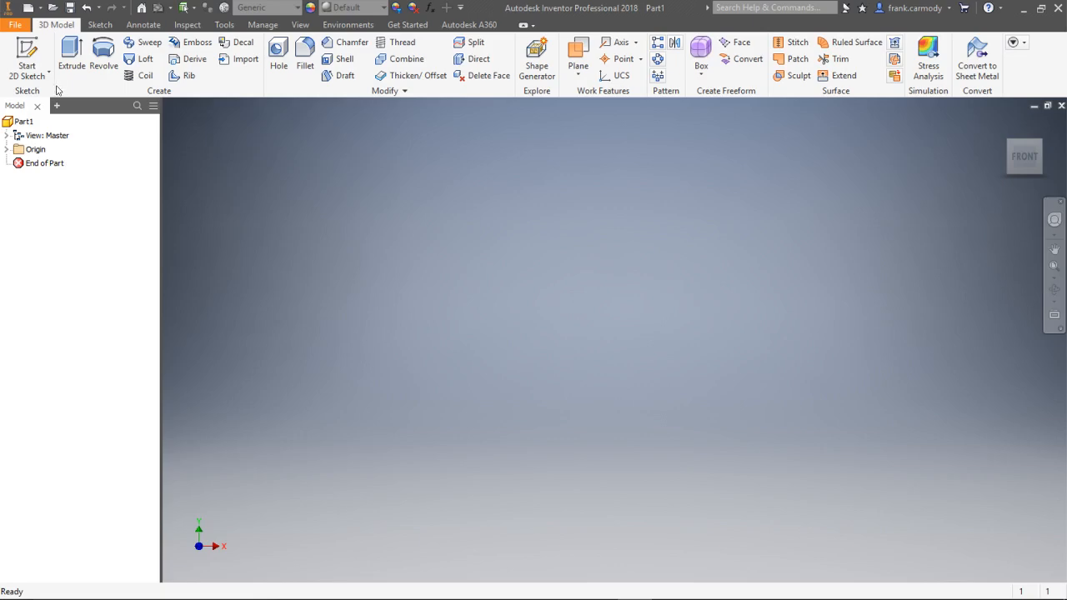
# - Begin saving the part and create and open a new folder named Project inside Documents
pyautogui.click(17, 27)
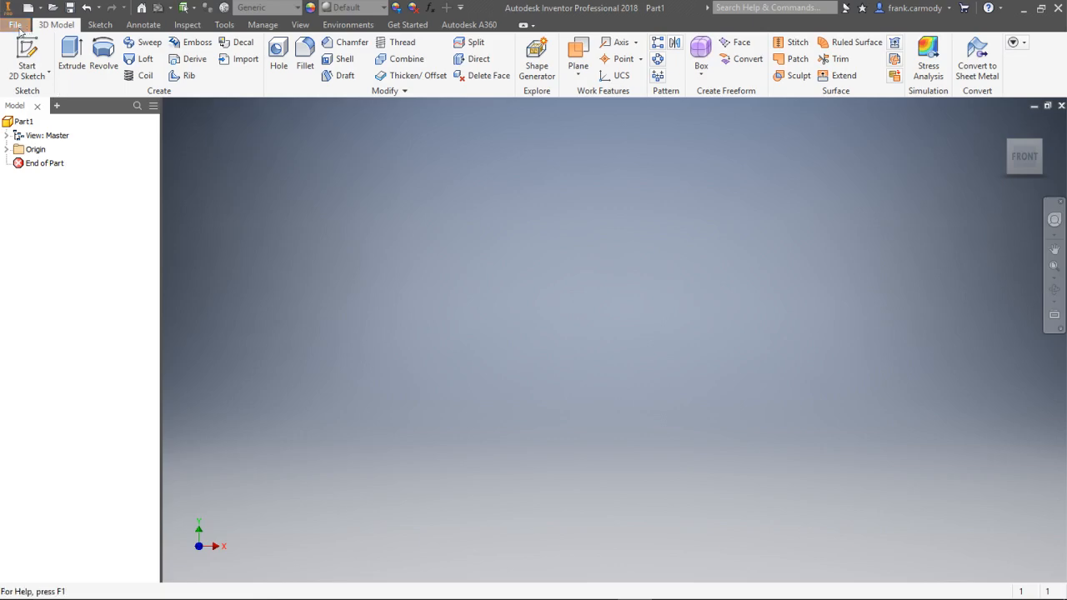
pyautogui.click(52, 172)
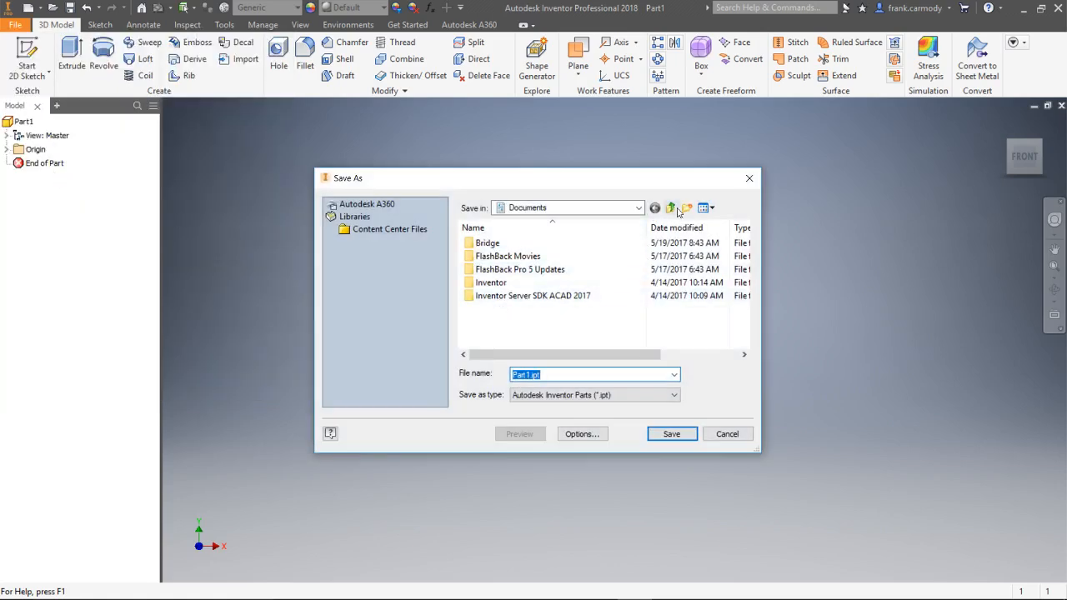
pyautogui.click(686, 209)
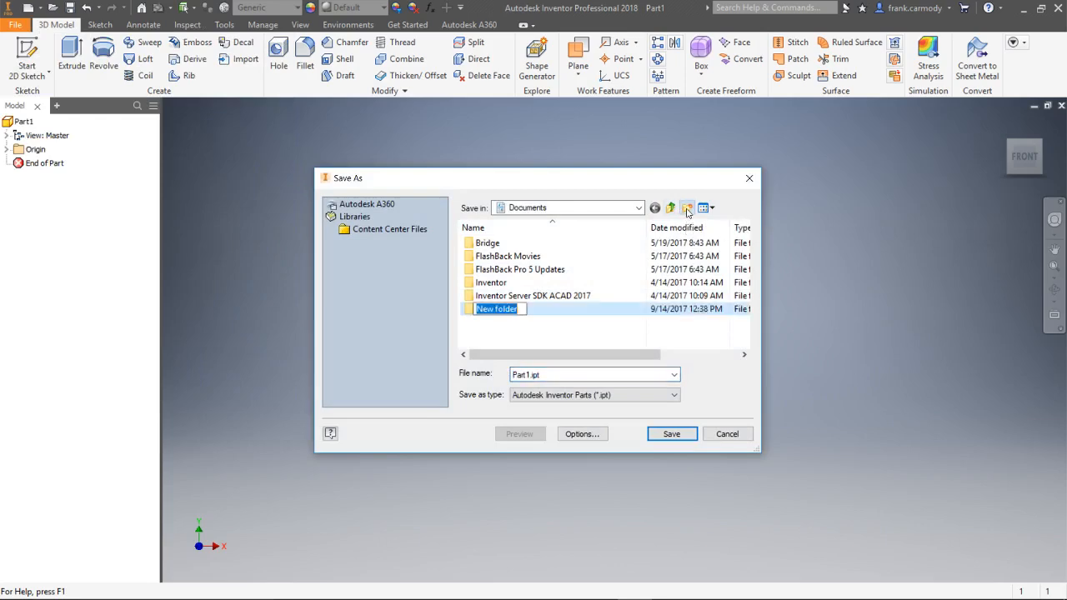
pyautogui.write('Project')
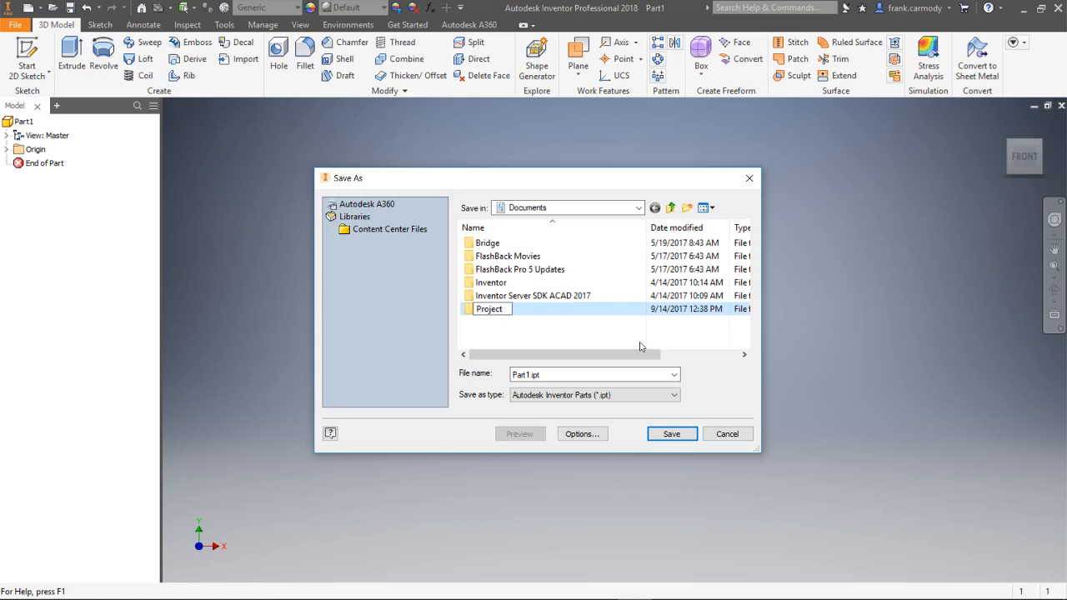
pyautogui.press('Return')
pyautogui.doubleClick(504, 309)
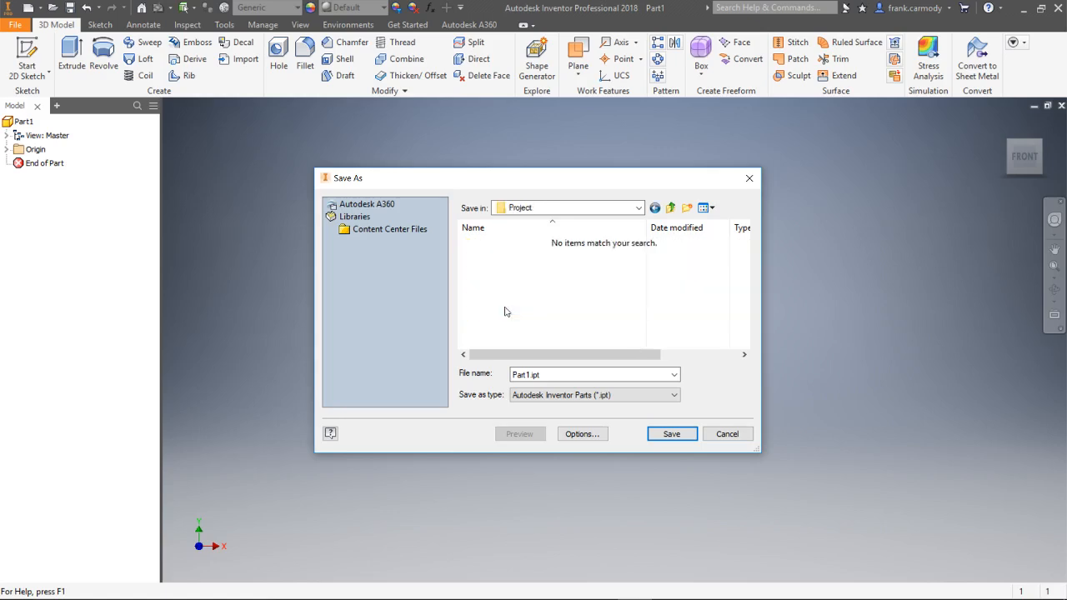
# - Save the part in the Project folder under the file name block.ipt
pyautogui.doubleClick(530, 377)
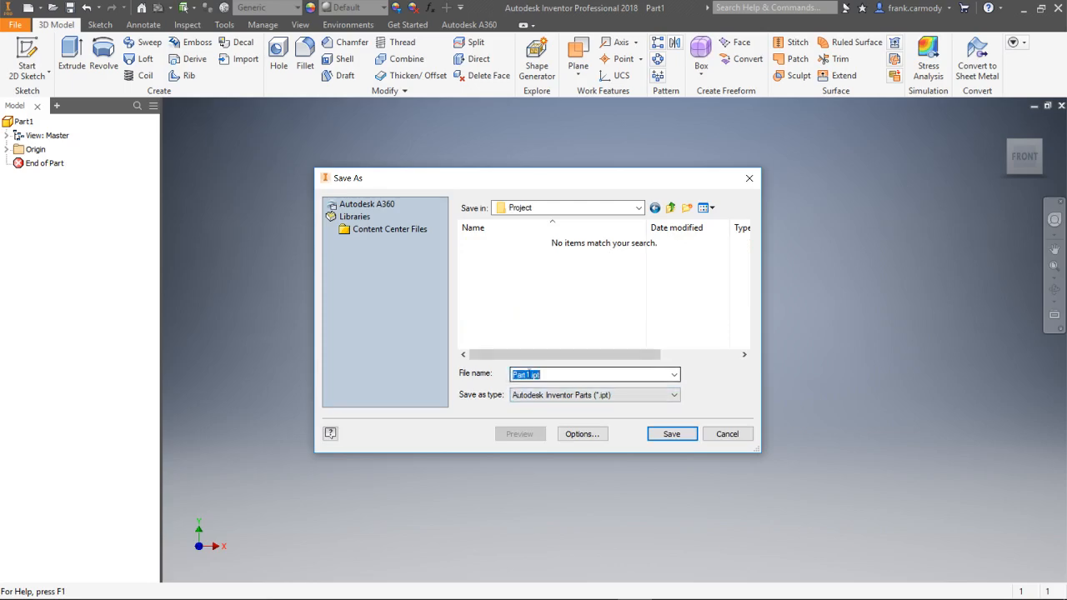
pyautogui.click(530, 377)
pyautogui.moveTo(530, 377); pyautogui.dragTo(471, 377)
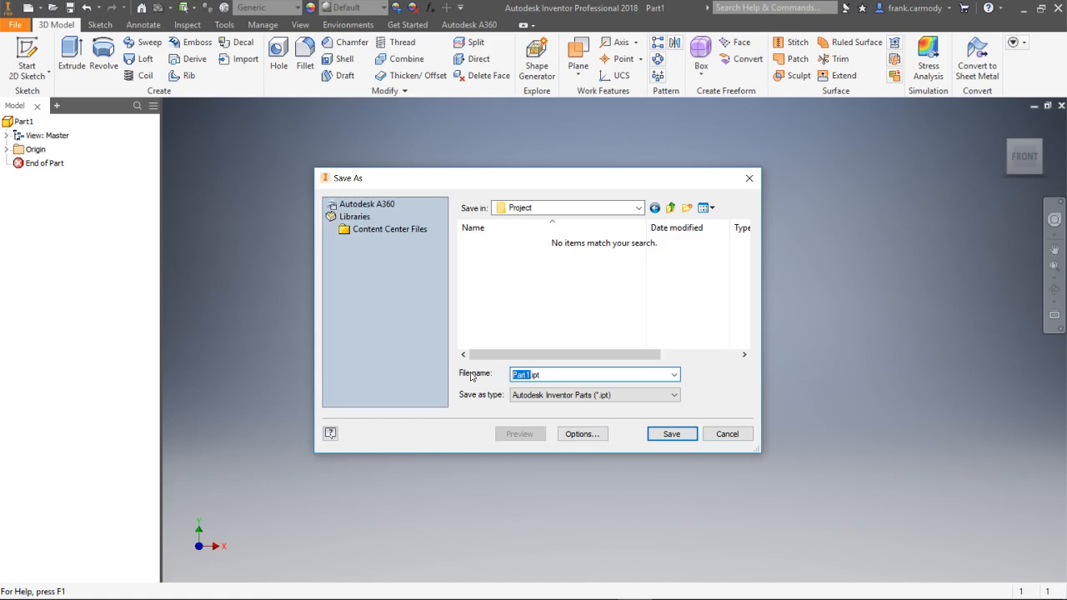
pyautogui.write('block')
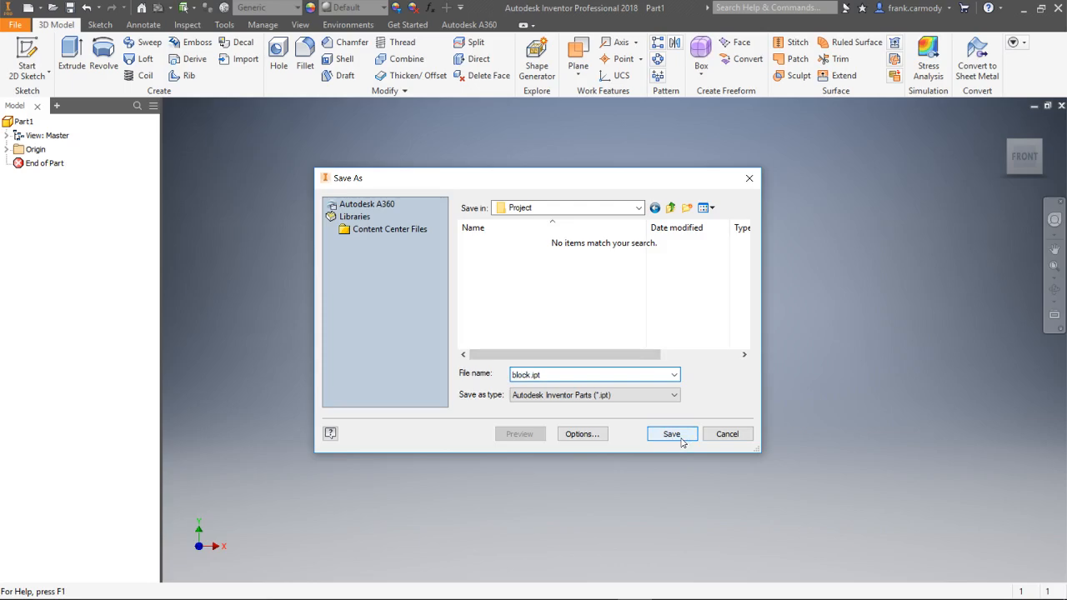
pyautogui.click(672, 434)
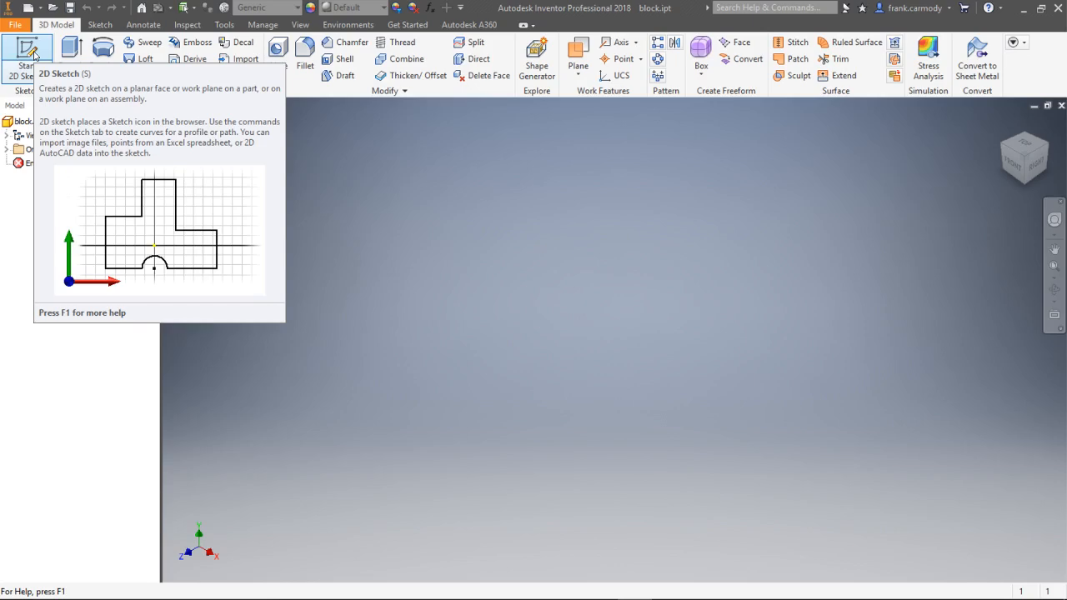
# - Start a 2D sketch on the XZ origin plane
pyautogui.moveTo(817, 408)
pyautogui.mouseDown(button='right')
pyautogui.moveTo(505, 383)
pyautogui.moveTo(318, 242)
pyautogui.moveTo(344, 252)
pyautogui.mouseUp(button='right')
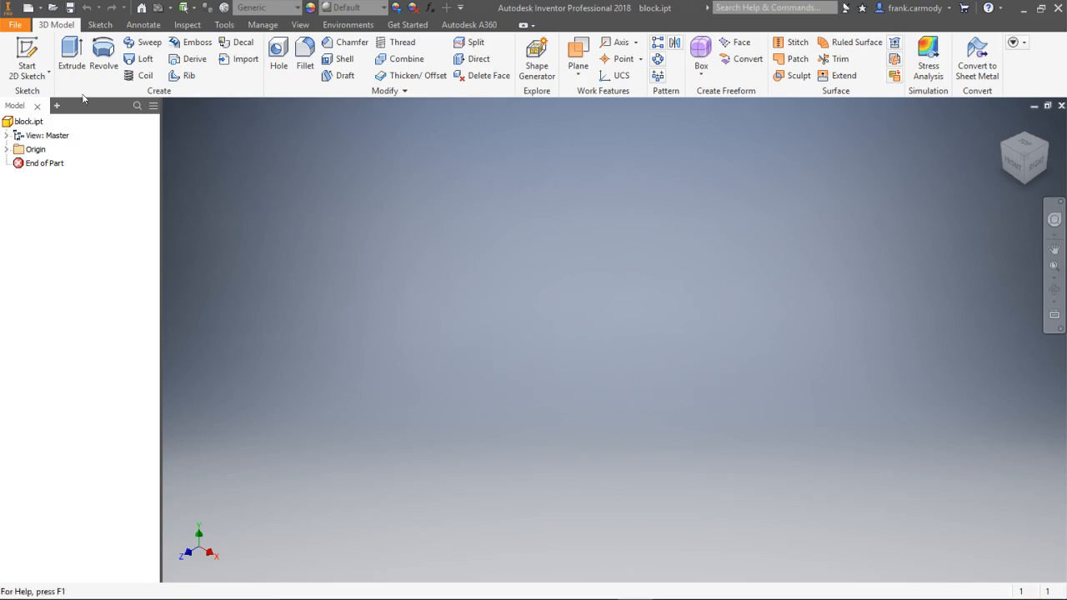
pyautogui.click(34, 73)
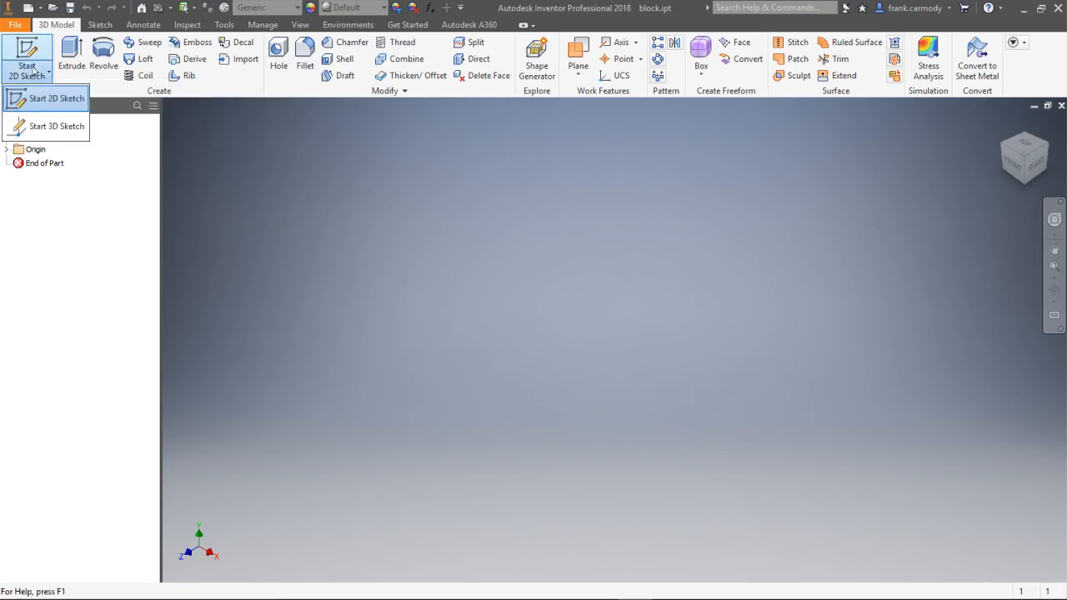
pyautogui.click(30, 99)
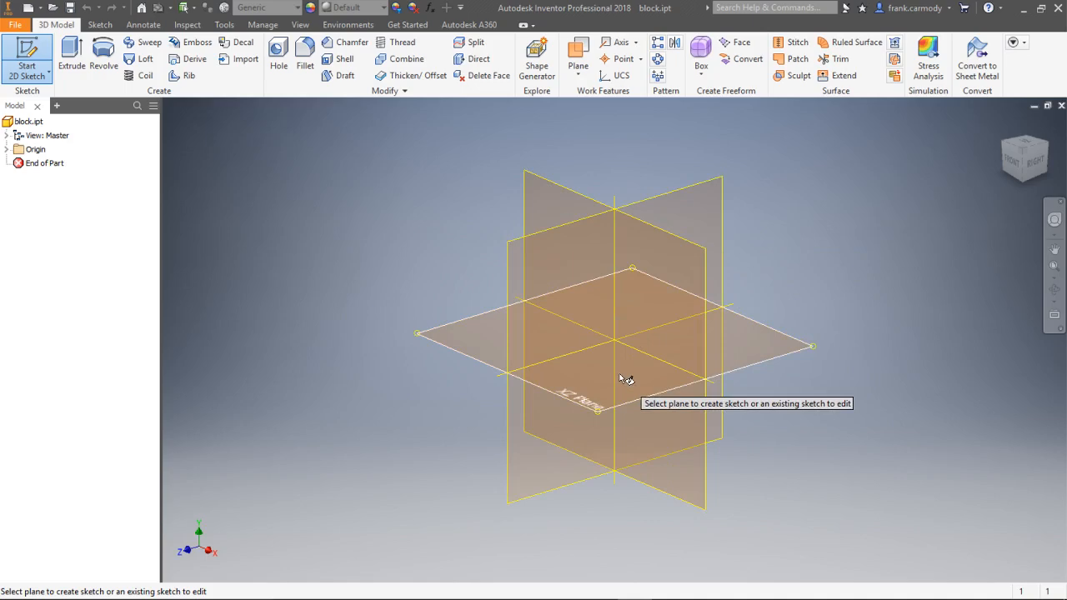
pyautogui.moveTo(641, 396)
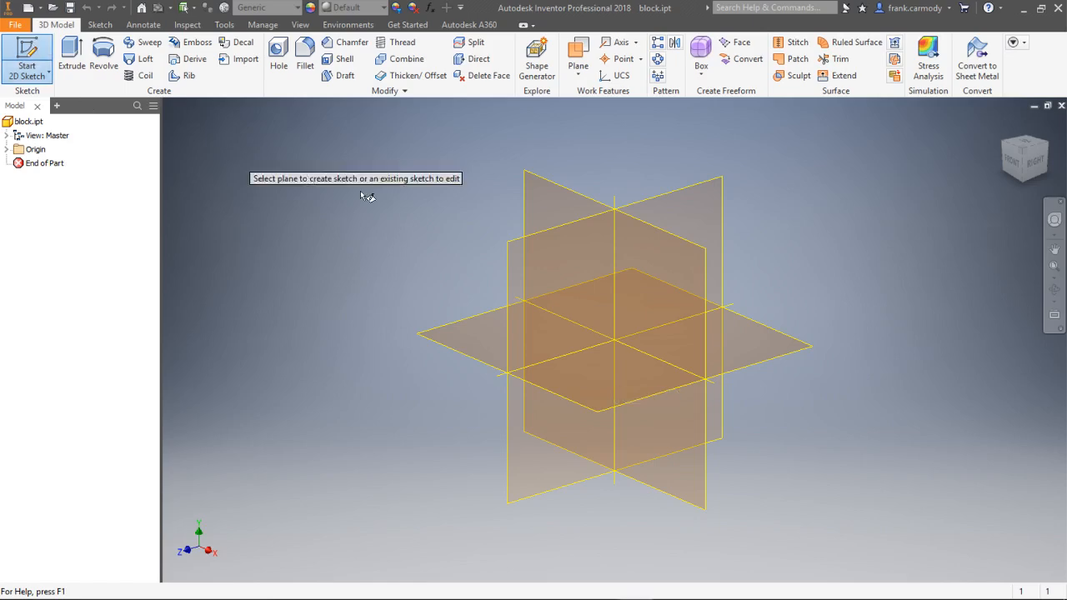
pyautogui.click(631, 406)
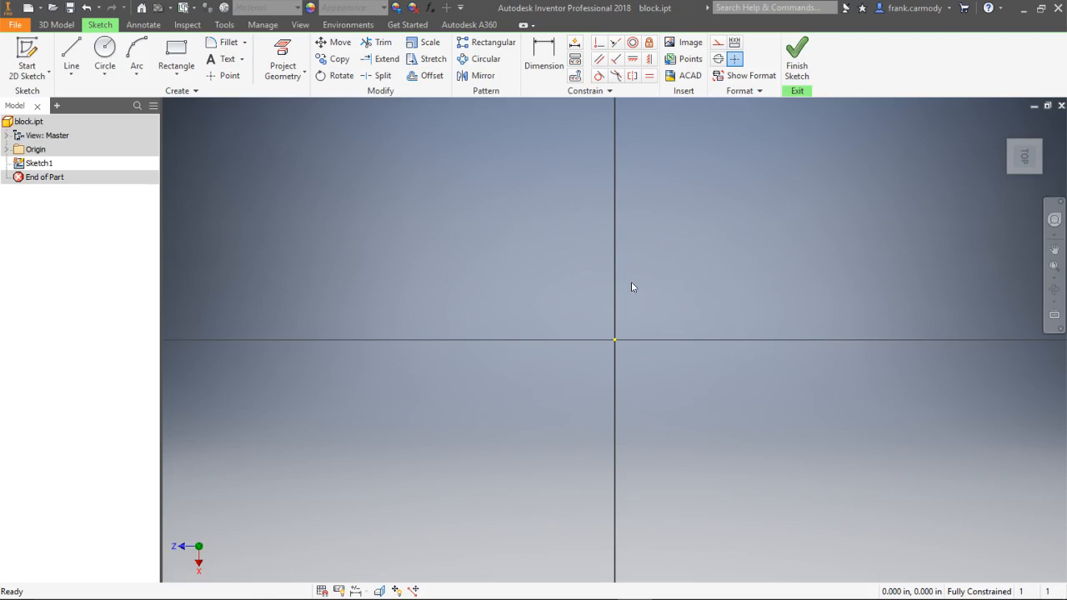
# - Sketch a two-point rectangle about 1.709 in by 0.806 in around the origin
pyautogui.click(197, 57)
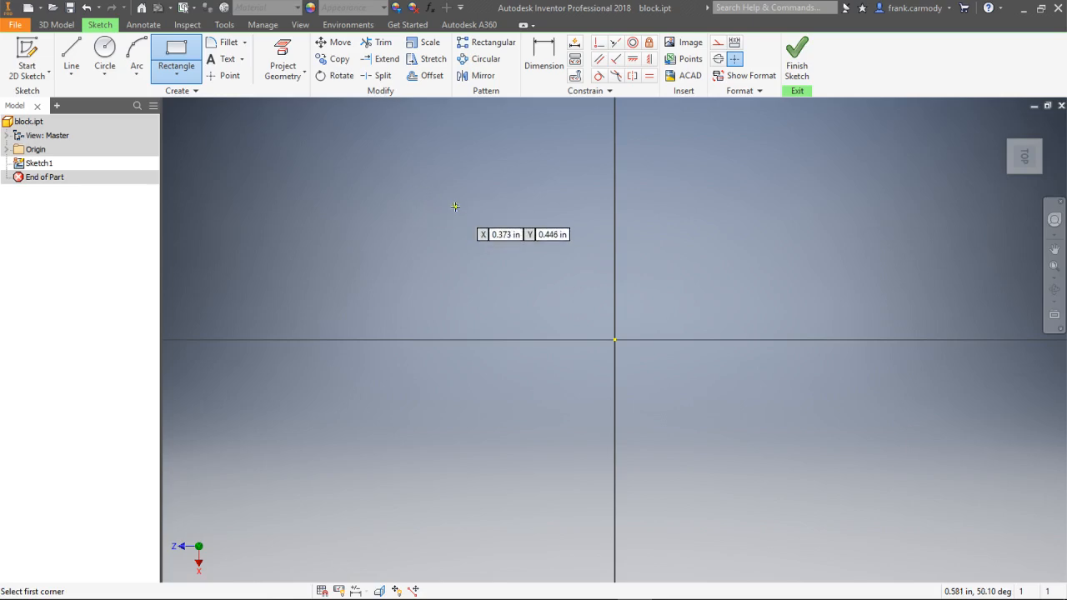
pyautogui.click(274, 170)
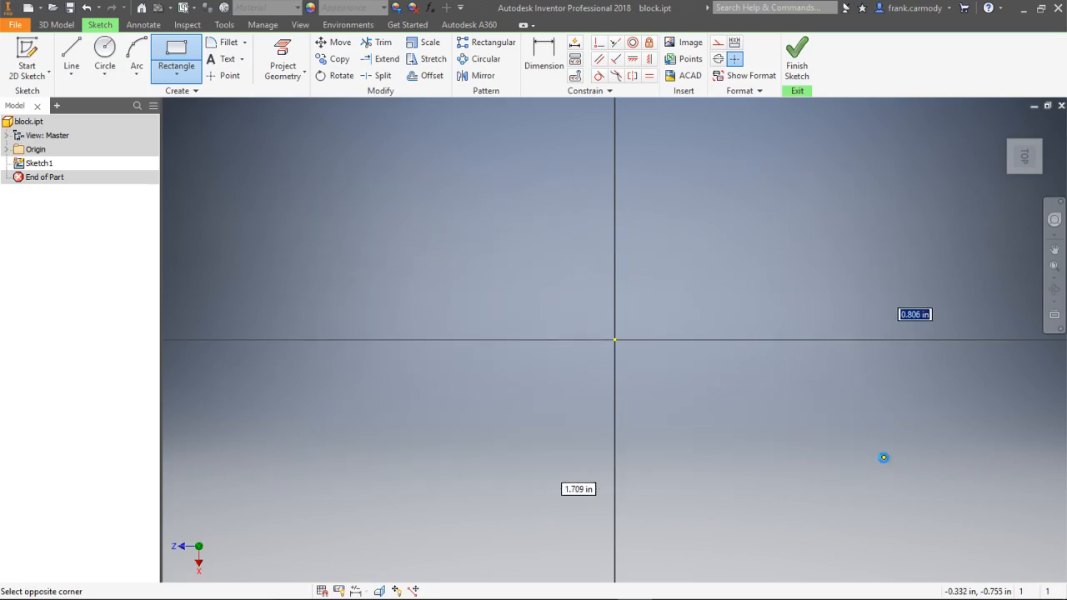
pyautogui.click(884, 458)
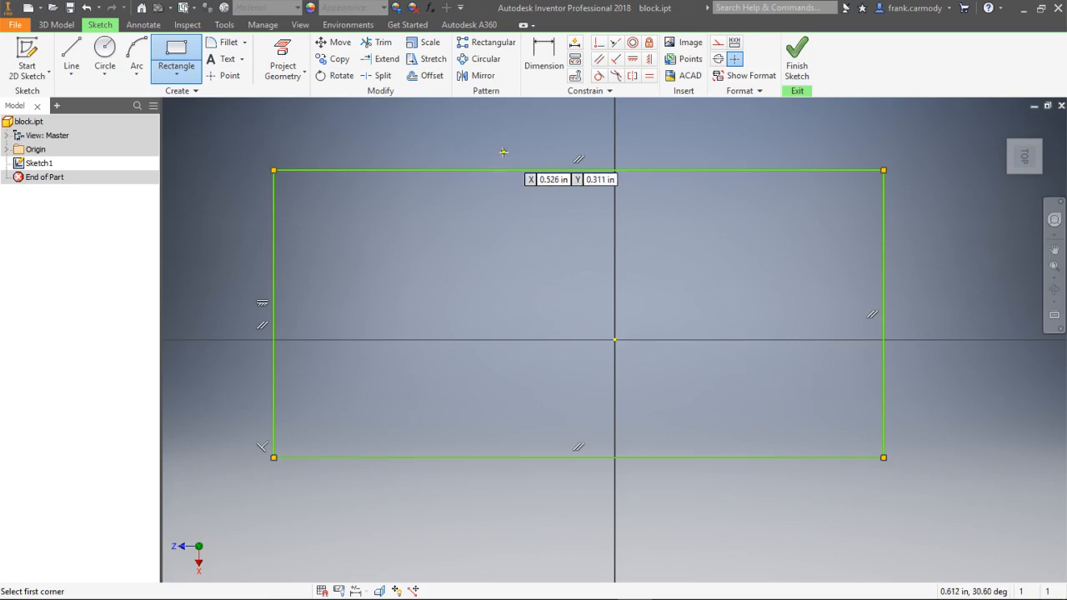
pyautogui.click(540, 56)
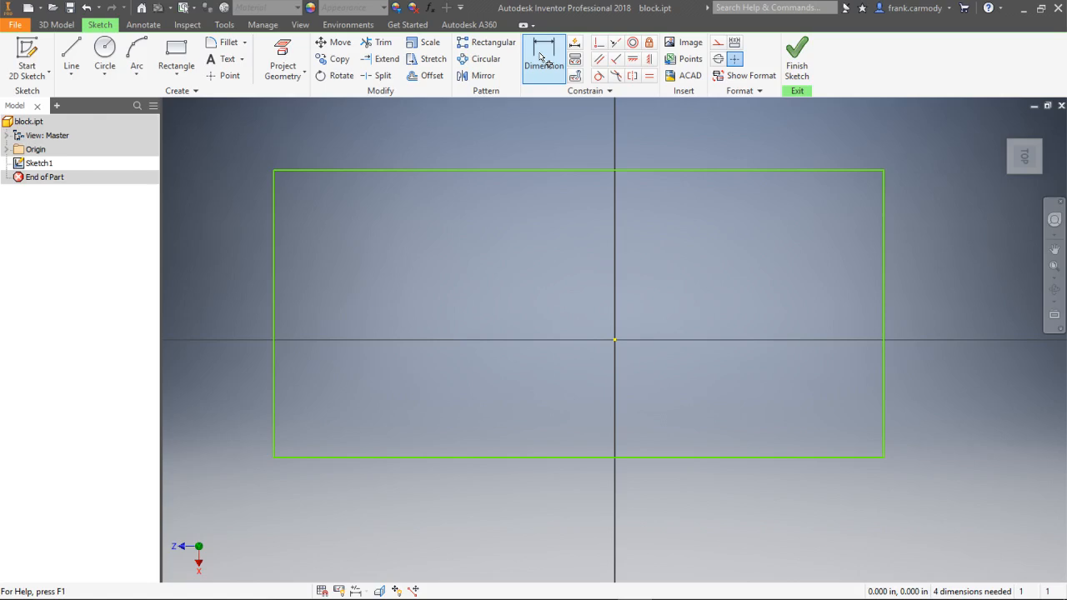
pyautogui.click(540, 57)
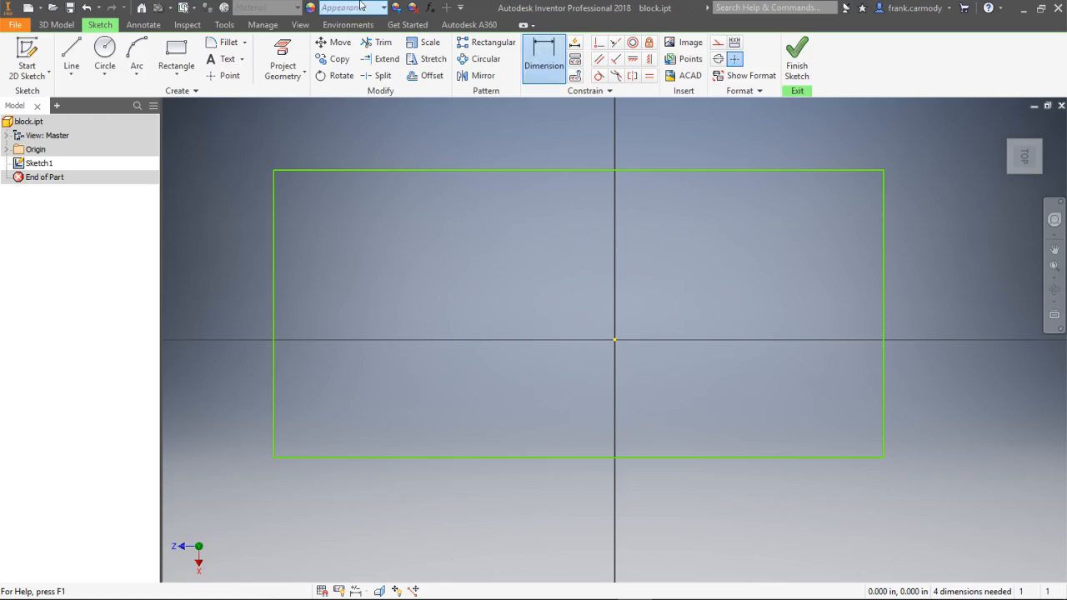
pyautogui.click(522, 169)
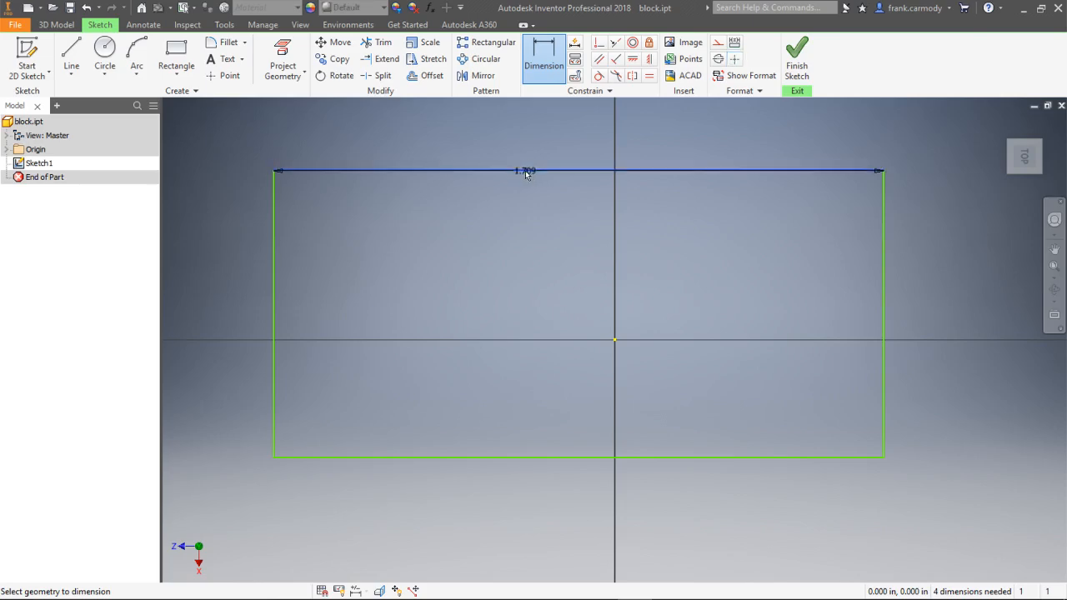
pyautogui.rightClick(530, 160)
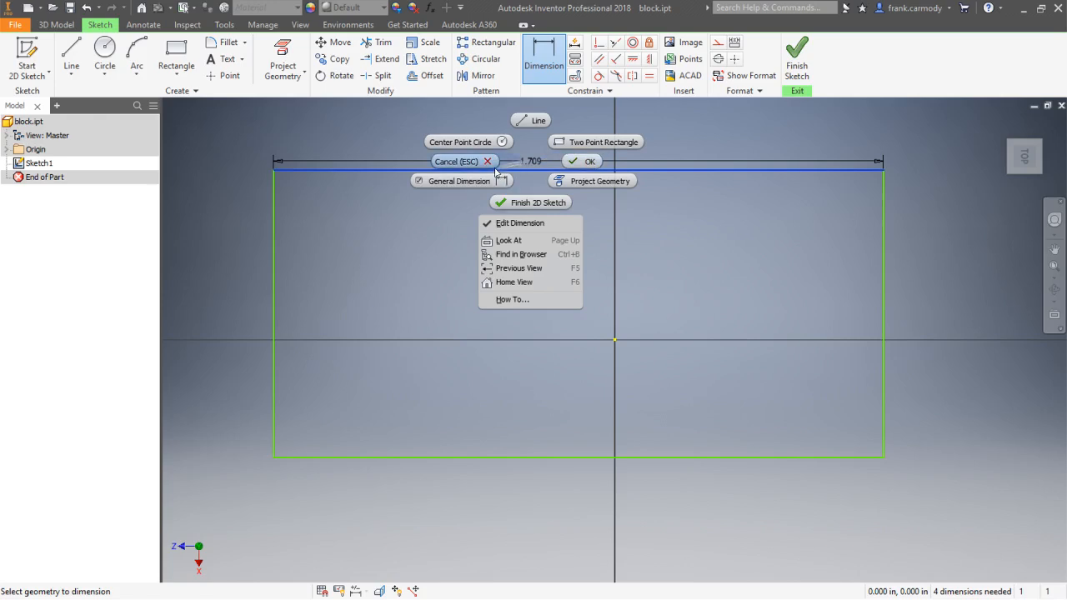
pyautogui.press('Escape')
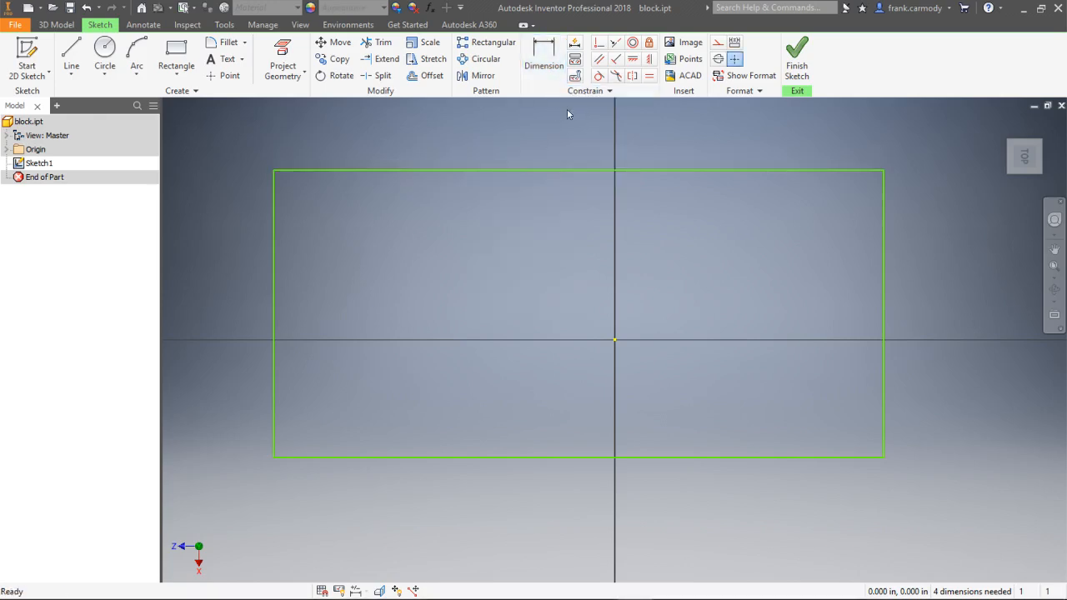
# - Dimension the rectangle's upper long edge above the profile and set its length to 4 in
pyautogui.click(552, 73)
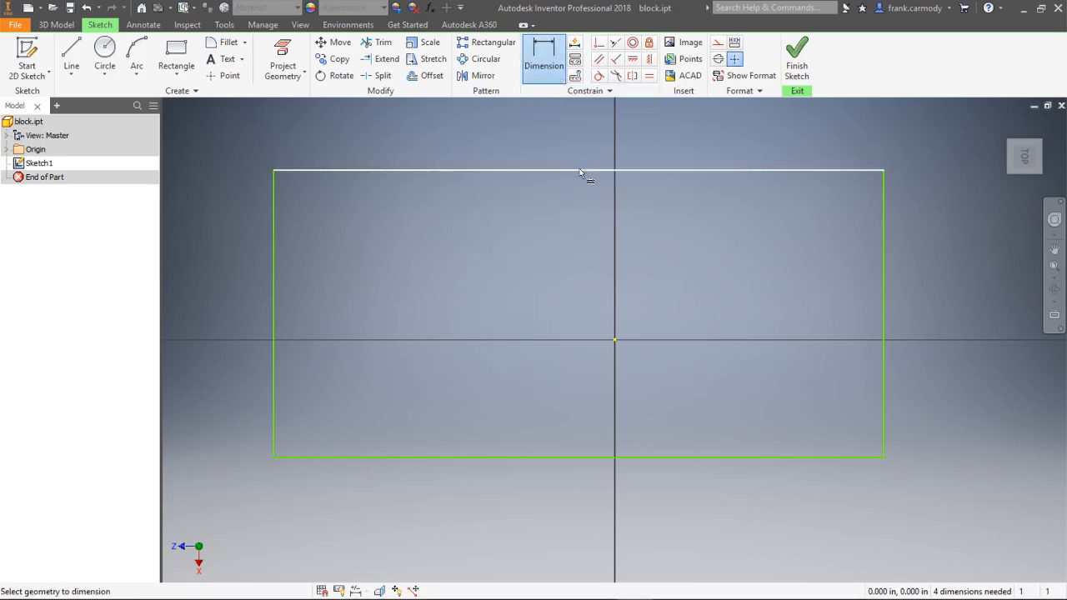
pyautogui.click(580, 171)
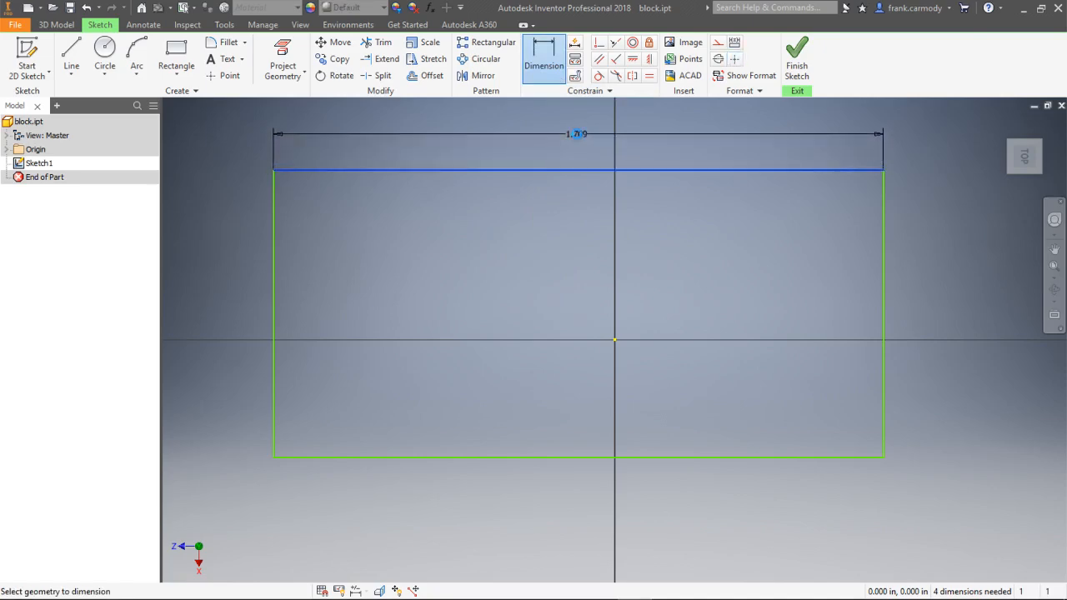
pyautogui.click(576, 135)
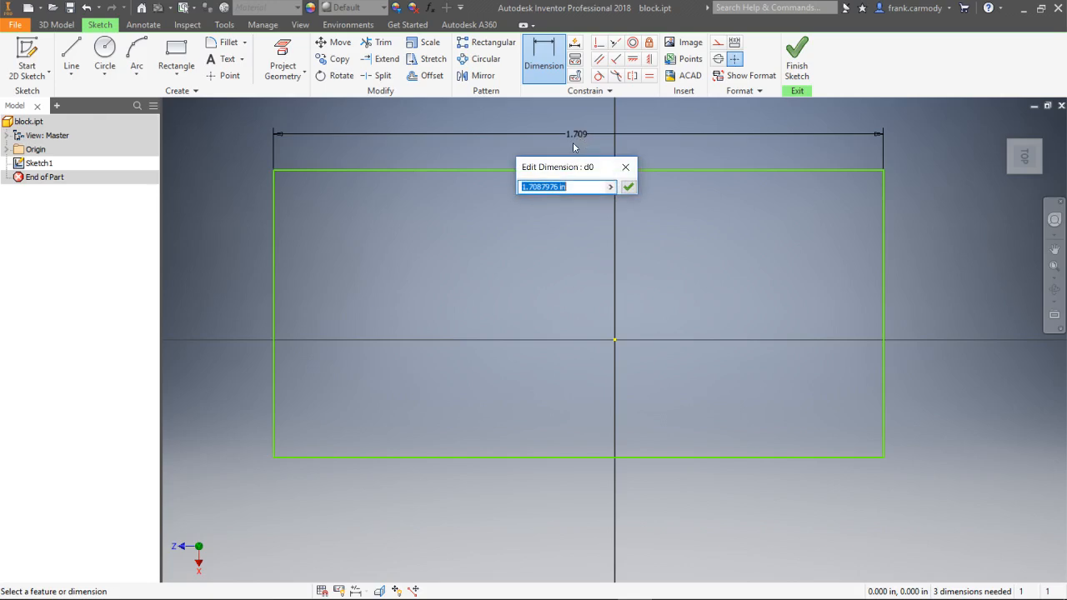
pyautogui.doubleClick(556, 188)
pyautogui.write('4')
pyautogui.press('Return')
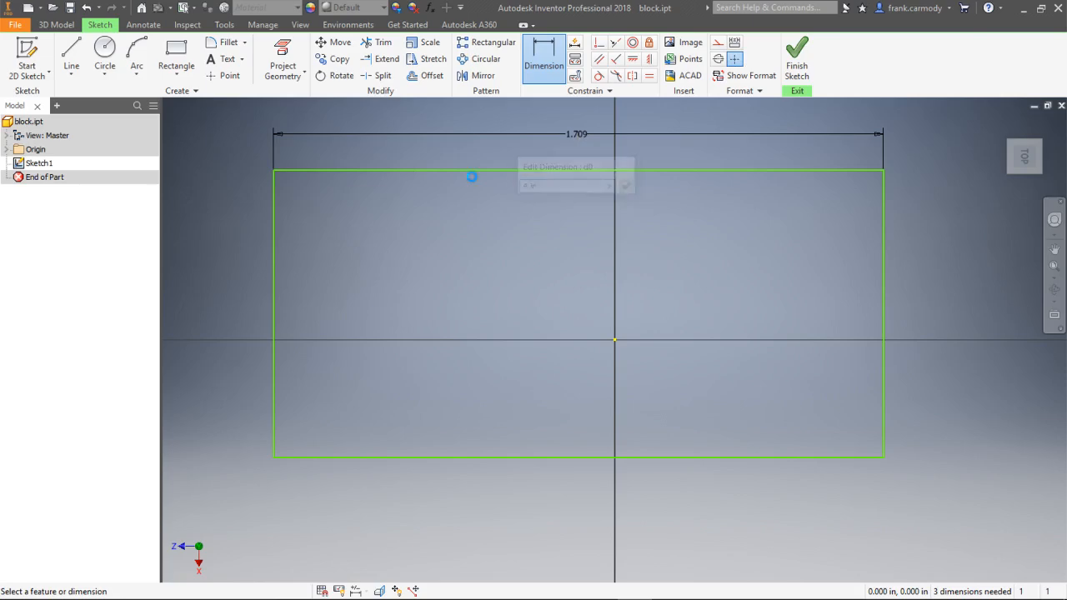
# - Examine the resized rectangle at different zoom levels and fit the whole sketch in view
pyautogui.scroll(-3, 548, 181)
pyautogui.scroll(-2, 549, 186)
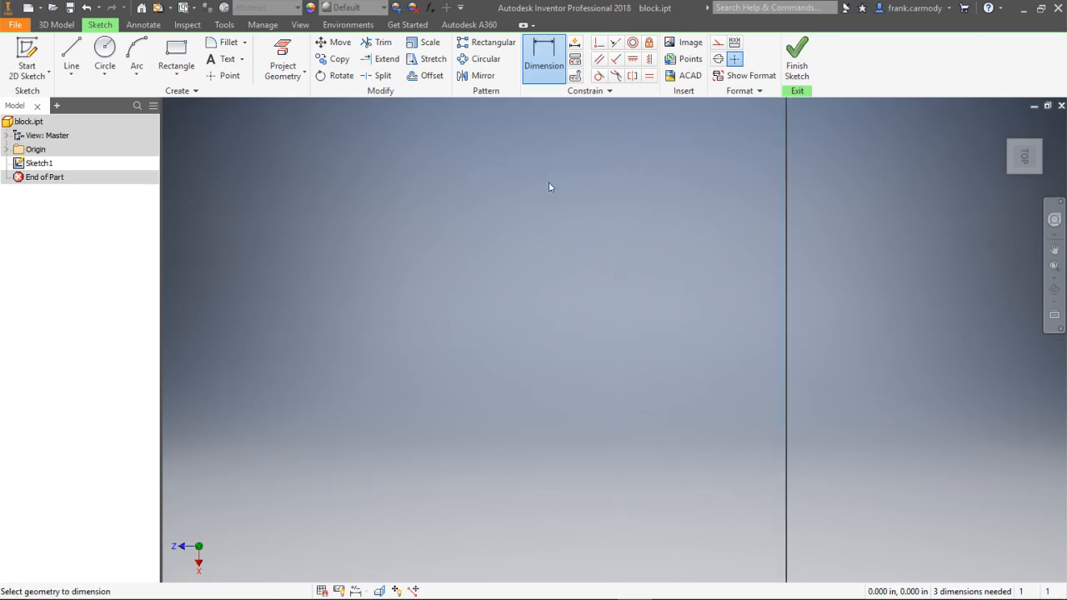
pyautogui.scroll(3, 548, 187)
pyautogui.scroll(2, 602, 249)
pyautogui.scroll(3, 602, 249)
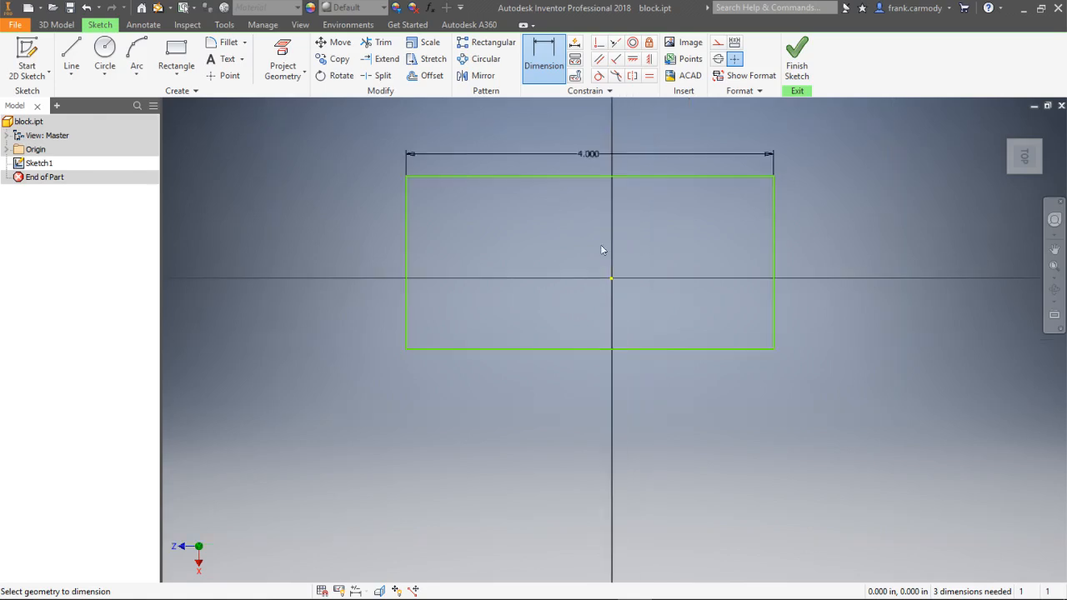
pyautogui.scroll(-5, 602, 250)
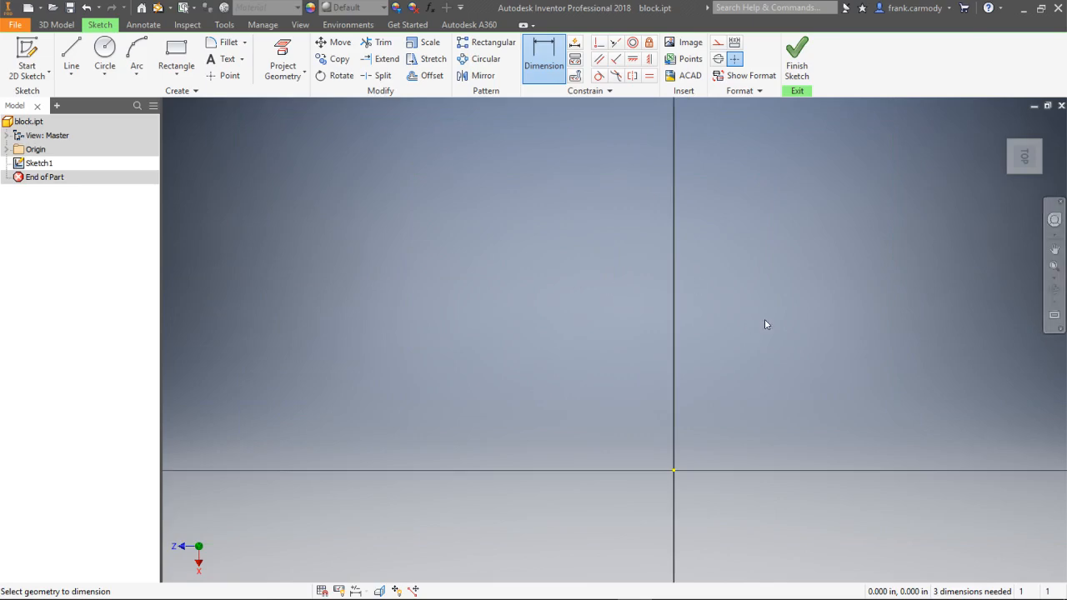
pyautogui.click(1054, 279)
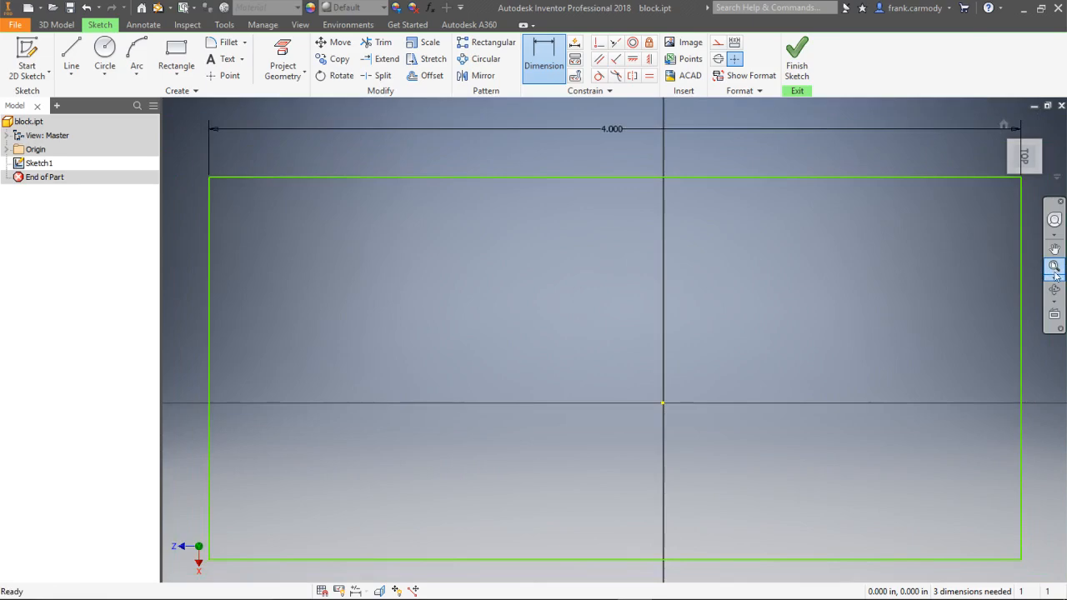
pyautogui.click(1054, 277)
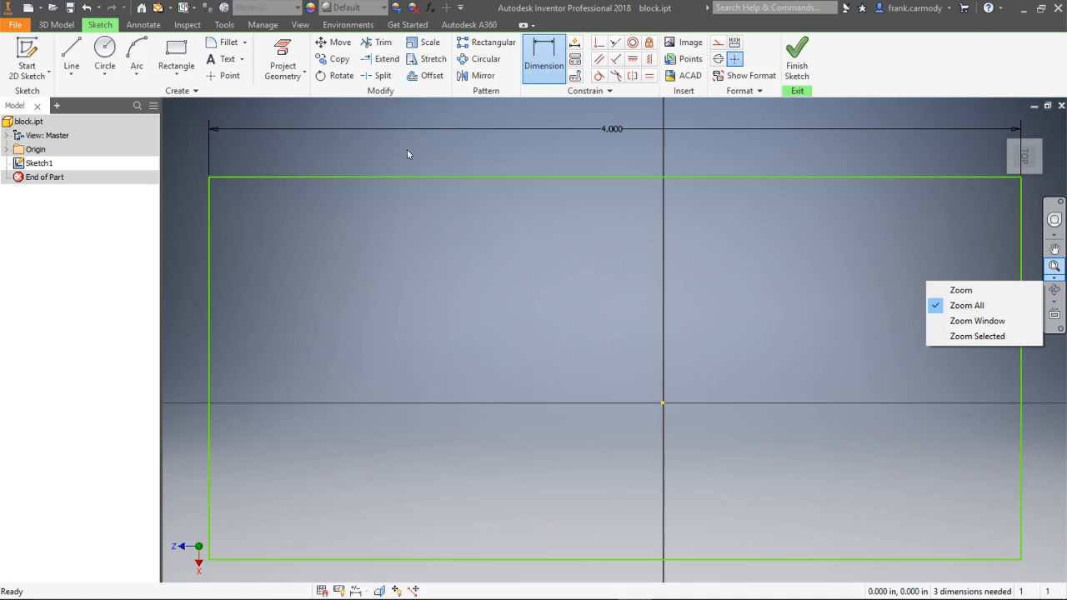
# - Dimension the rectangle's short edge on the Z-arrow side outside the profile and set its length to 2 in
pyautogui.click(548, 52)
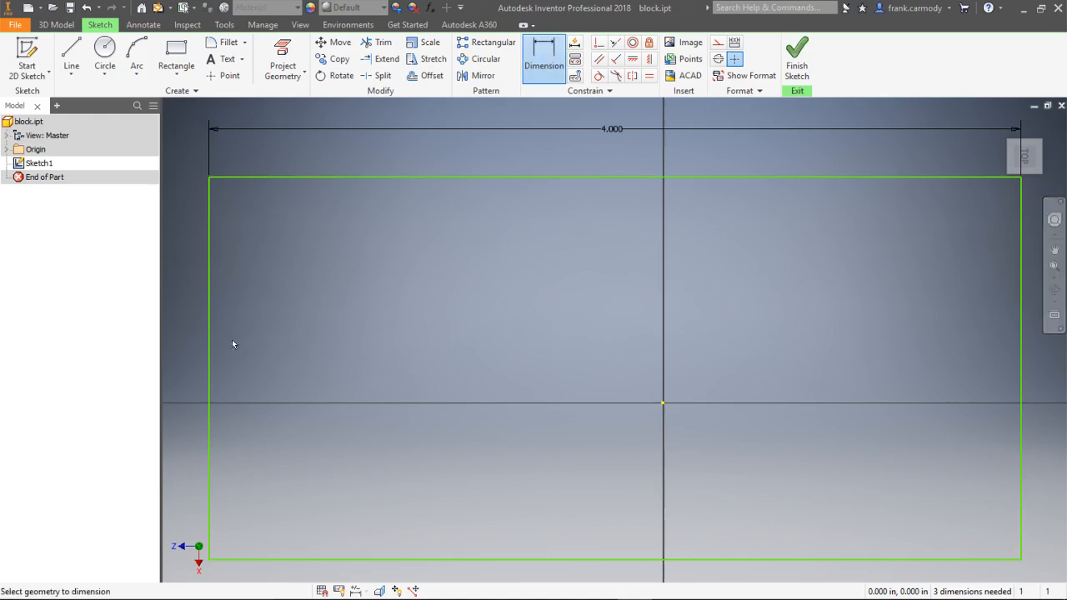
pyautogui.click(208, 345)
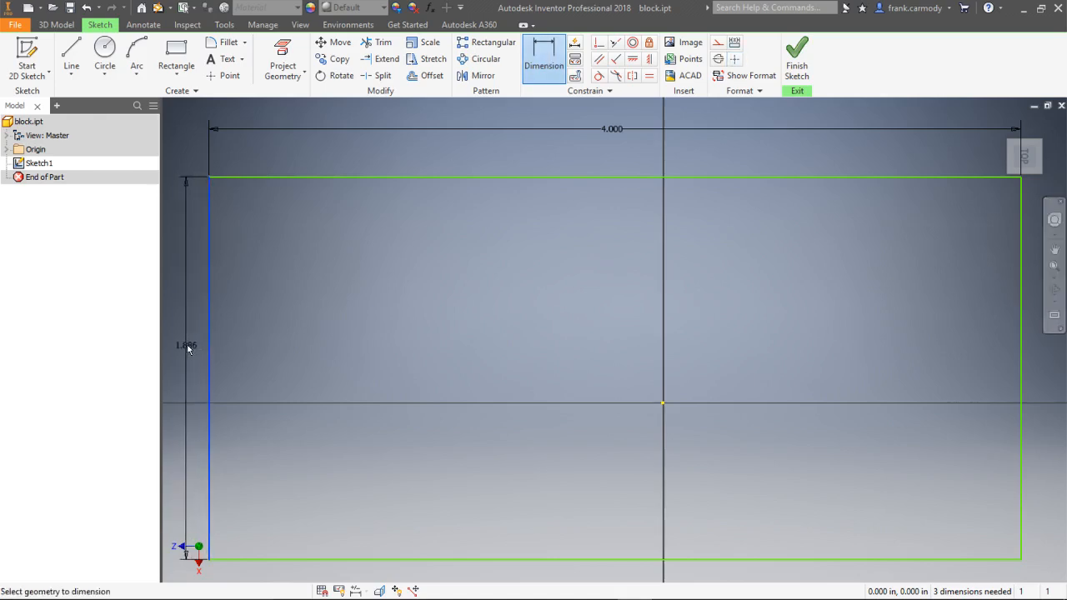
pyautogui.click(188, 348)
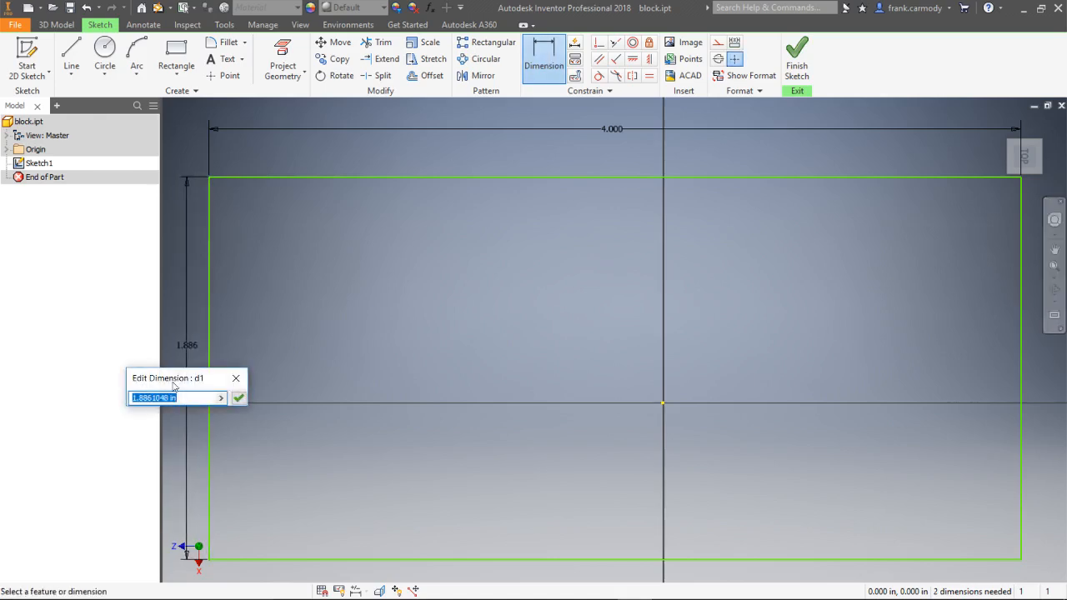
pyautogui.write('2')
pyautogui.press('Return')
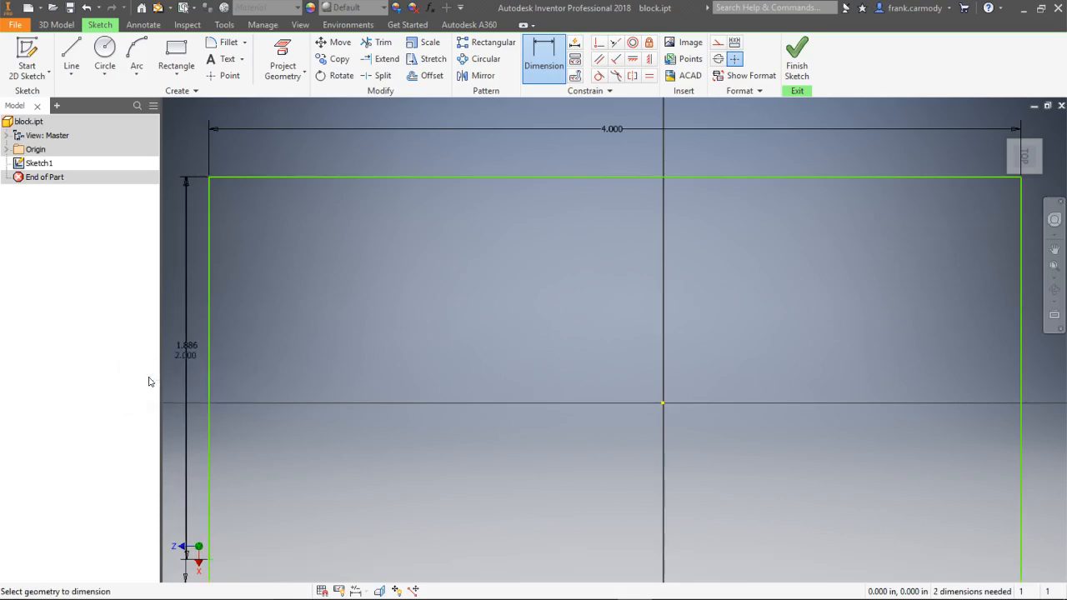
# - Try to add a second length dimension to the rectangle's opposite, undimensioned short edge
pyautogui.scroll(-3, 579, 332)
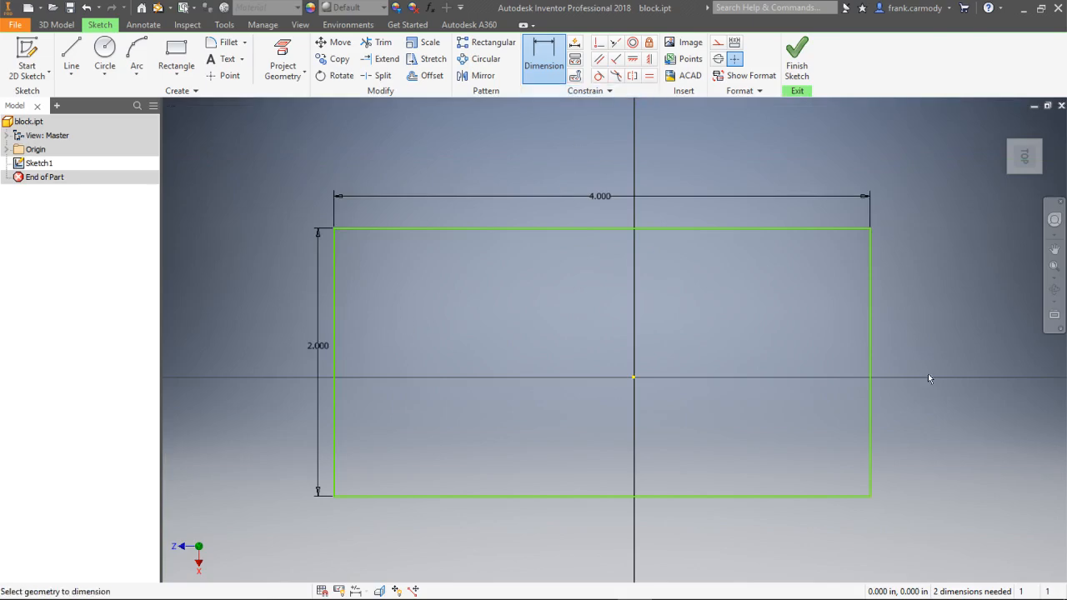
pyautogui.click(872, 342)
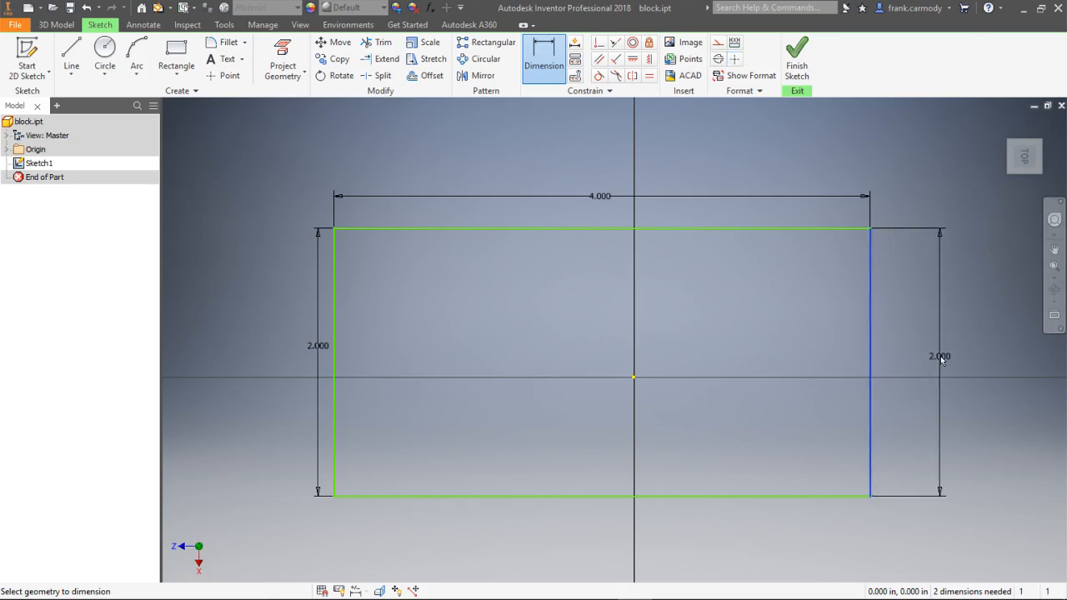
pyautogui.click(940, 356)
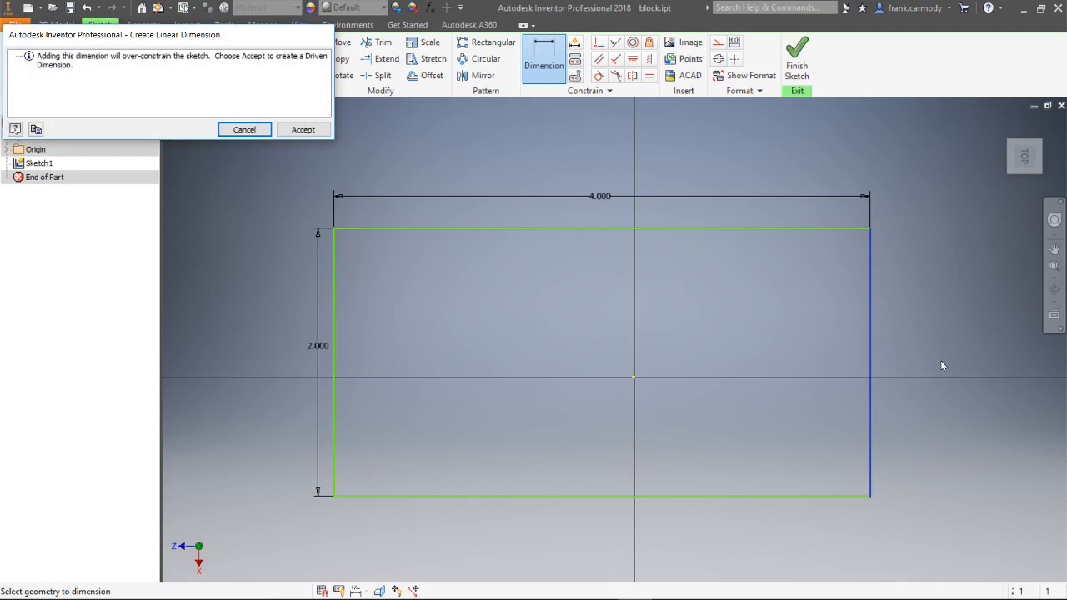
pyautogui.click(250, 132)
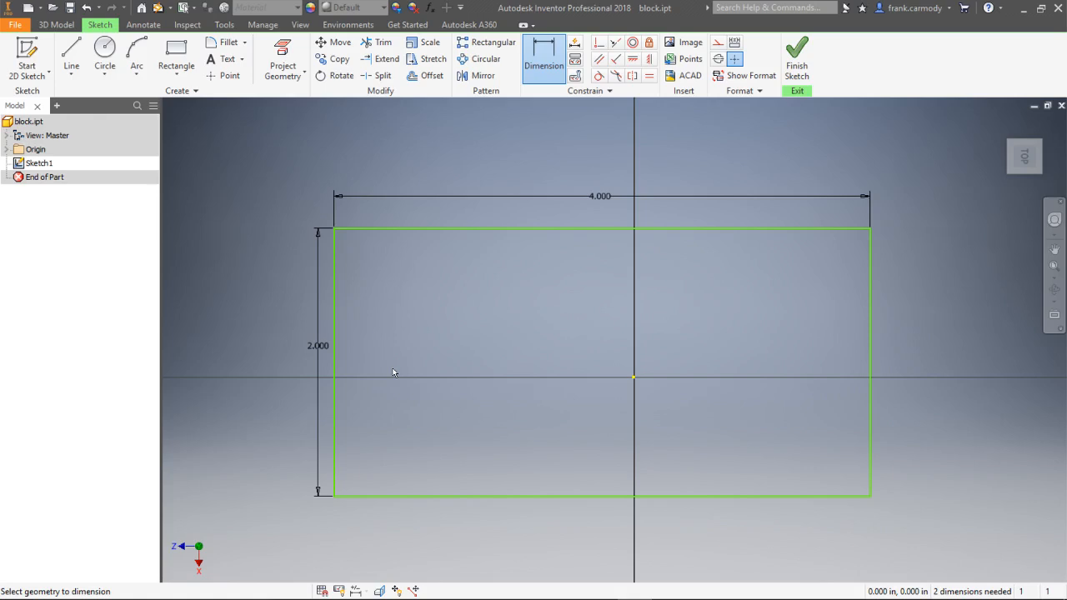
# - Set the short edge's dimension to half the long edge's dimension with the expression d0/2
pyautogui.doubleClick(323, 350)
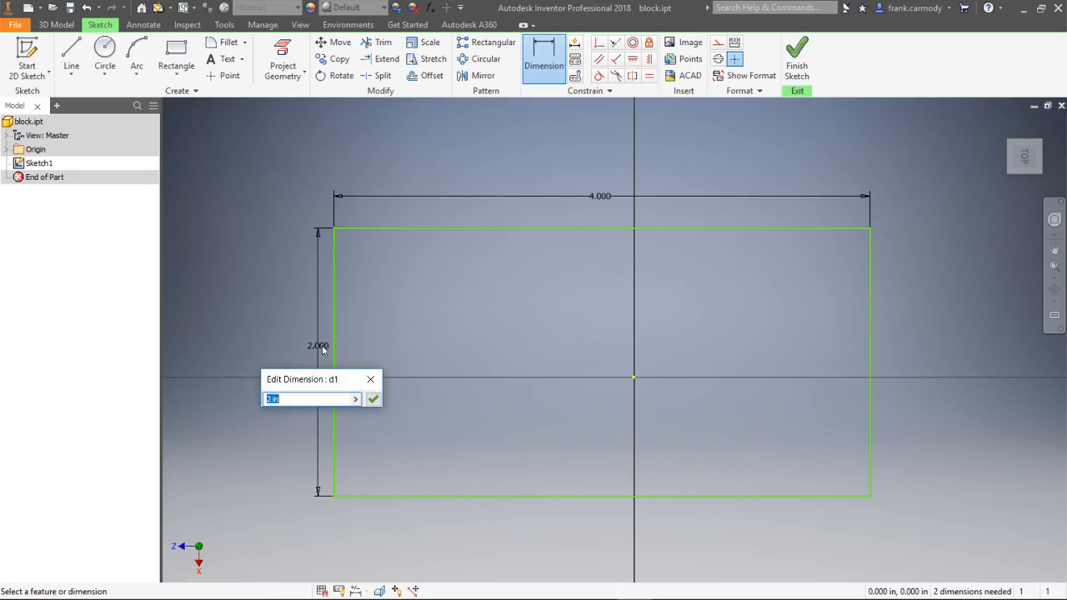
pyautogui.click(615, 200)
pyautogui.write('/2')
pyautogui.press('Return')
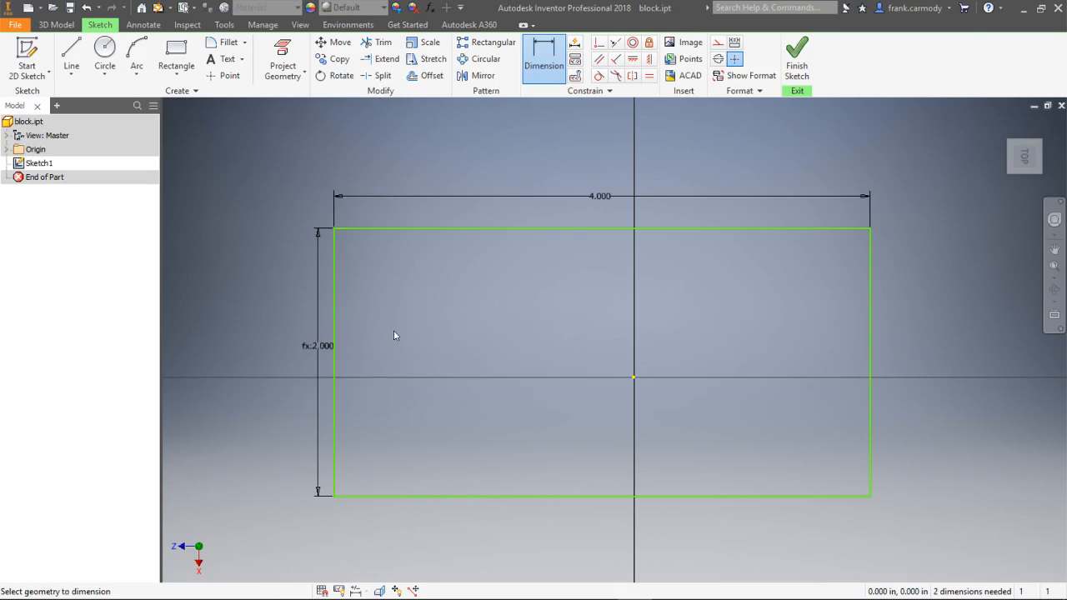
# - Set the rectangle's long edge dimension to 8 in
pyautogui.click(613, 198)
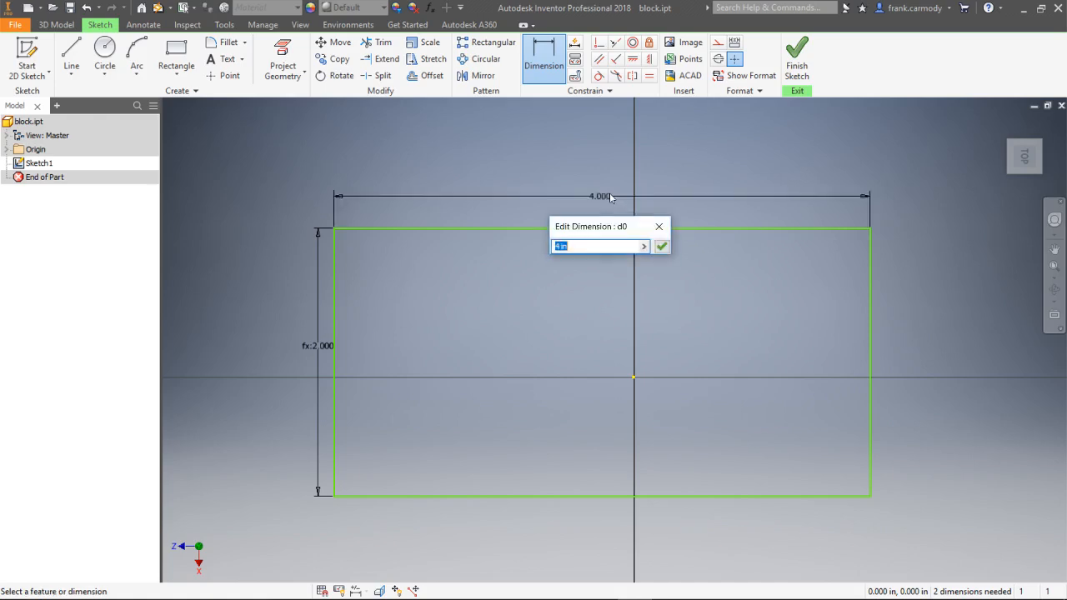
pyautogui.write('8 in')
pyautogui.press('Return')
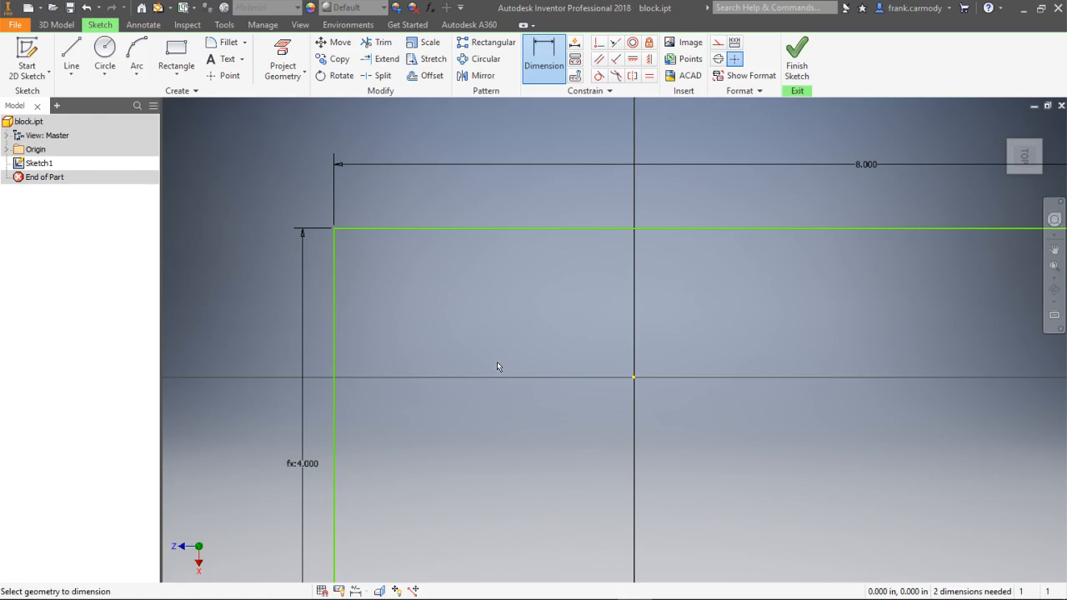
# - Try to place an angular dimension between the dimensioned short edge and the upper long edge of the rectangle
pyautogui.scroll(-4, 502, 349)
pyautogui.scroll(8, 503, 347)
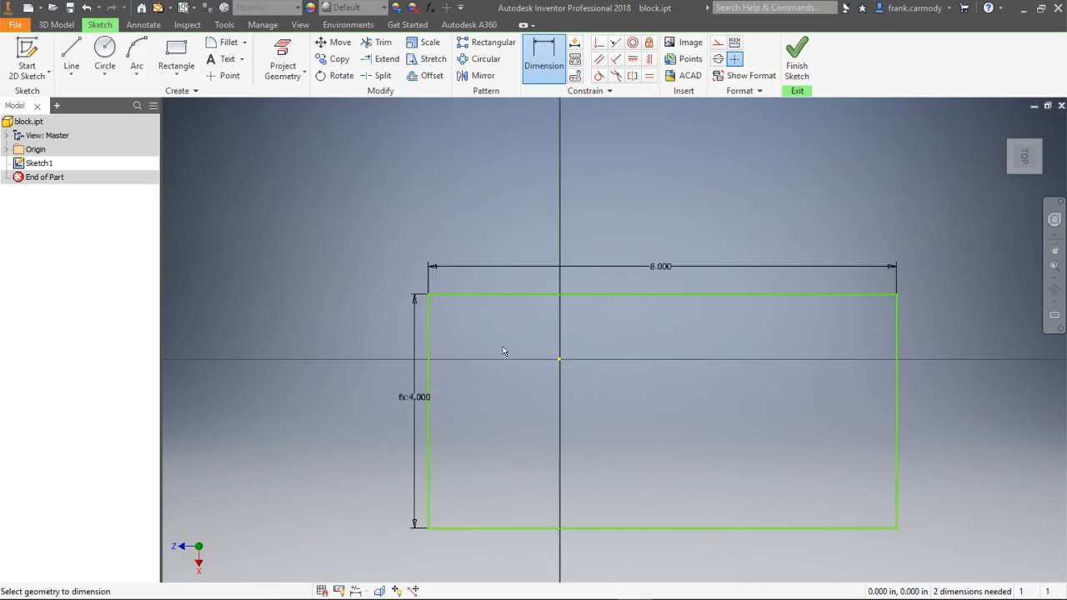
pyautogui.scroll(3, 503, 351)
pyautogui.scroll(-3, 503, 350)
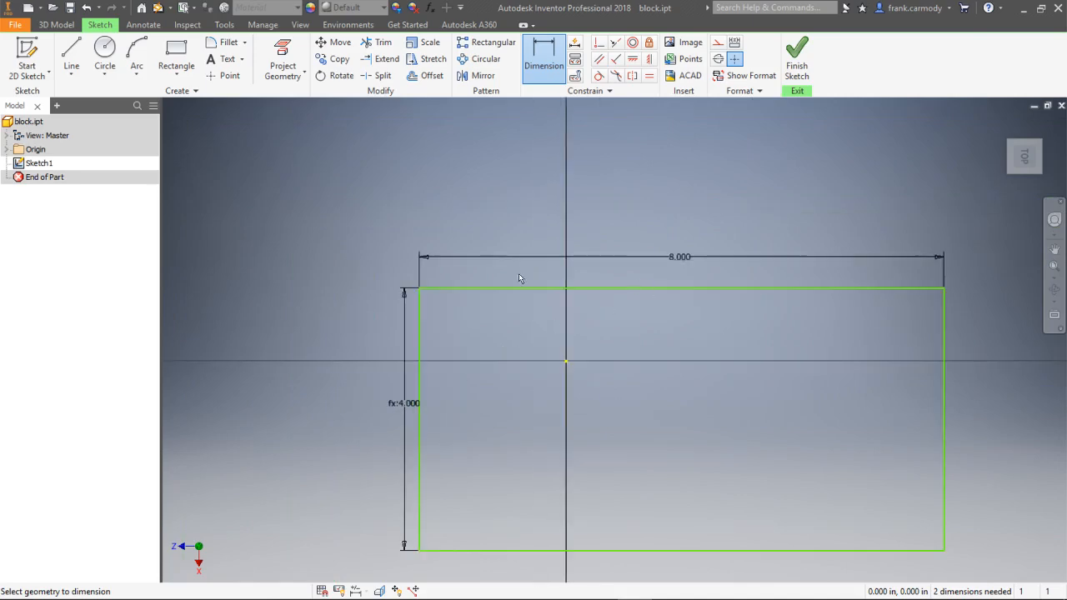
pyautogui.click(542, 50)
pyautogui.click(419, 335)
pyautogui.click(497, 290)
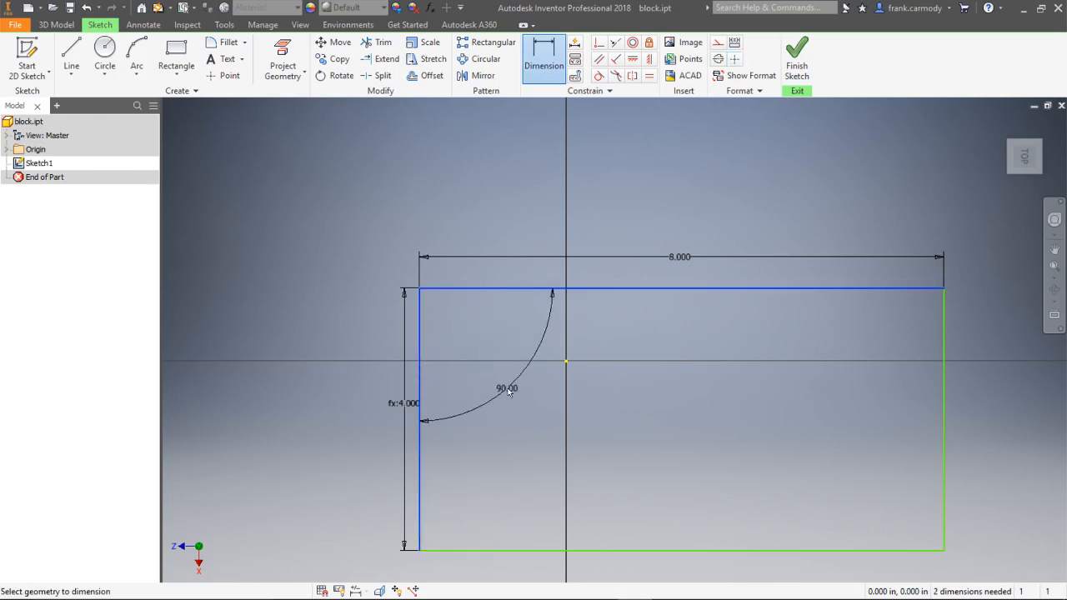
pyautogui.rightClick(507, 391)
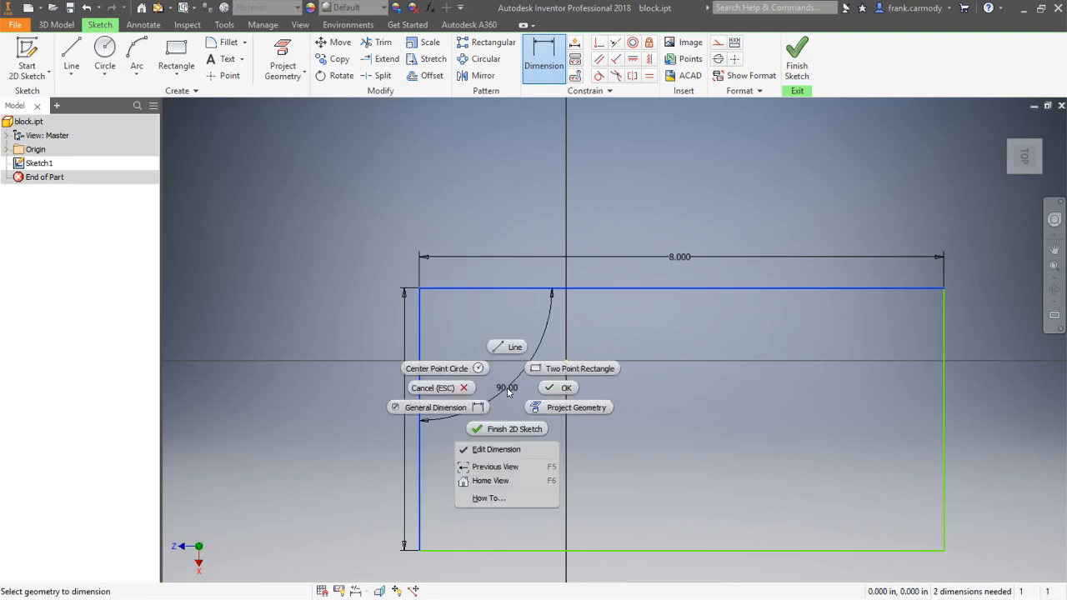
pyautogui.click(558, 394)
# - Try to dimension the distance between the rectangle's two short edges, above the existing length dimension
pyautogui.click(543, 58)
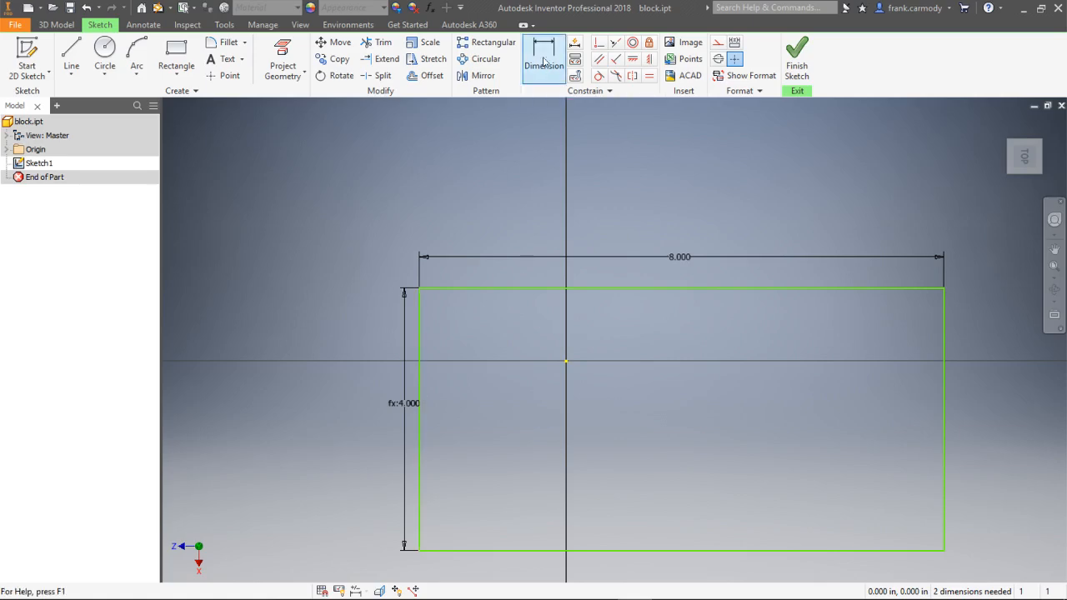
pyautogui.click(422, 377)
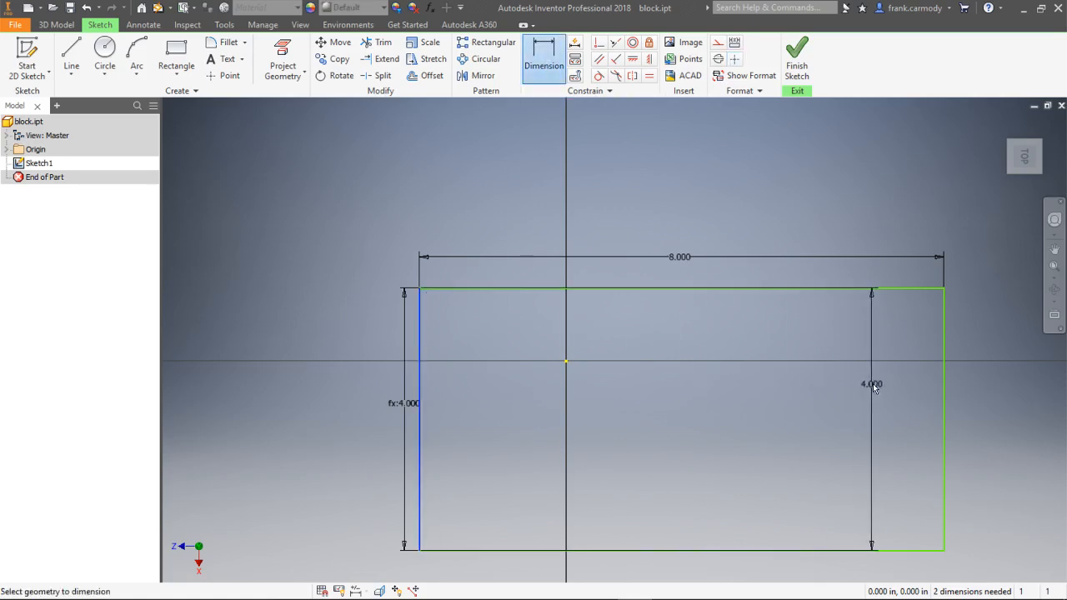
pyautogui.click(944, 409)
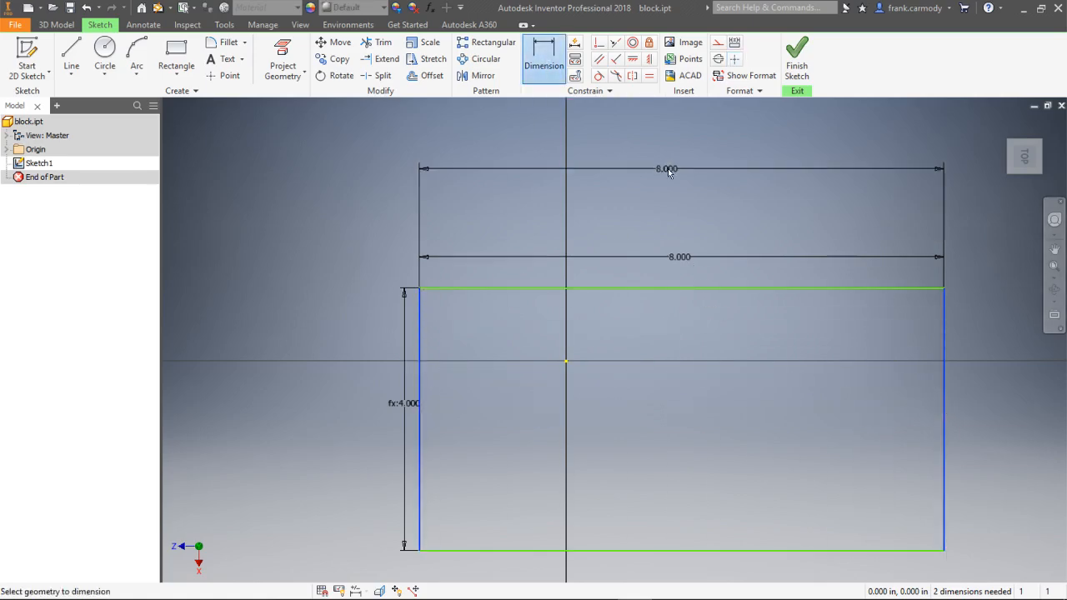
pyautogui.rightClick(667, 168)
pyautogui.click(609, 170)
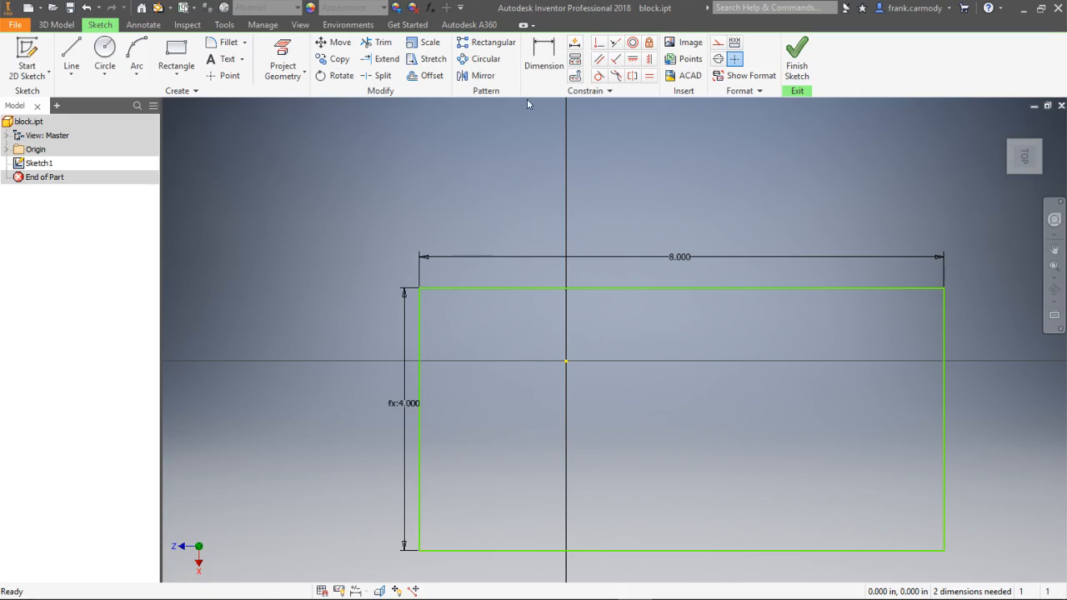
pyautogui.click(554, 290)
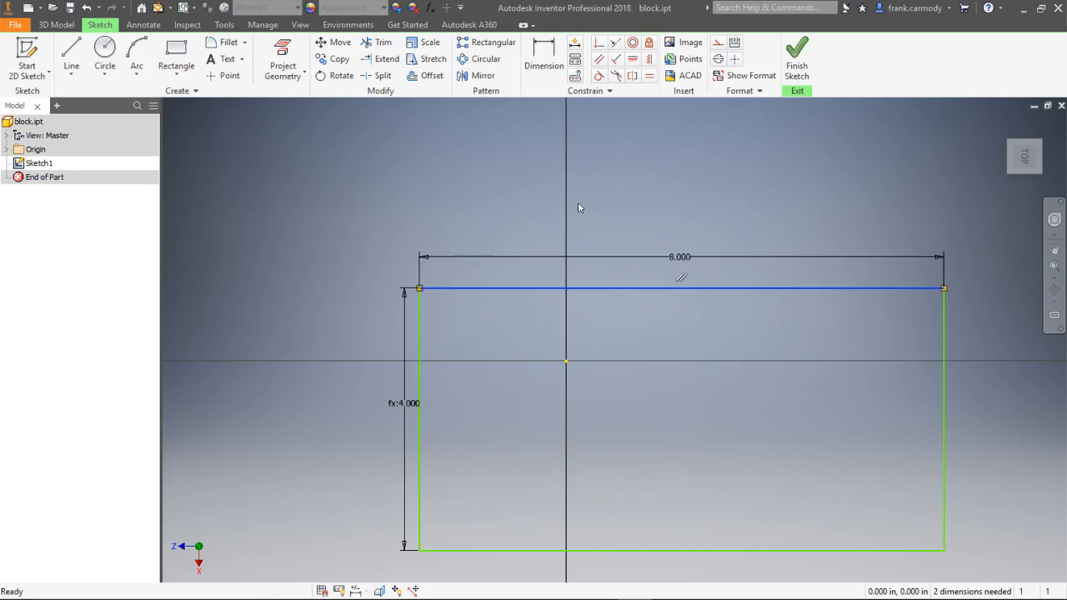
pyautogui.click(548, 60)
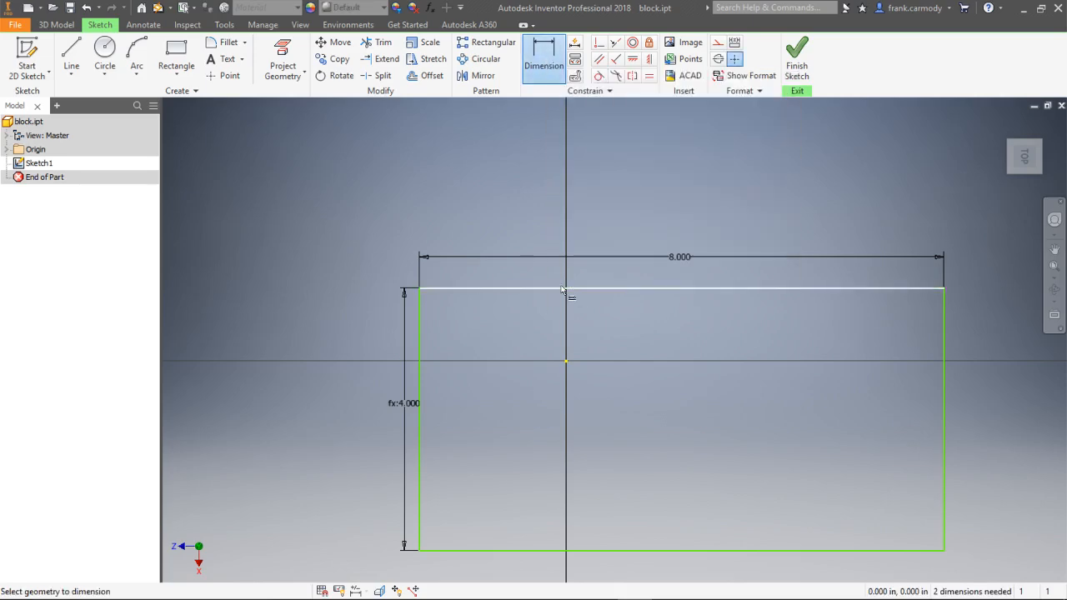
pyautogui.rightClick(527, 190)
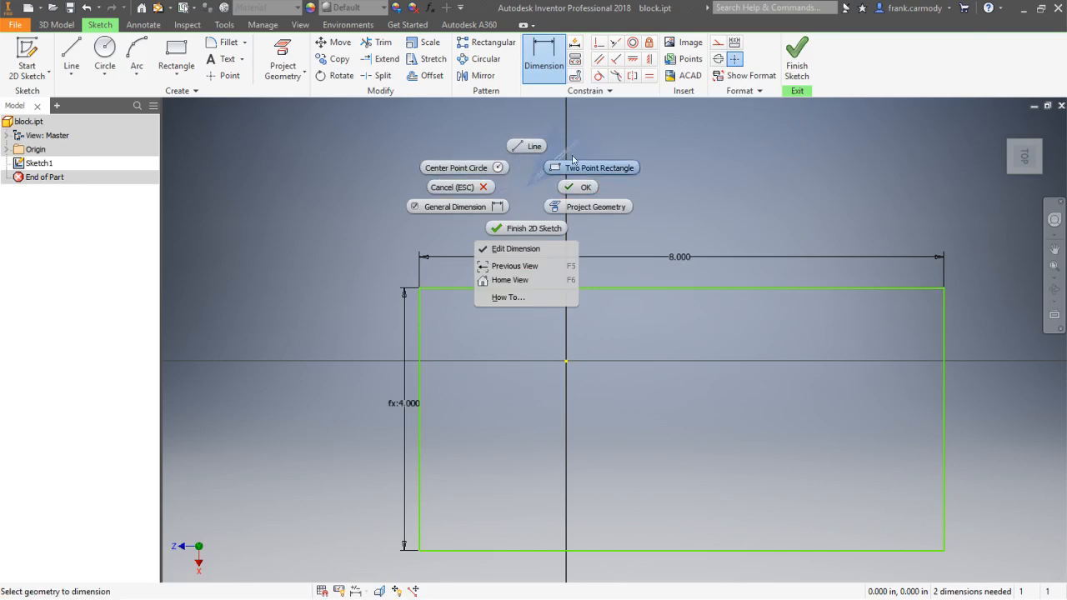
pyautogui.click(532, 191)
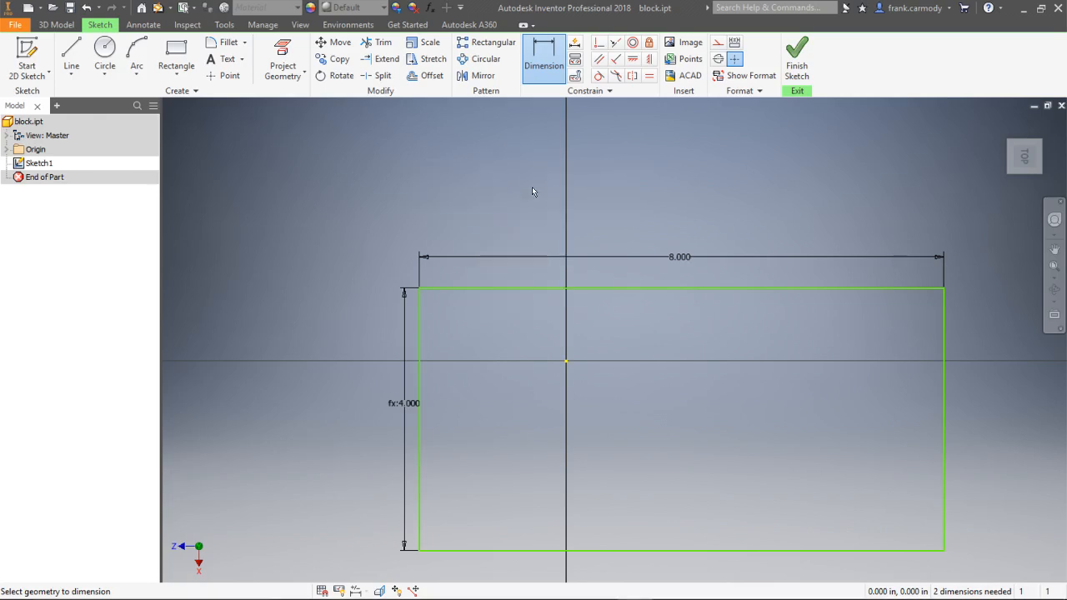
pyautogui.rightClick(532, 190)
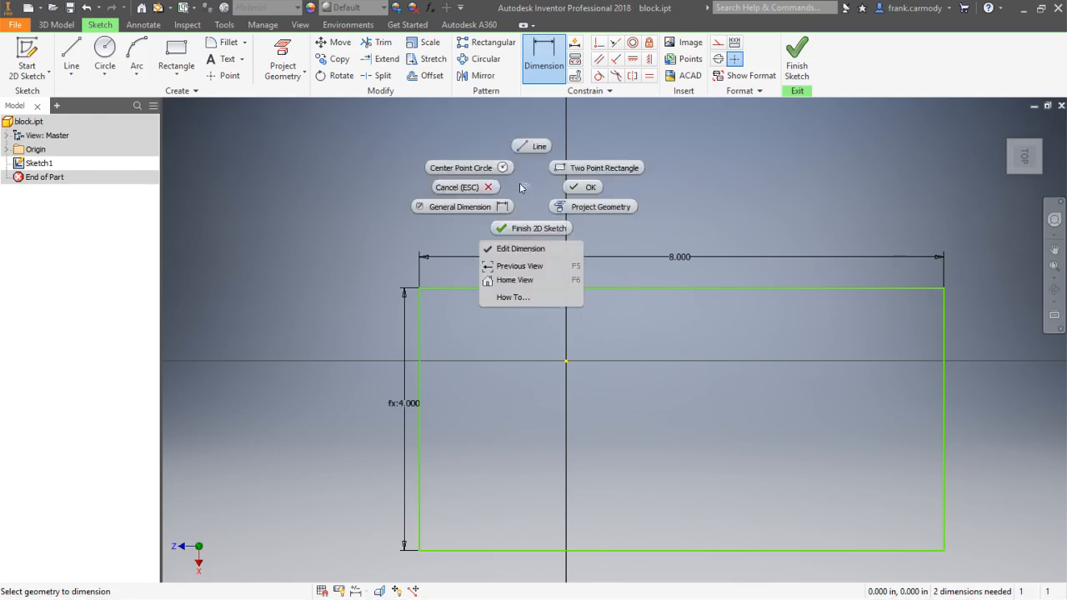
pyautogui.click(461, 188)
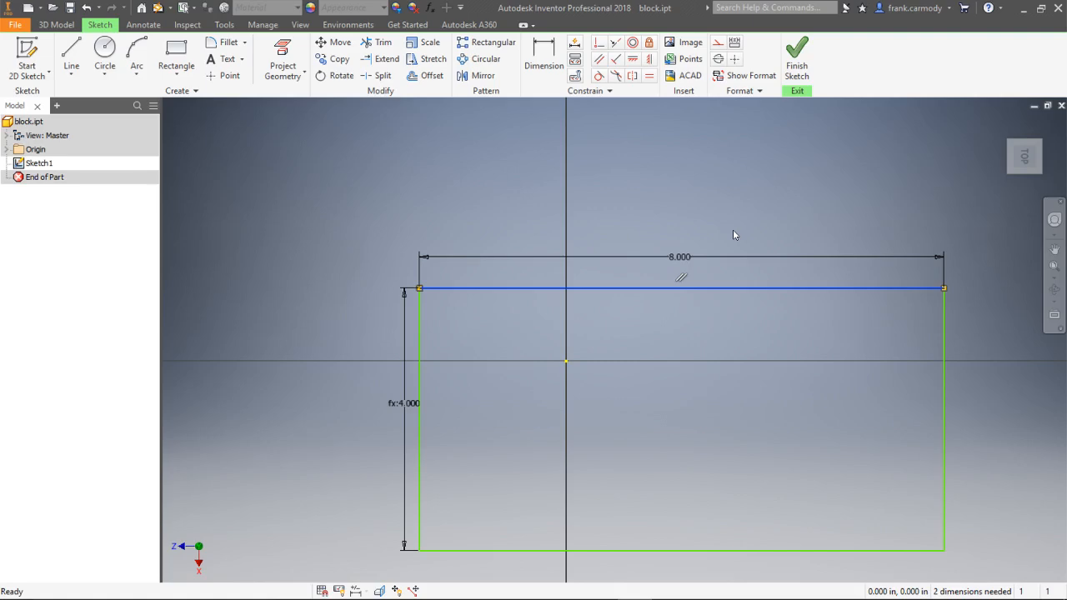
# - Finish the rectangle sketch and select it in the part's feature tree
pyautogui.click(798, 72)
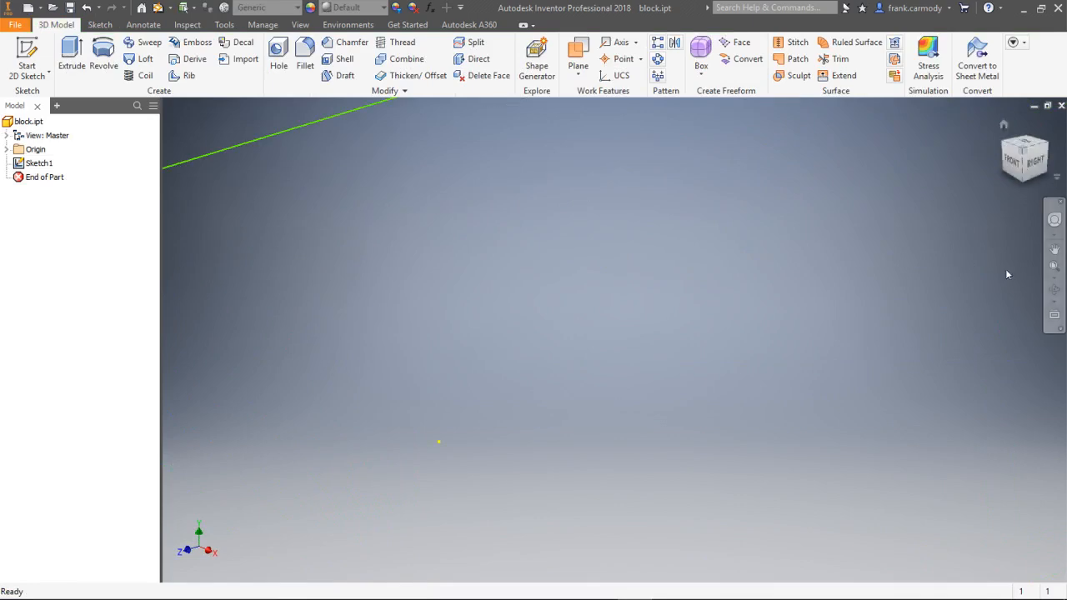
pyautogui.click(1055, 266)
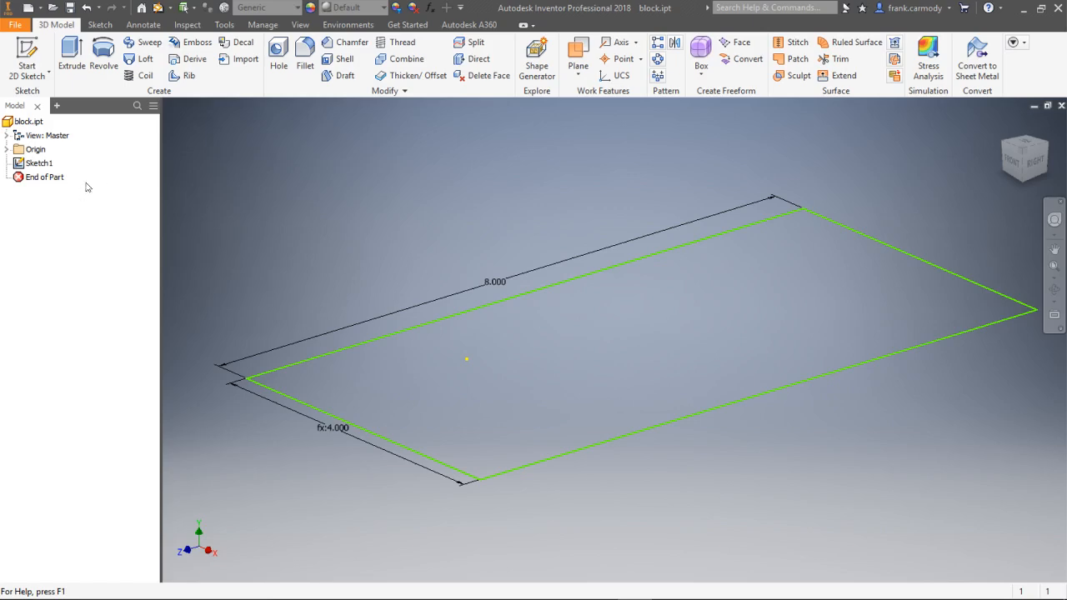
pyautogui.click(37, 165)
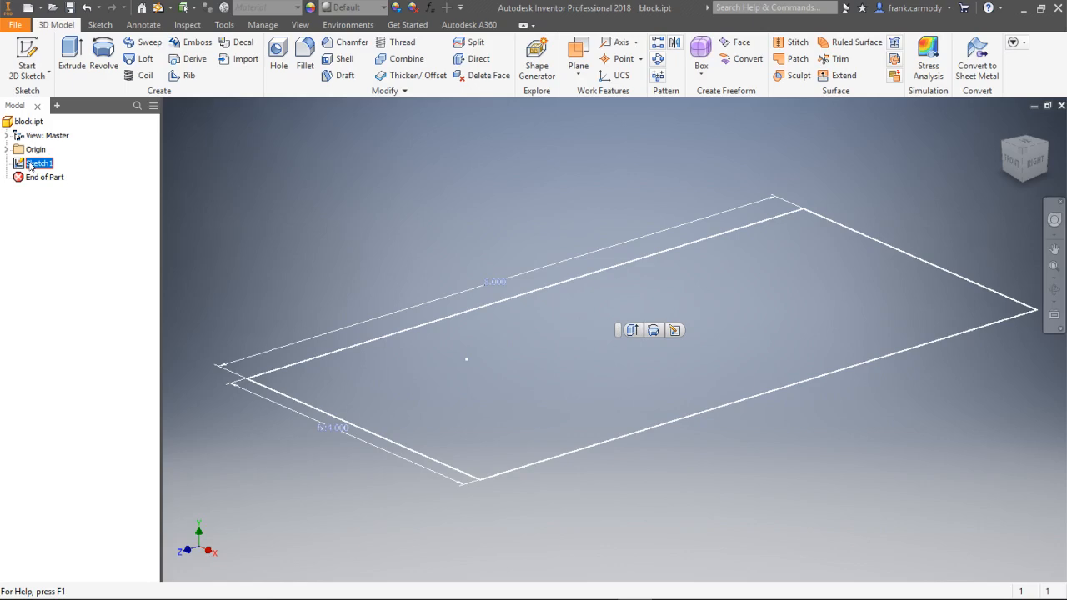
pyautogui.click(30, 165)
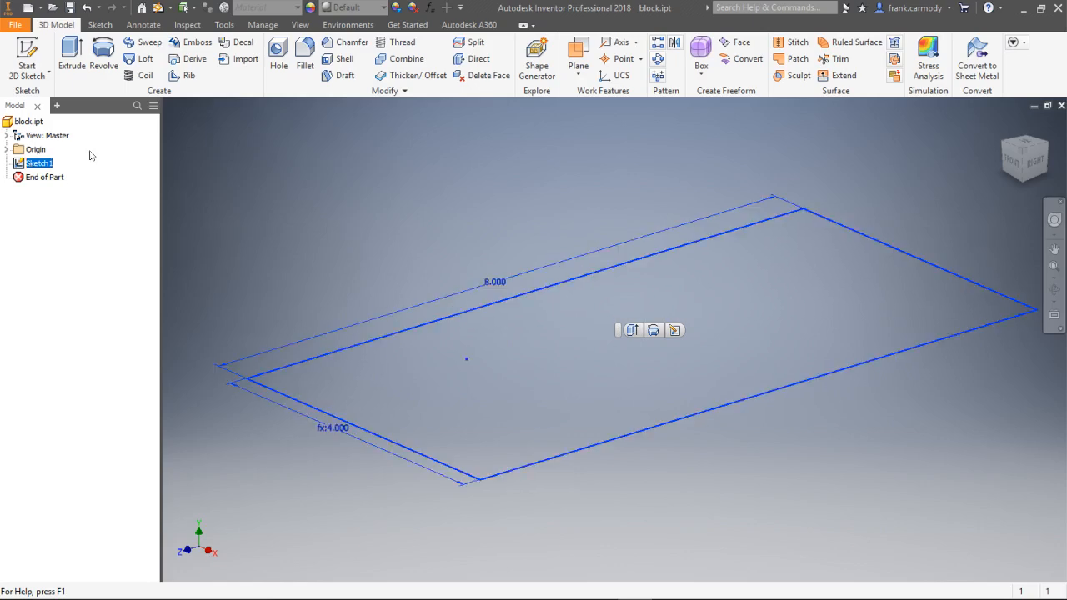
# - Edit the base sketch to set the rectangle's length to 4 in, and finish the sketch
pyautogui.click(236, 202)
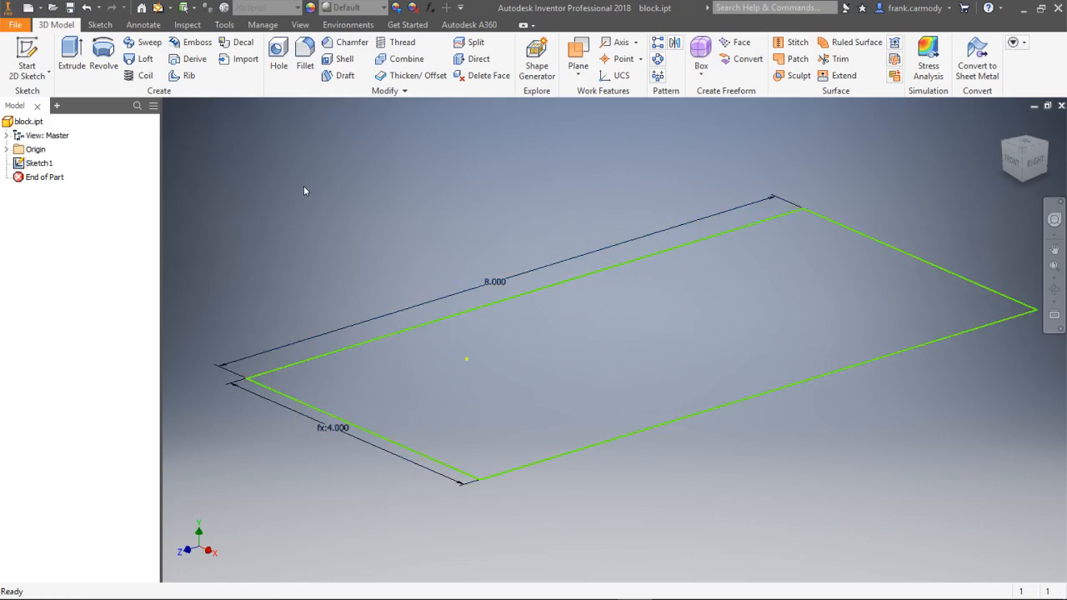
pyautogui.doubleClick(17, 162)
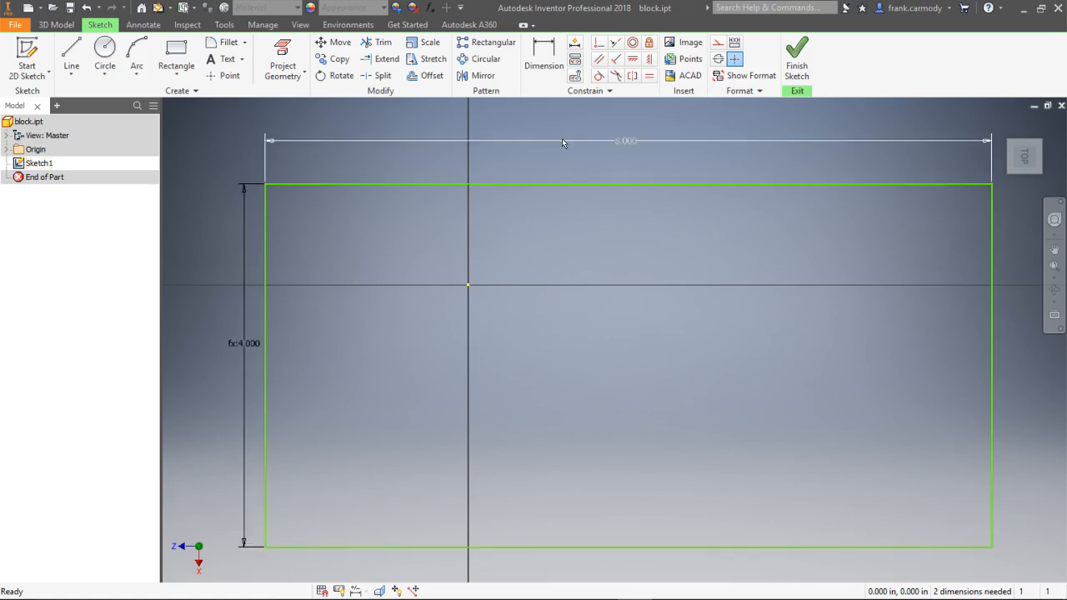
pyautogui.doubleClick(633, 141)
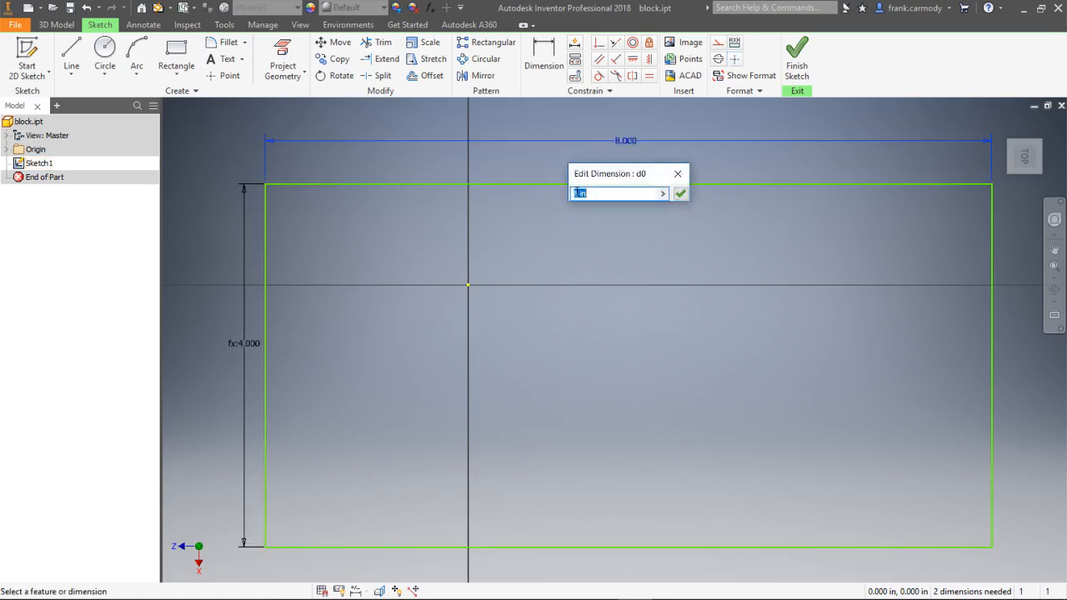
pyautogui.press('BackSpace')
pyautogui.write('4')
pyautogui.press('Return')
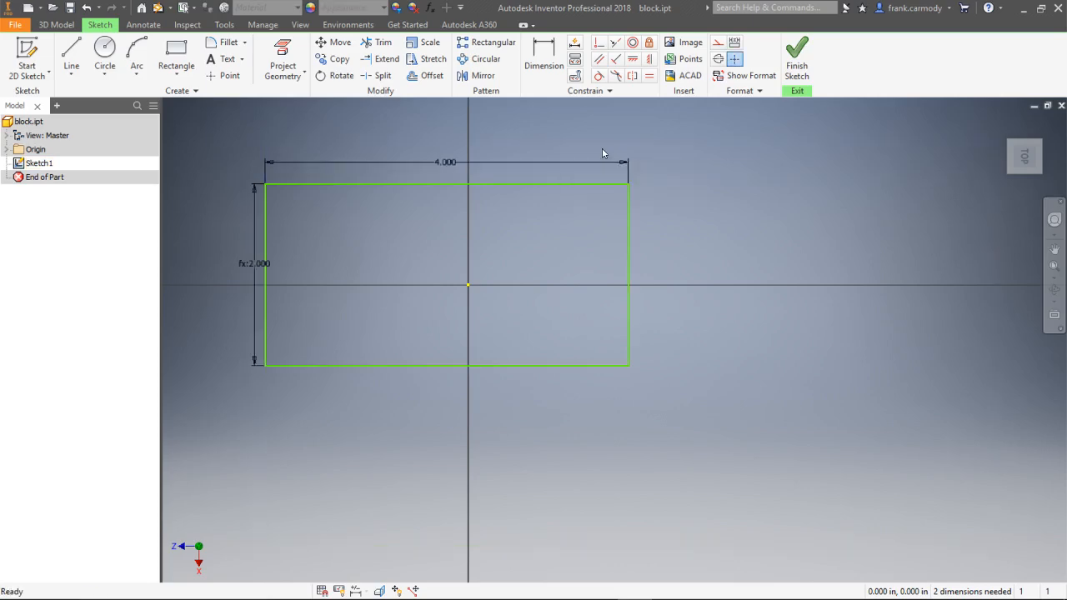
pyautogui.click(800, 55)
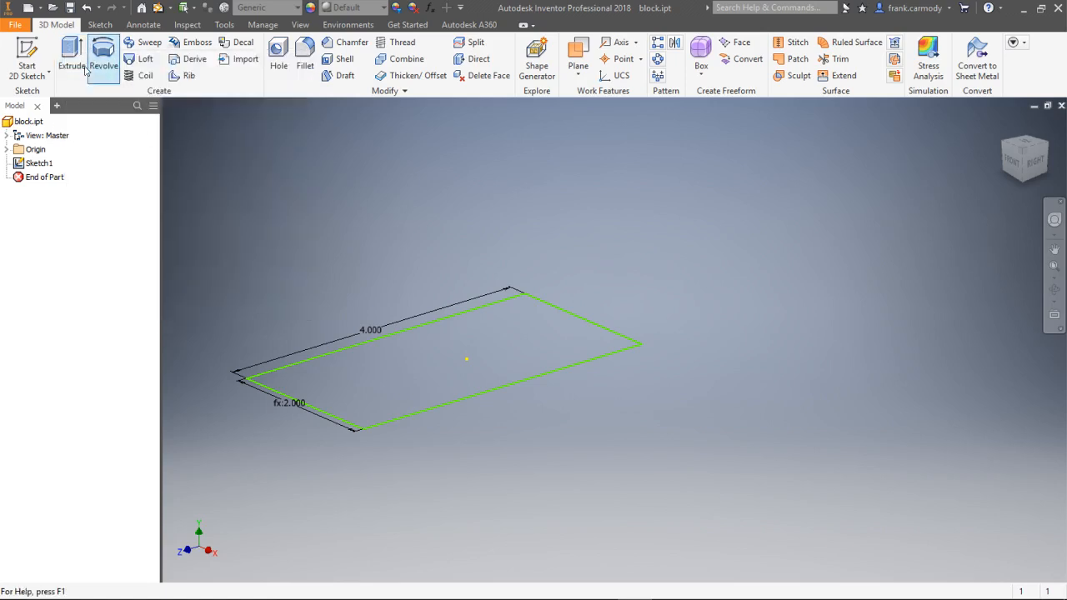
pyautogui.click(66, 43)
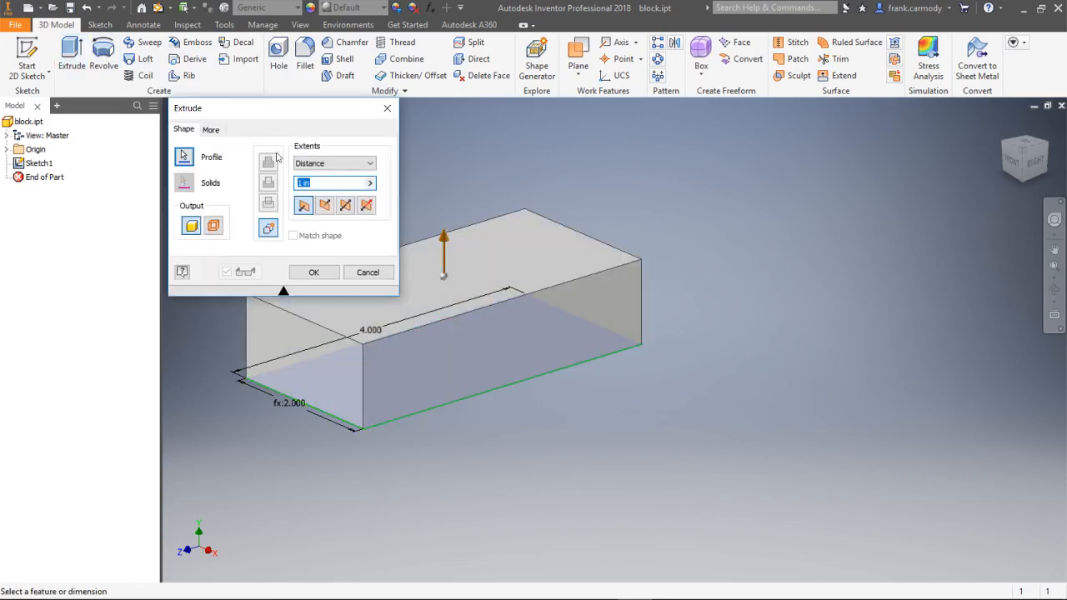
pyautogui.moveTo(275, 106); pyautogui.dragTo(739, 293)
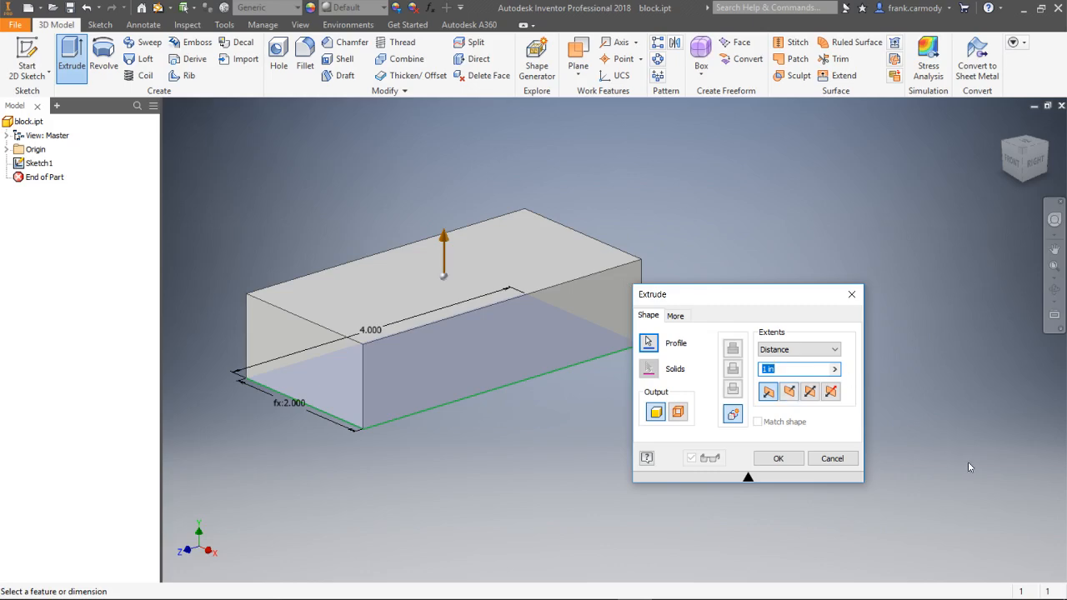
pyautogui.click(835, 460)
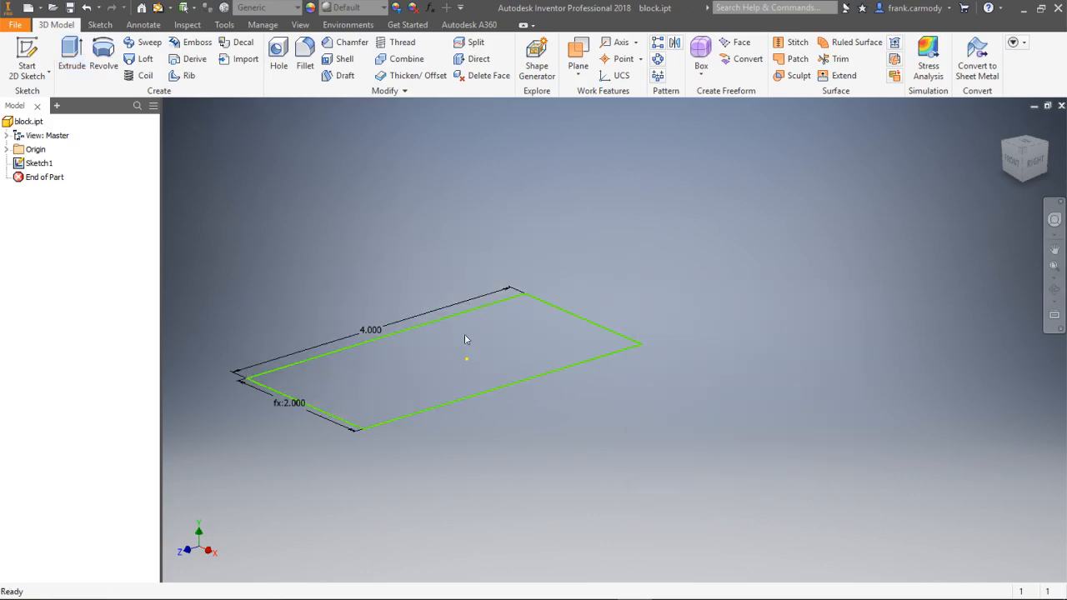
# - Reopen the base sketch and draw a center-point circle about 0.885 in in diameter inside the rectangle
pyautogui.doubleClick(10, 165)
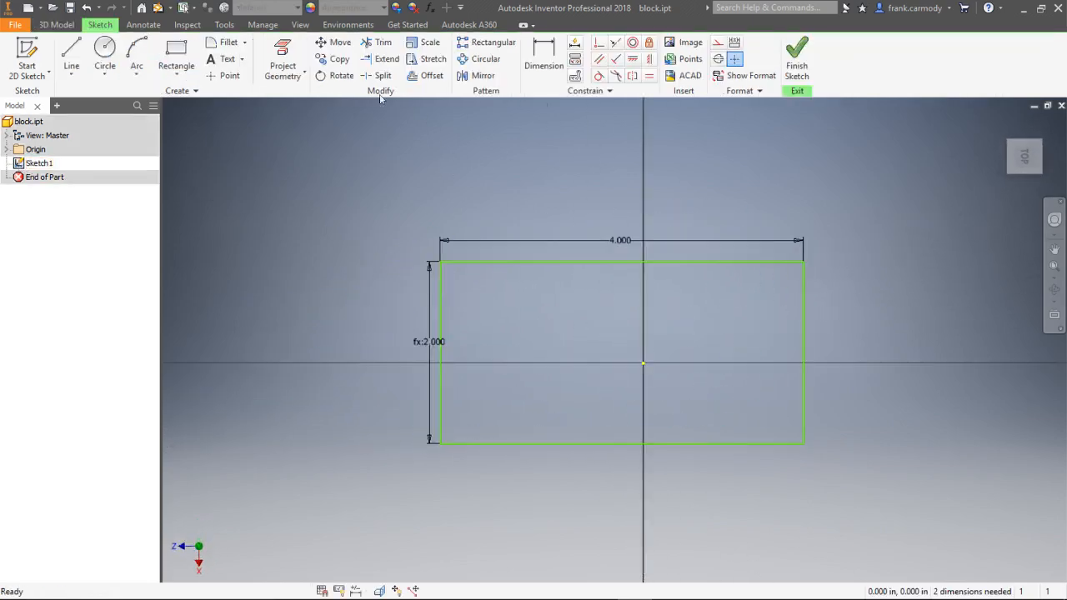
pyautogui.click(104, 52)
pyautogui.click(586, 334)
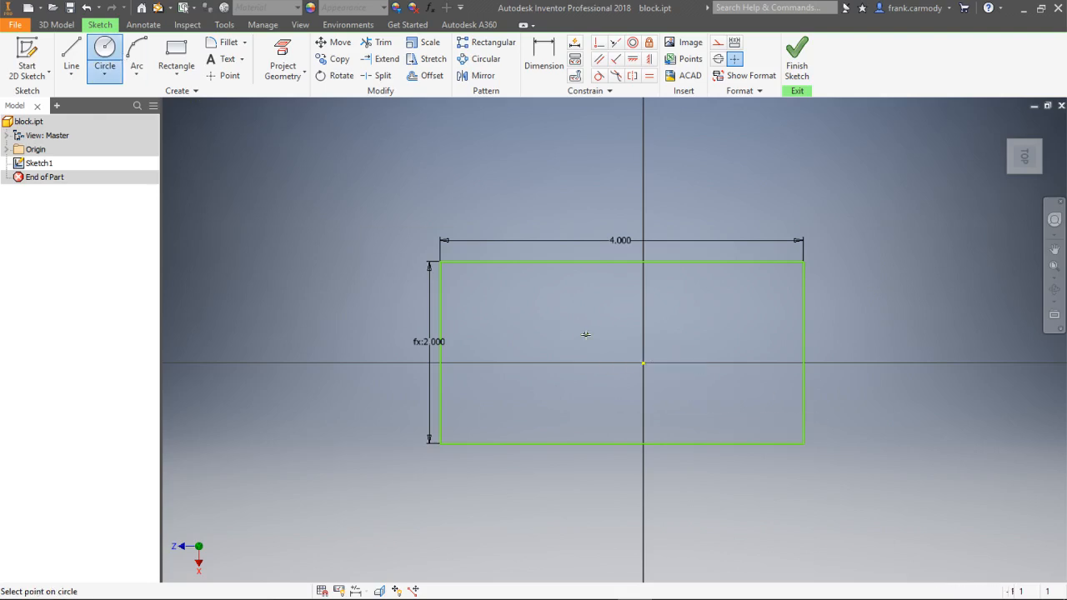
pyautogui.click(624, 352)
pyautogui.rightClick(649, 342)
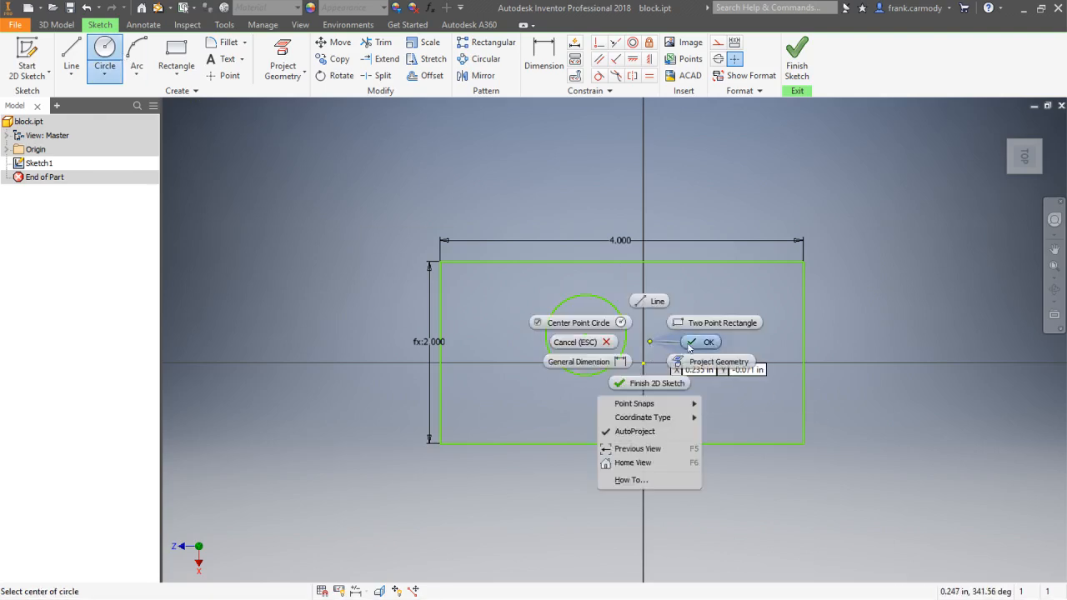
pyautogui.click(689, 342)
# - Dimension the circle's diameter as 1 in
pyautogui.click(544, 58)
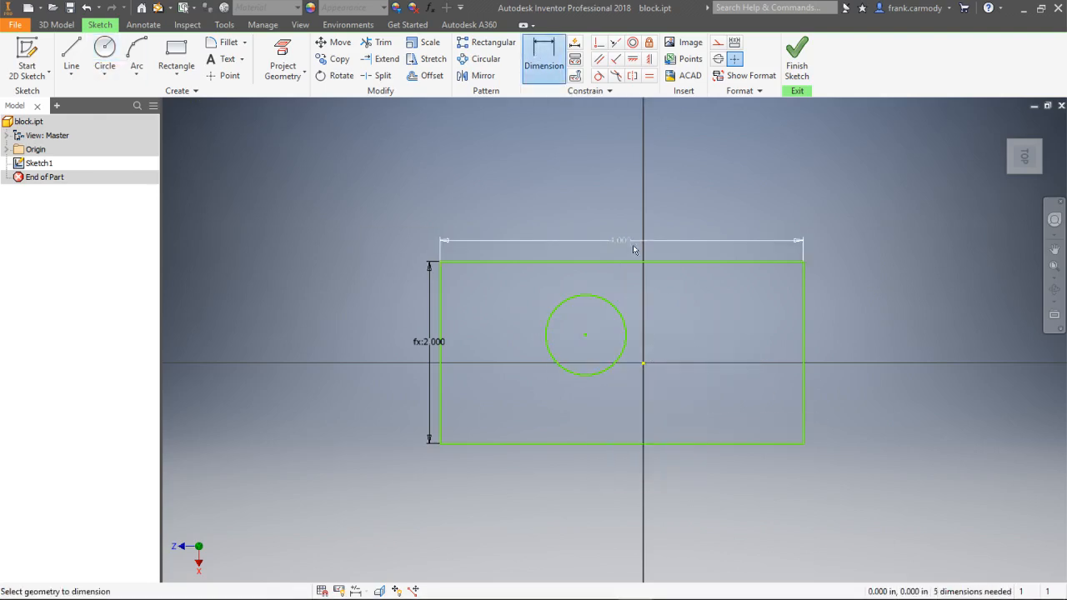
pyautogui.click(624, 318)
pyautogui.click(861, 327)
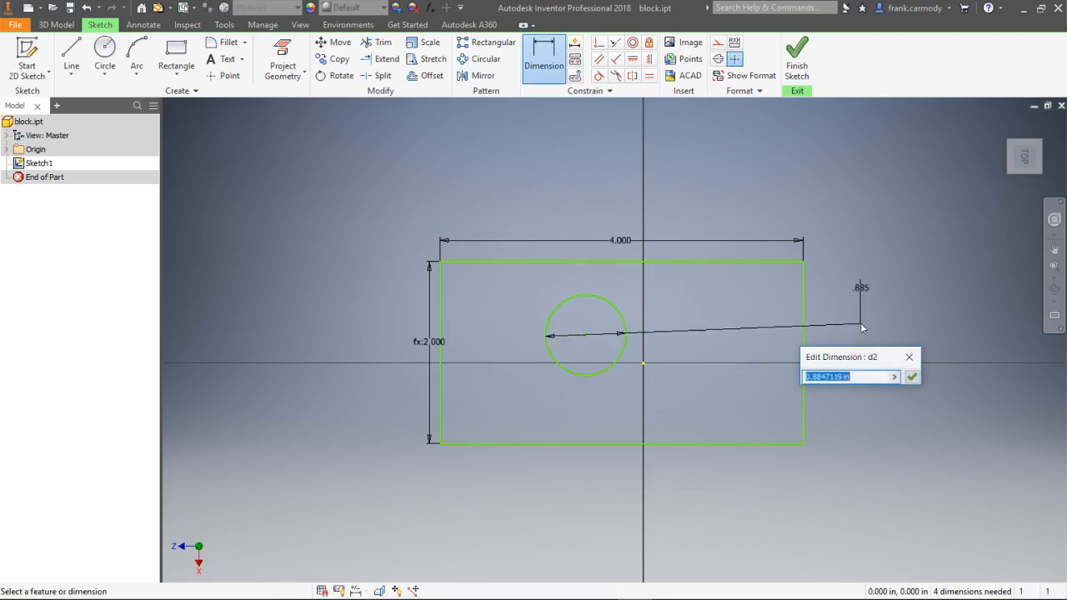
pyautogui.doubleClick(821, 376)
pyautogui.write('1')
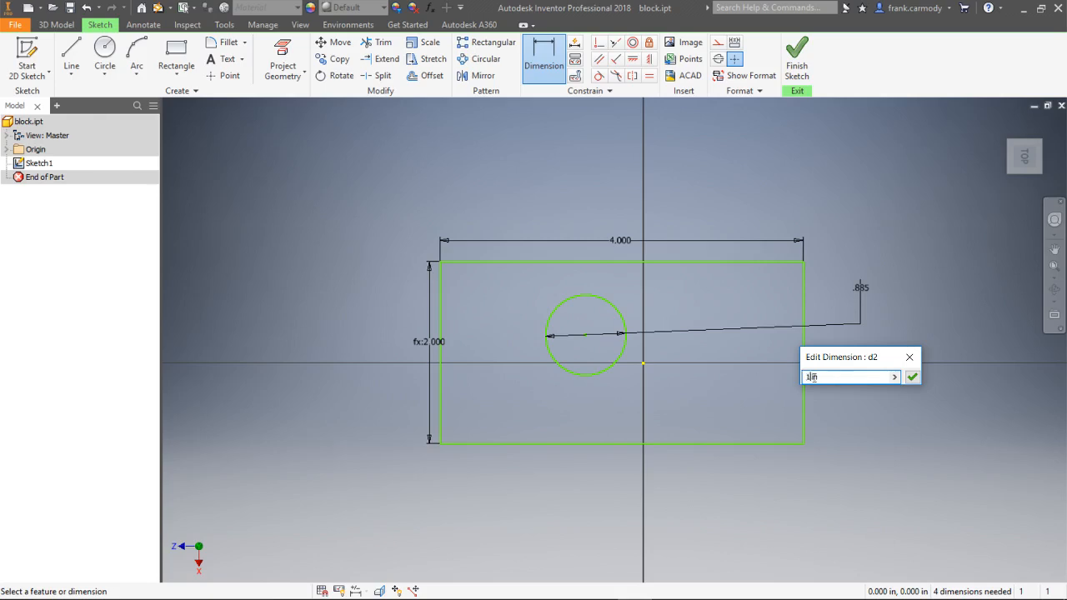
pyautogui.click(913, 378)
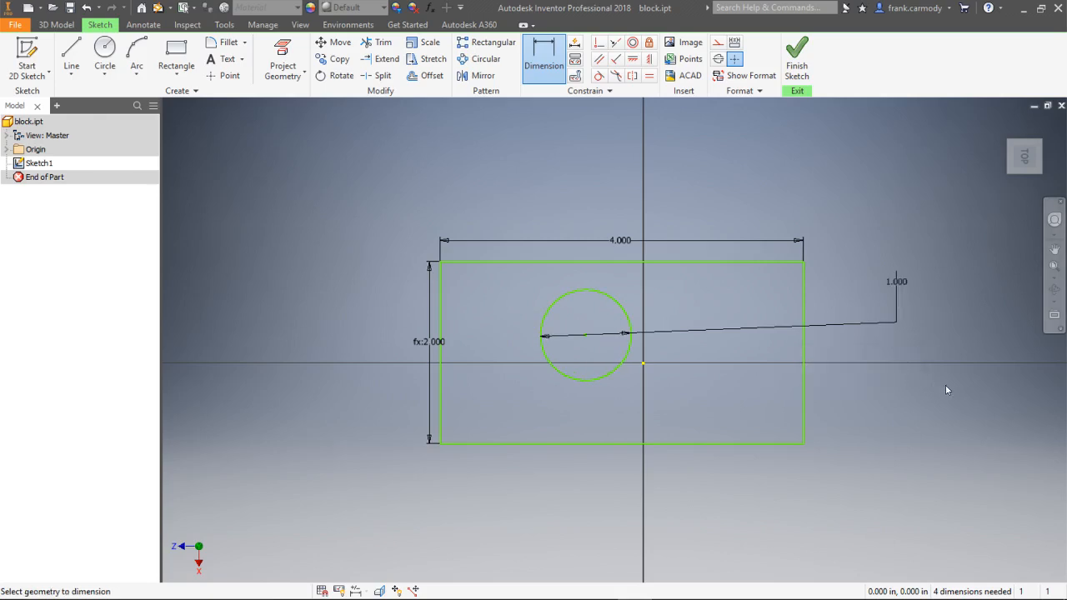
# - Dimension the circle's center from the rectangle's left short edge as half the rectangle's length, d0/2
pyautogui.click(545, 334)
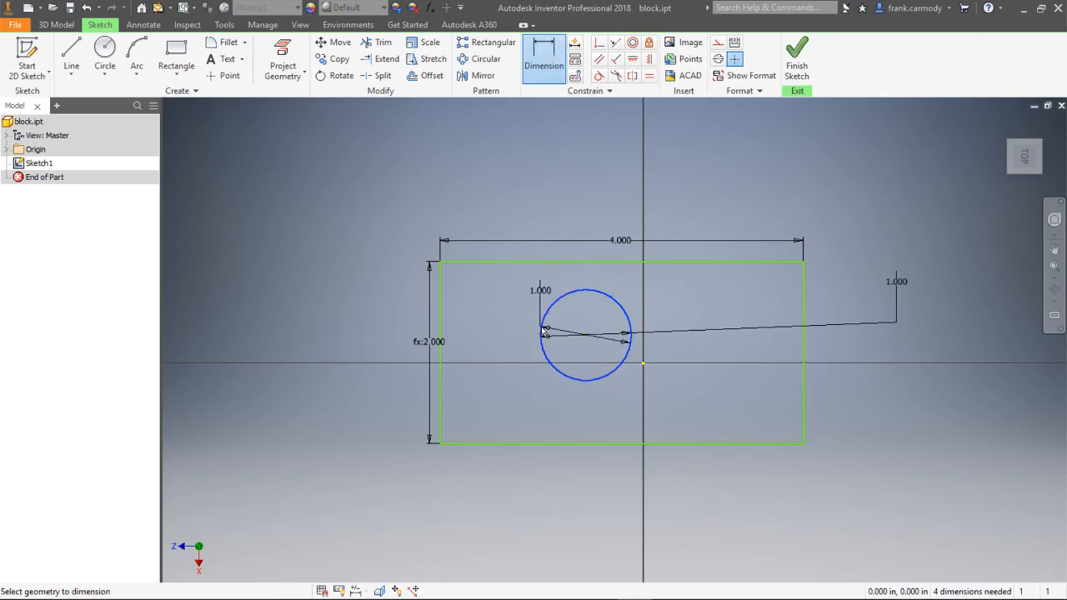
pyautogui.click(441, 333)
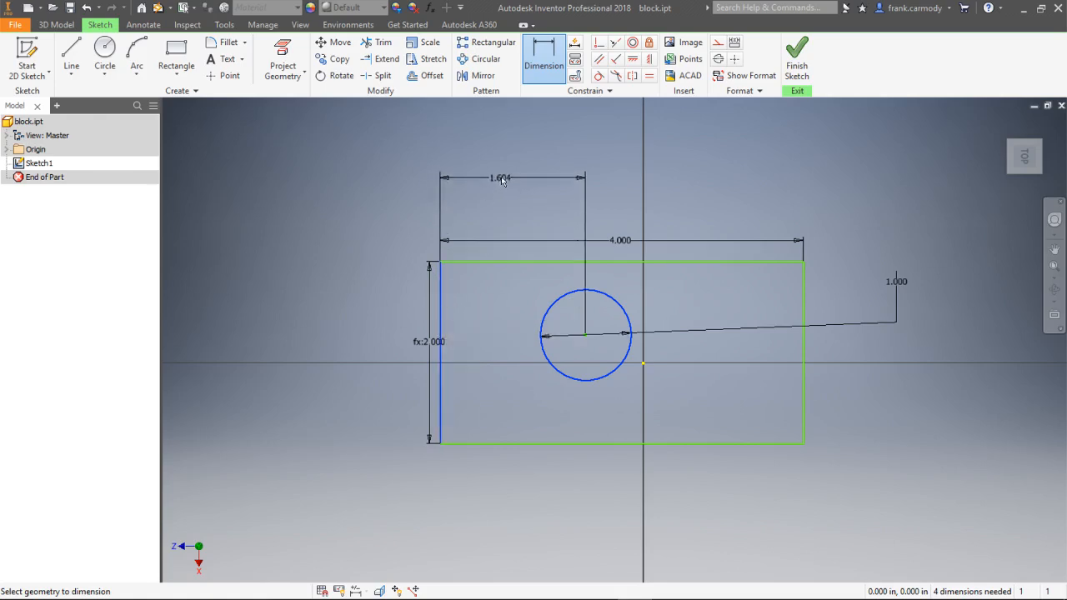
pyautogui.click(503, 174)
pyautogui.click(623, 241)
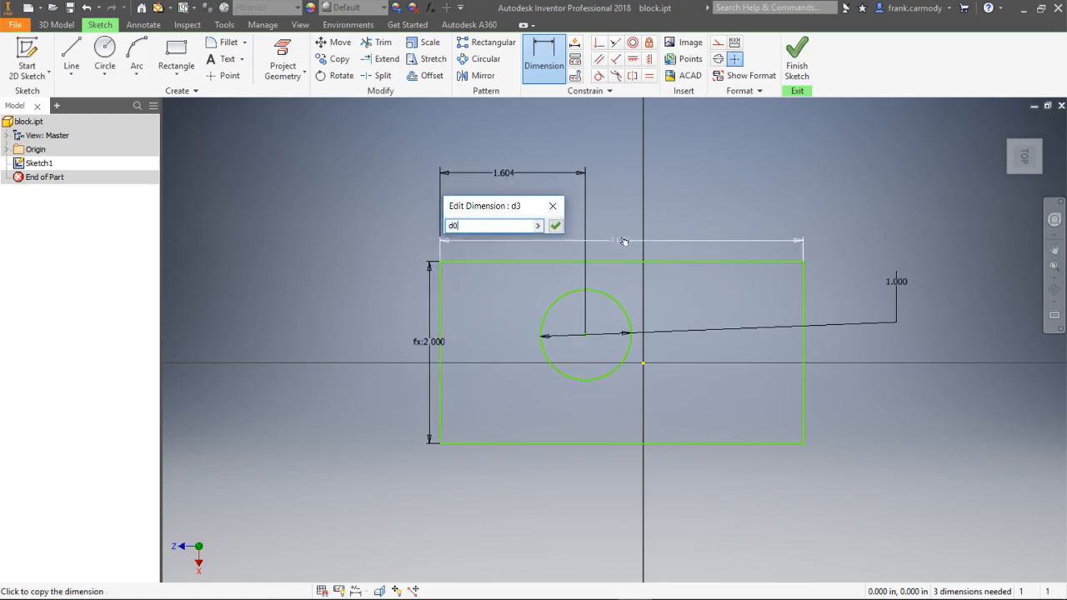
pyautogui.write('/')
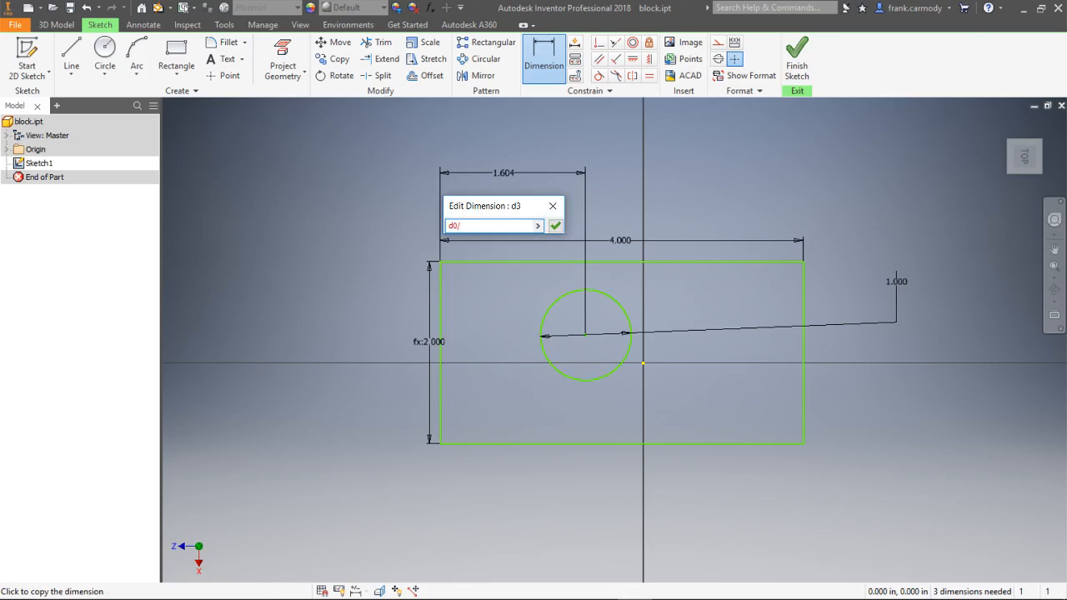
pyautogui.write('2')
pyautogui.press('Return')
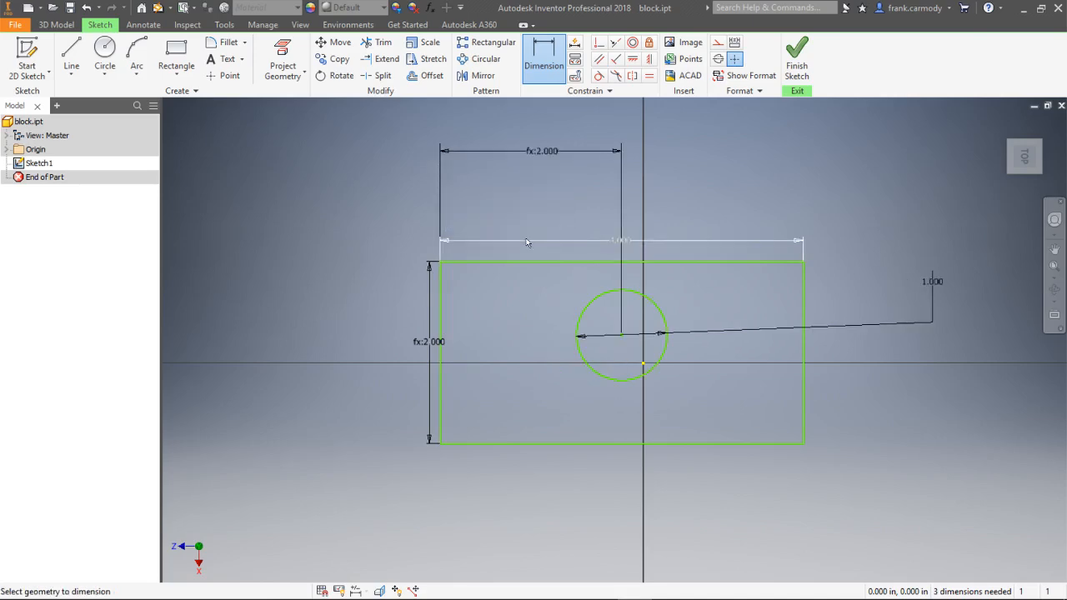
# - Dimension the circle's center from the upper long edge as half the rectangle's width, d1/2, and finish the sketch
pyautogui.click(565, 61)
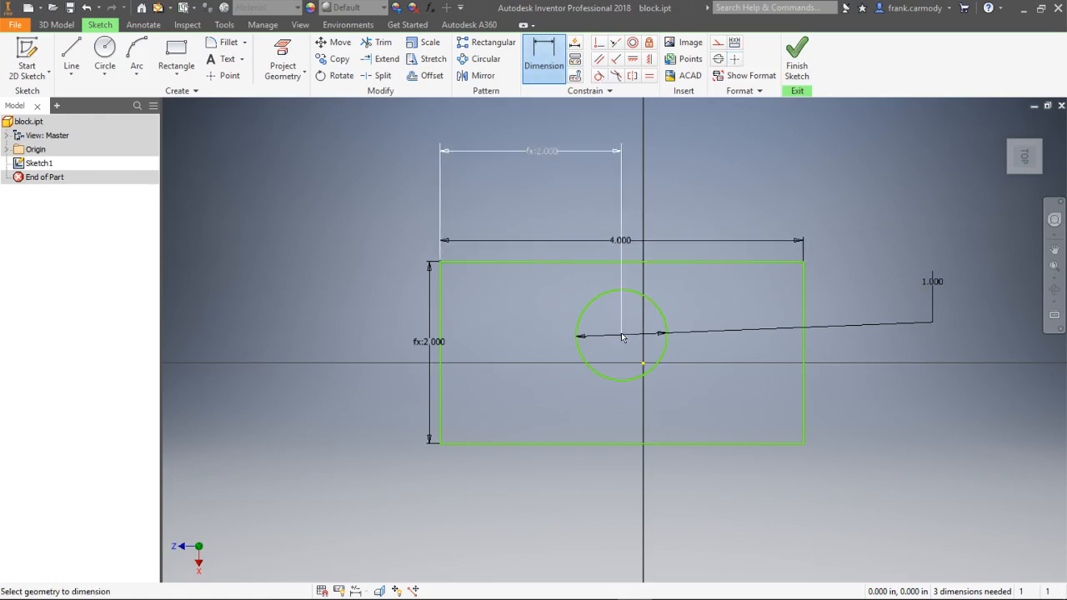
pyautogui.click(621, 335)
pyautogui.click(667, 262)
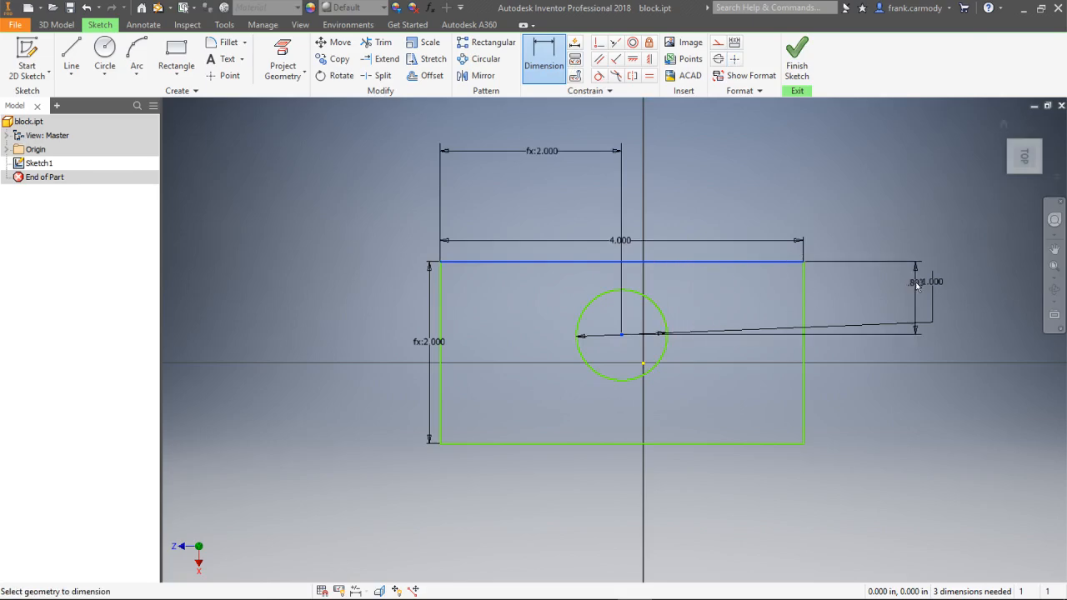
pyautogui.click(885, 288)
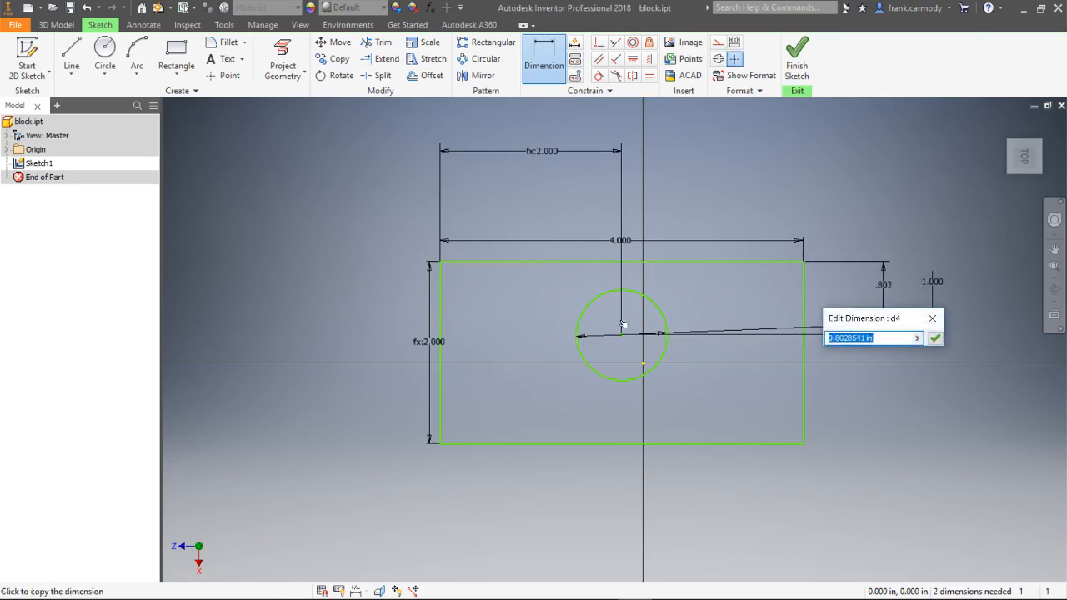
pyautogui.click(442, 343)
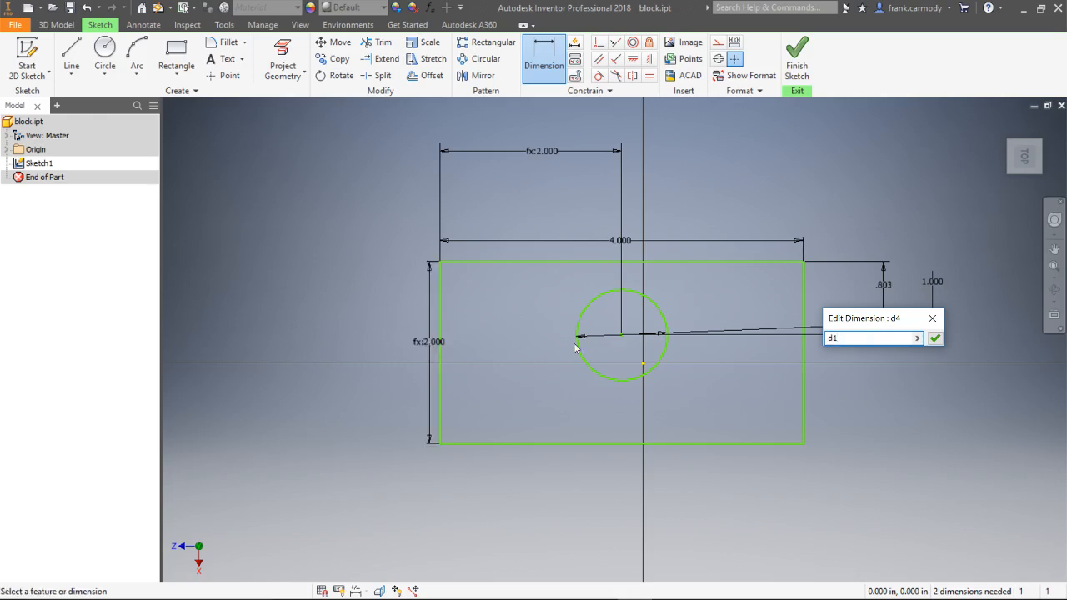
pyautogui.write('/2')
pyautogui.press('Return')
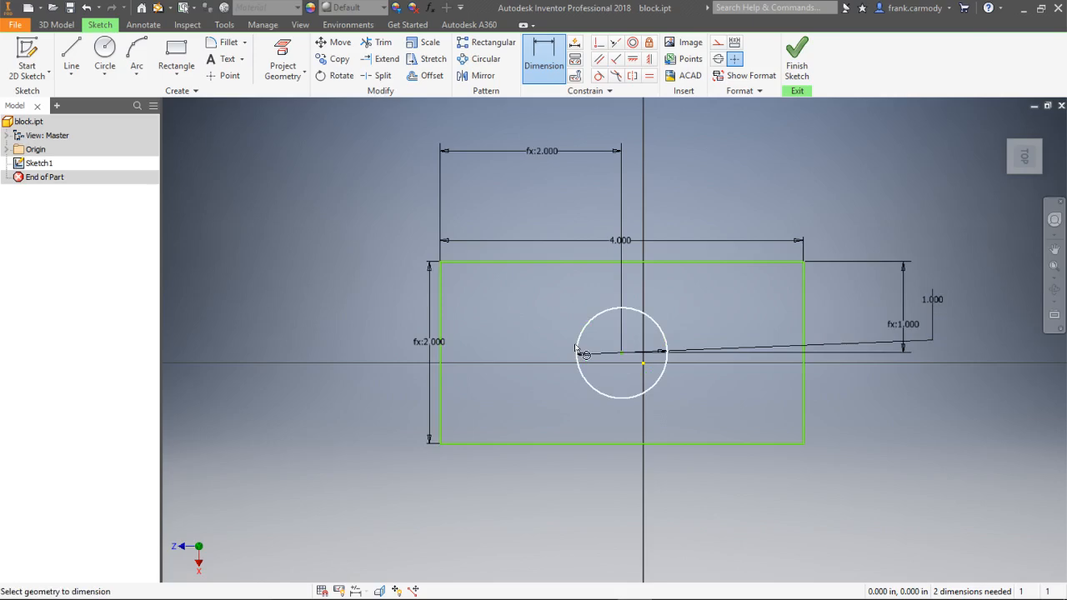
pyautogui.click(802, 57)
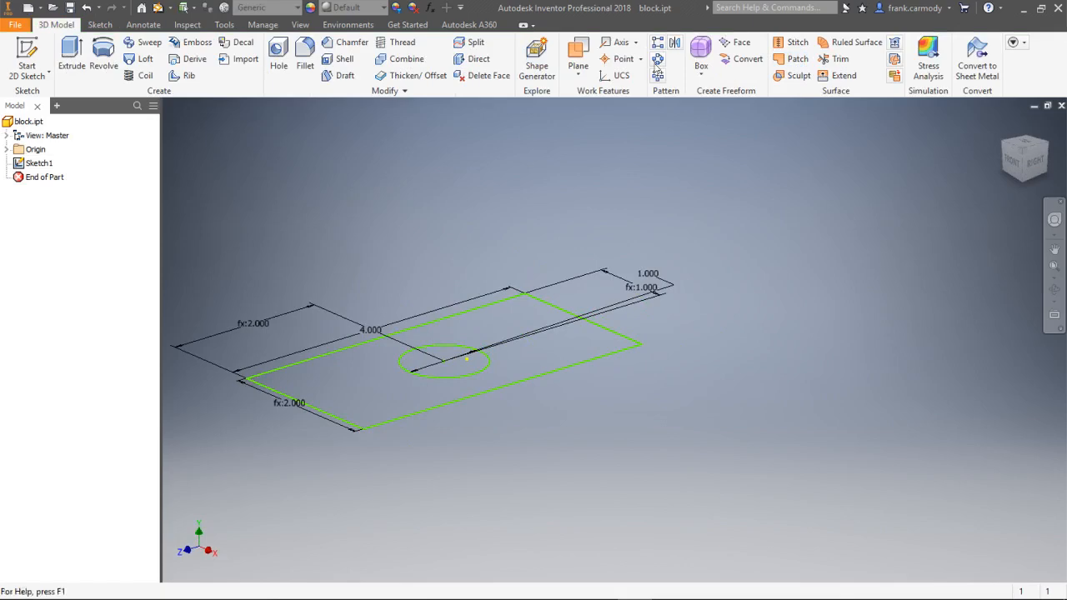
# - Extrude the rectangular region around the circle 1 in as a new solid, leaving the circle open as a hole
pyautogui.click(71, 58)
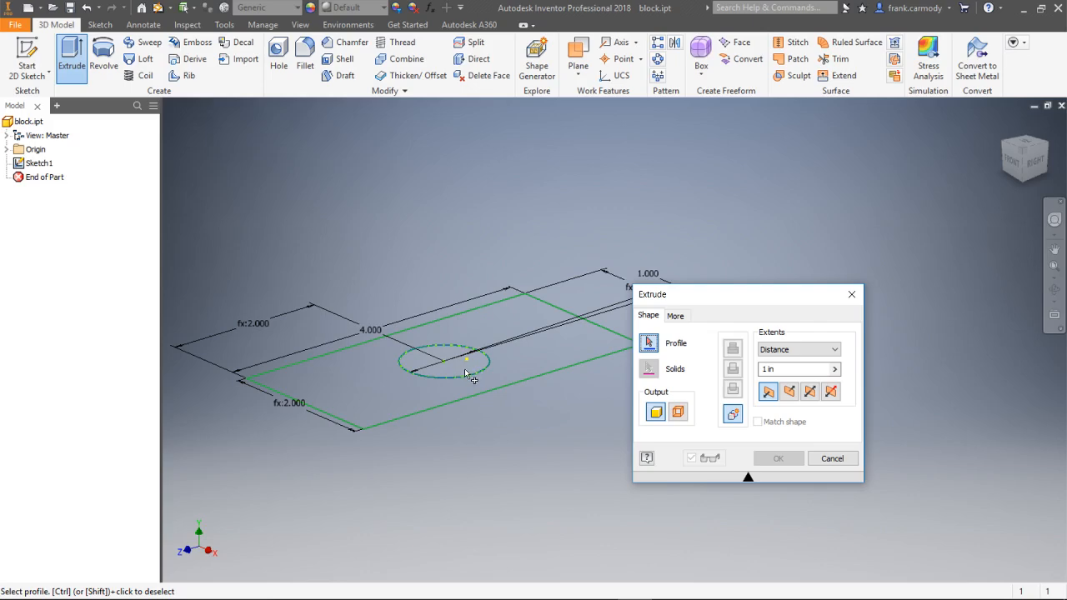
pyautogui.click(533, 368)
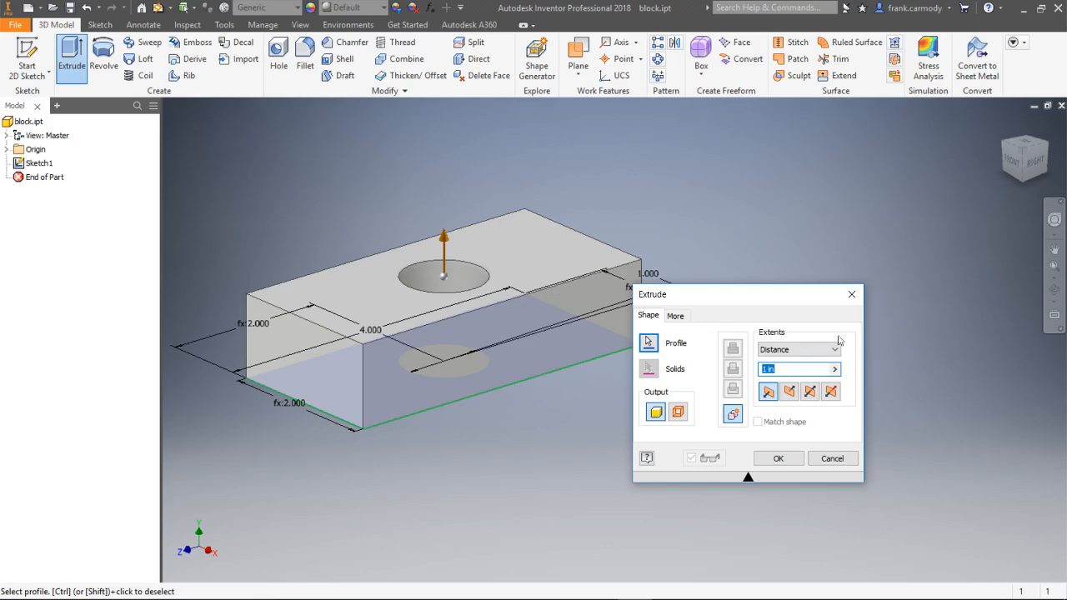
pyautogui.click(1021, 154)
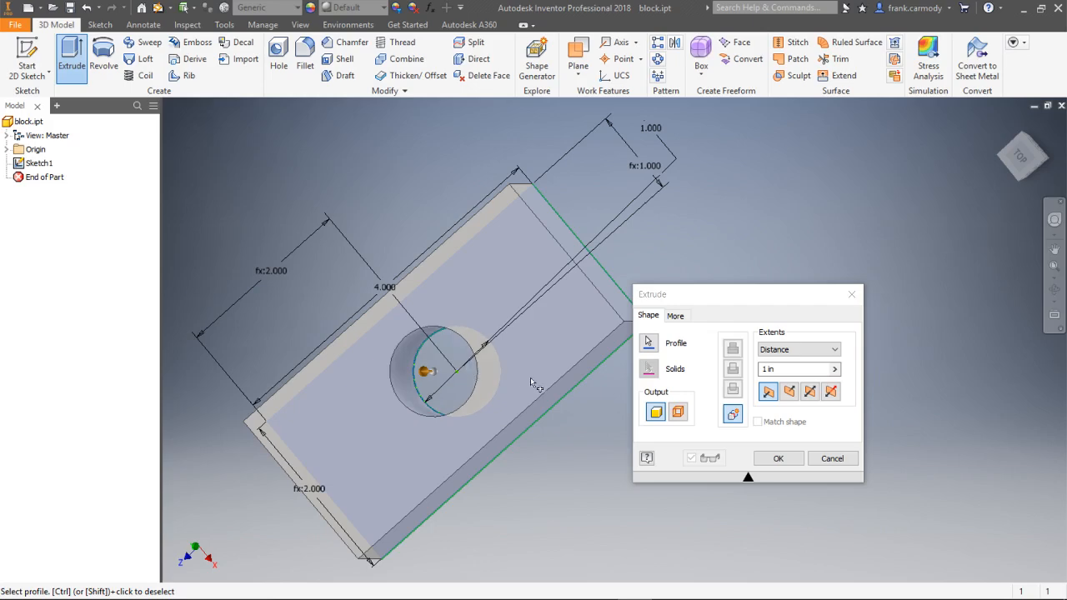
pyautogui.click(788, 460)
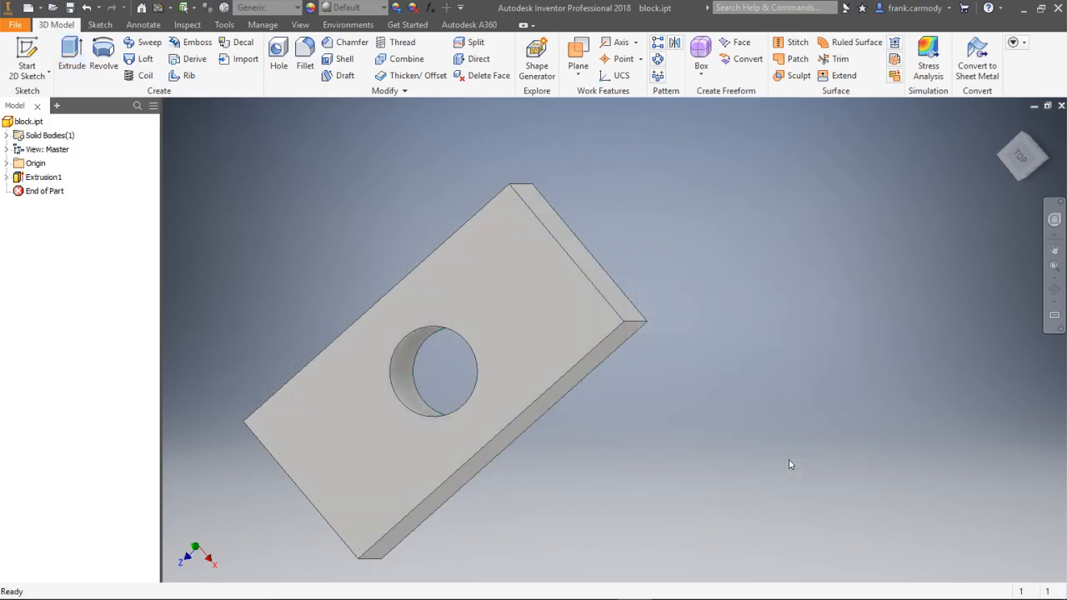
# - Start a new 2D sketch on the block's front end face
pyautogui.moveTo(1024, 167)
pyautogui.mouseDown()
pyautogui.moveTo(999, 154)
pyautogui.moveTo(1021, 162)
pyautogui.mouseUp()
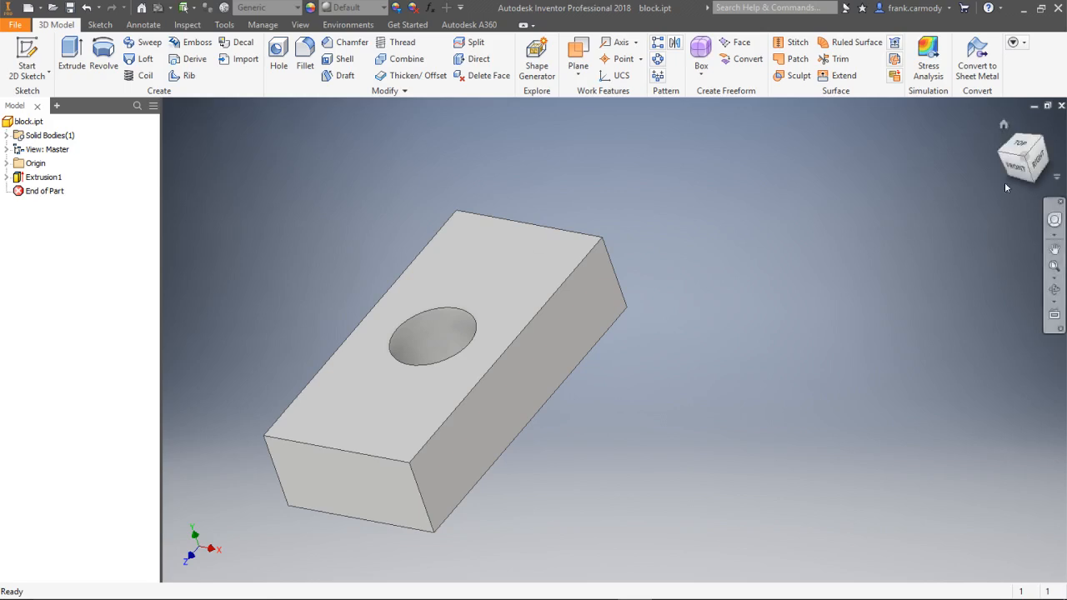
pyautogui.keyDown('shift'); pyautogui.moveTo(449, 388); pyautogui.dragTo(443, 372, button='middle'); pyautogui.keyUp('shift')
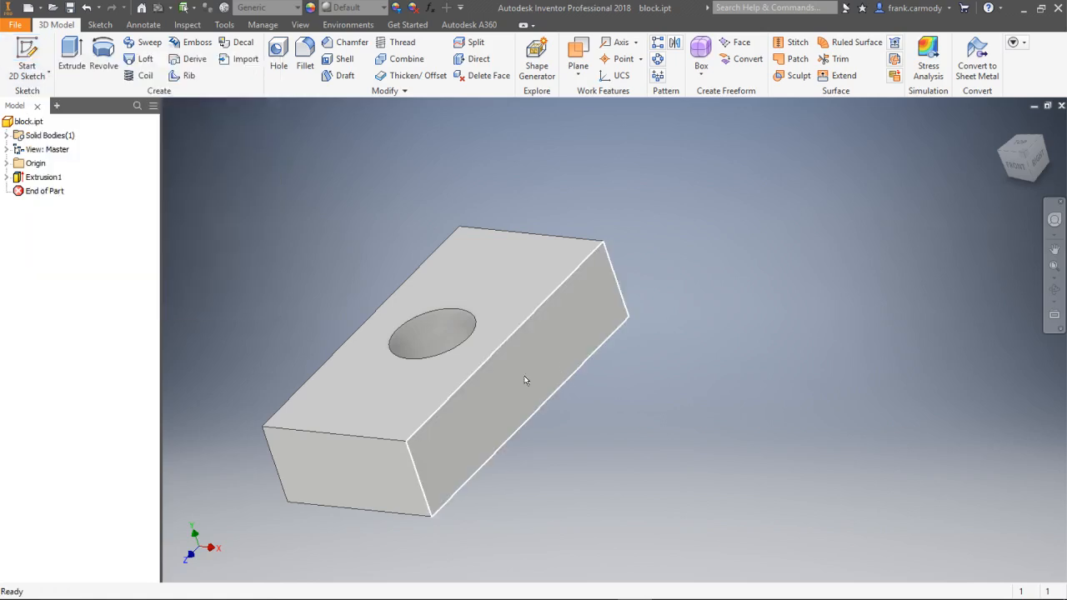
pyautogui.keyDown('shift'); pyautogui.moveTo(513, 348); pyautogui.dragTo(590, 326, button='middle'); pyautogui.keyUp('shift')
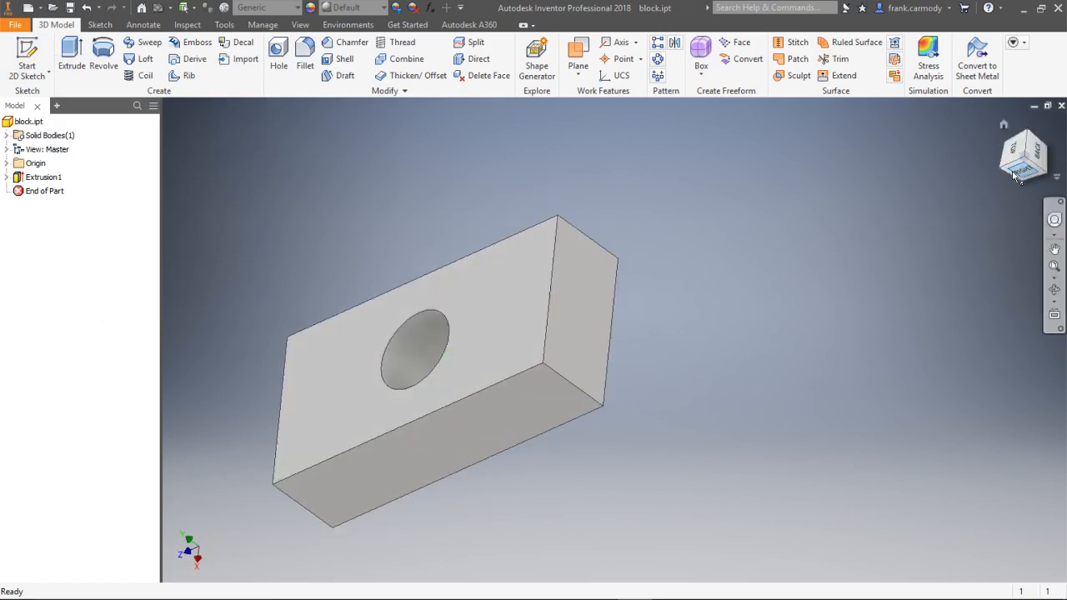
pyautogui.moveTo(1020, 169)
pyautogui.mouseDown()
pyautogui.moveTo(1025, 146)
pyautogui.moveTo(1051, 160)
pyautogui.mouseUp()
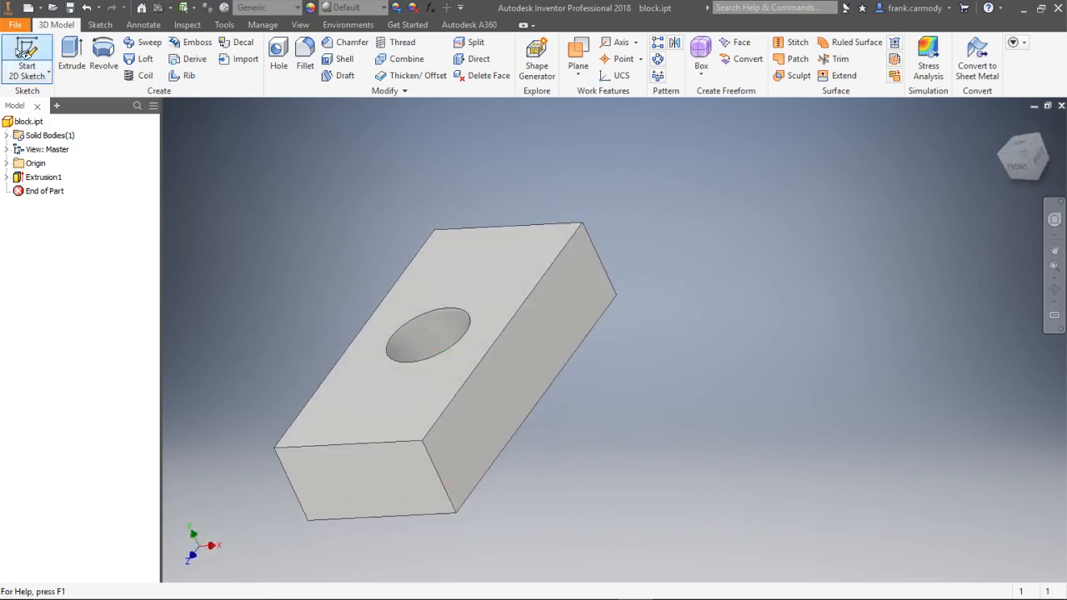
pyautogui.click(27, 60)
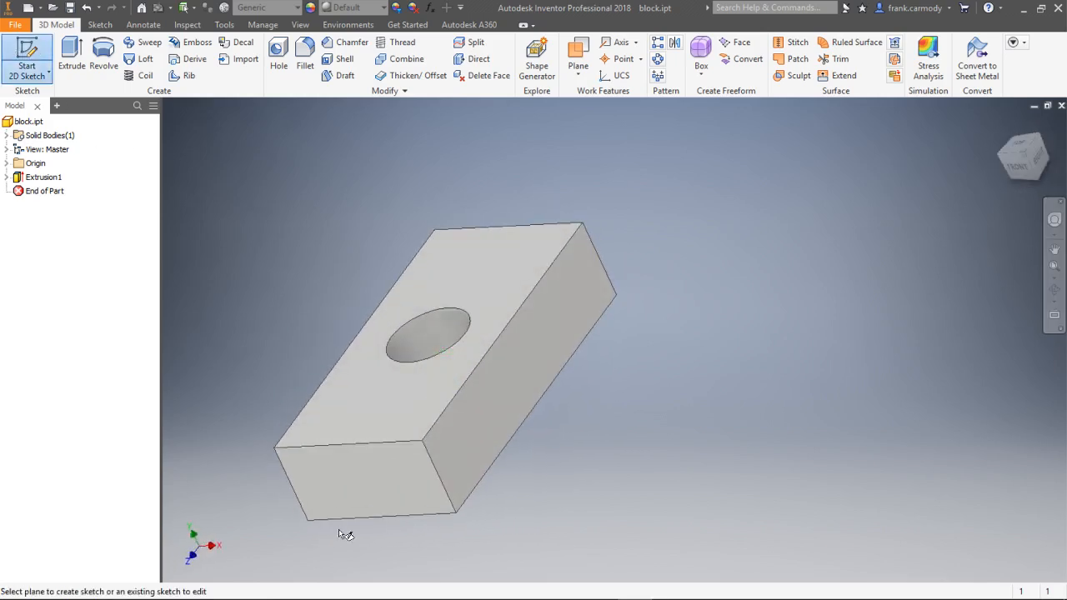
pyautogui.click(368, 458)
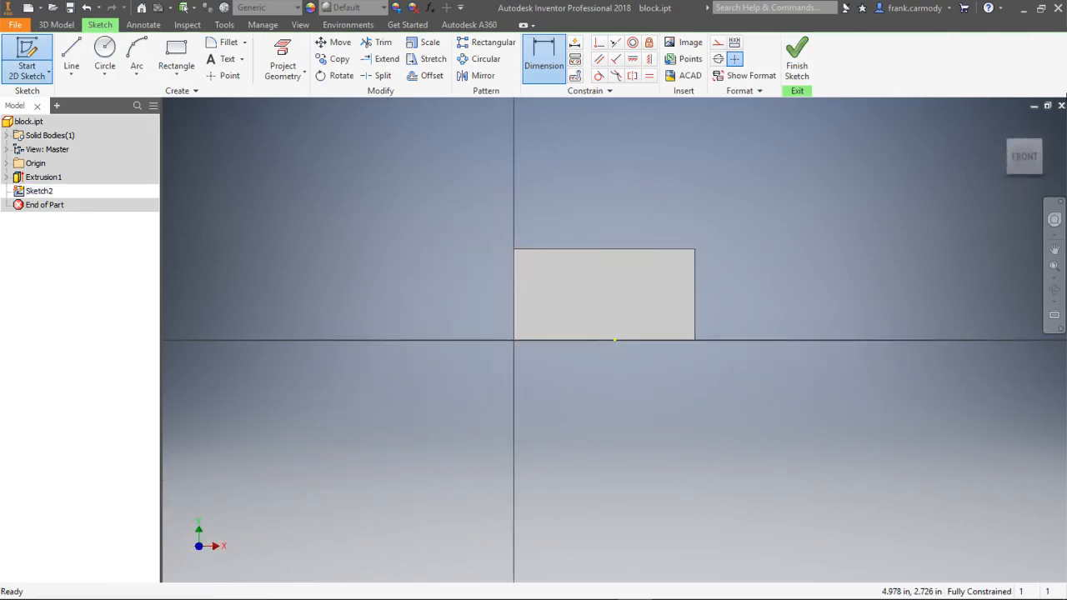
# - Sketch a two-point rectangle about 0.99 in wide and 0.35 in high inside the block's front end face
pyautogui.click(1017, 156)
pyautogui.moveTo(1010, 157); pyautogui.dragTo(914, 197)
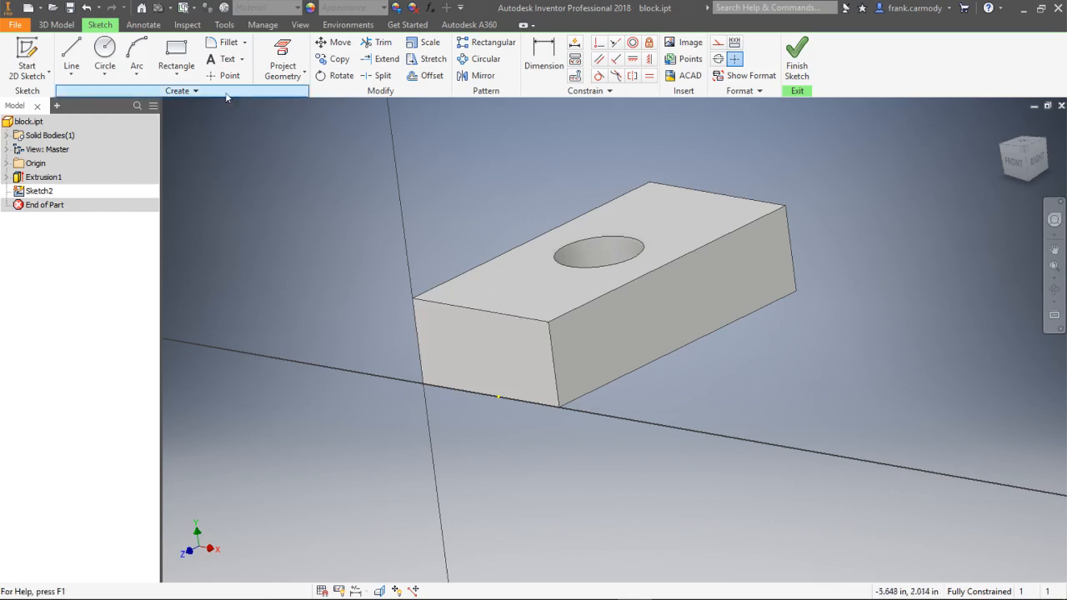
pyautogui.click(103, 49)
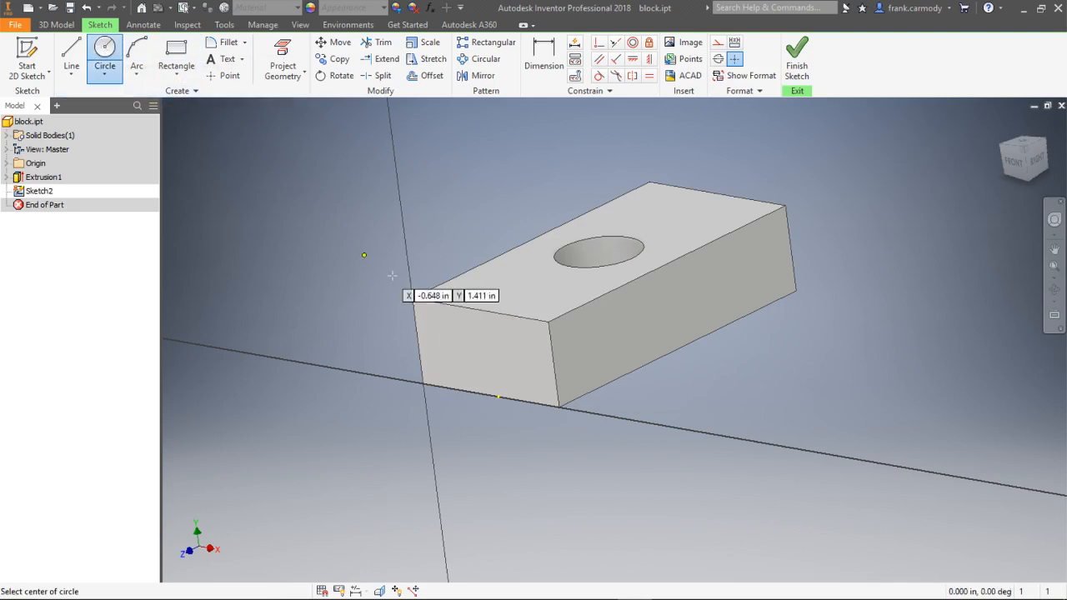
pyautogui.click(176, 55)
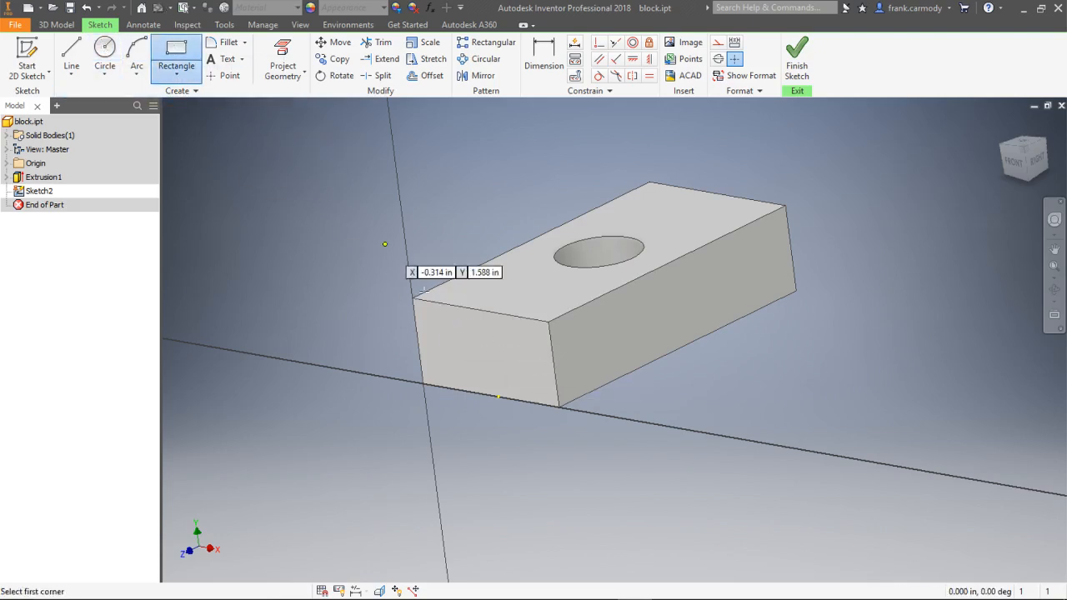
pyautogui.click(444, 331)
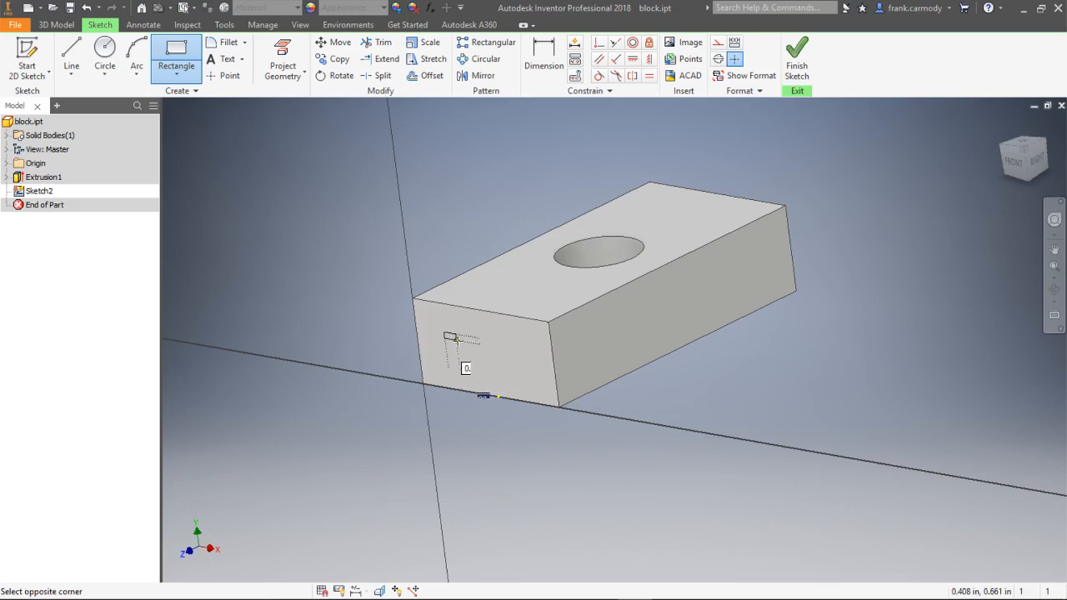
pyautogui.click(515, 372)
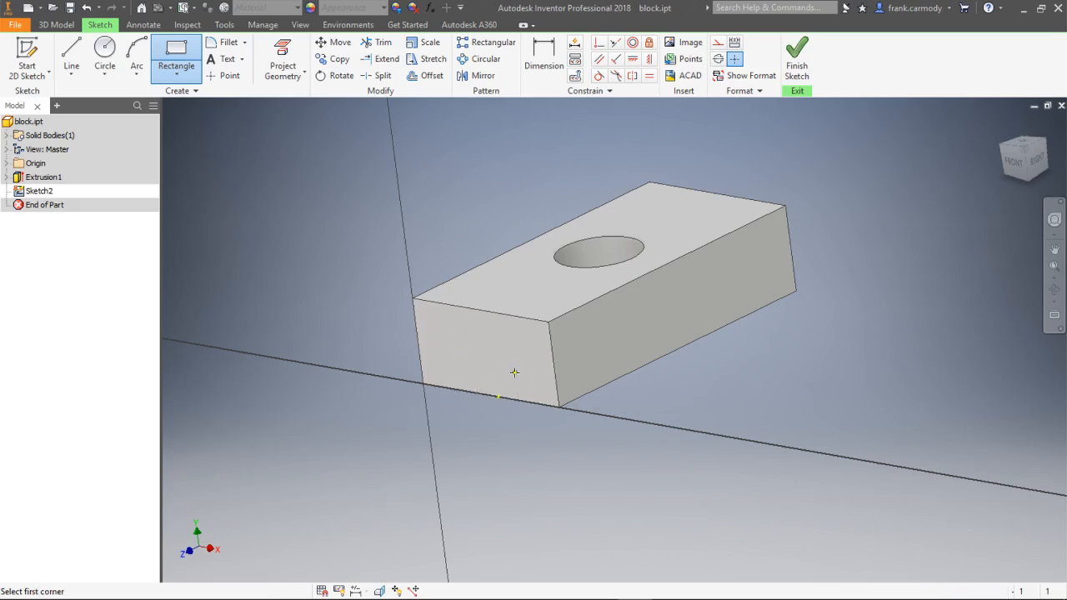
pyautogui.click(1012, 164)
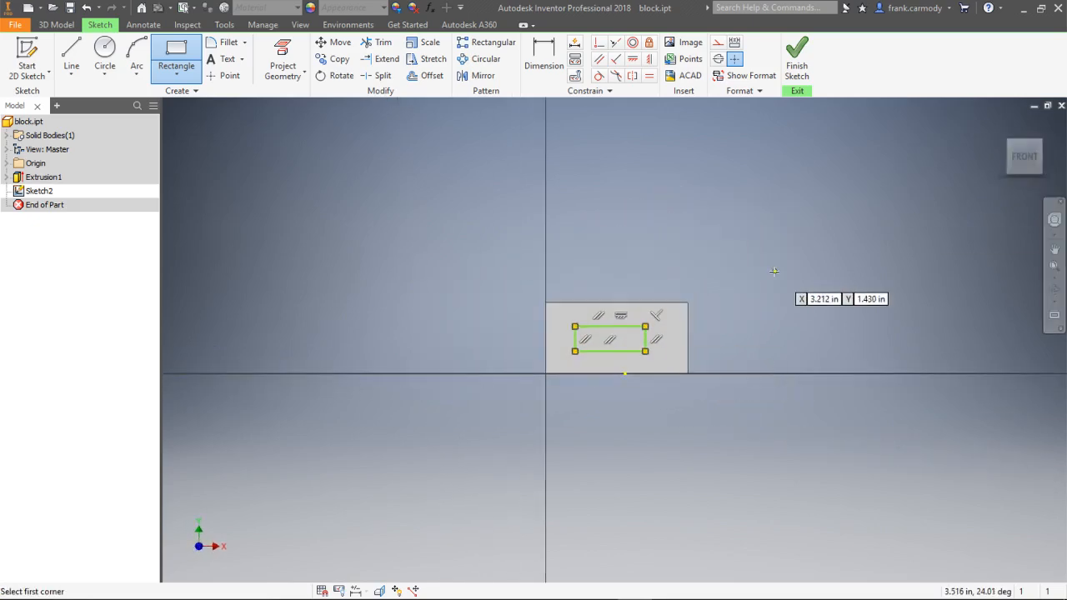
pyautogui.rightClick(772, 272)
pyautogui.click(820, 275)
# - Dimension the new rectangle's width as 1 in
pyautogui.click(544, 56)
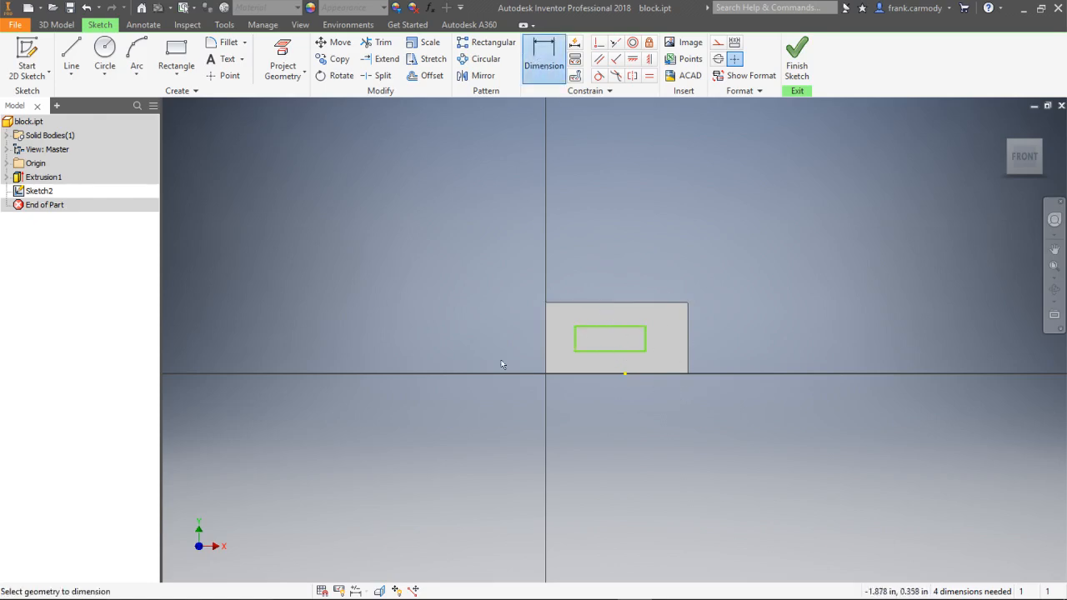
pyautogui.click(620, 327)
pyautogui.click(608, 279)
pyautogui.write('1')
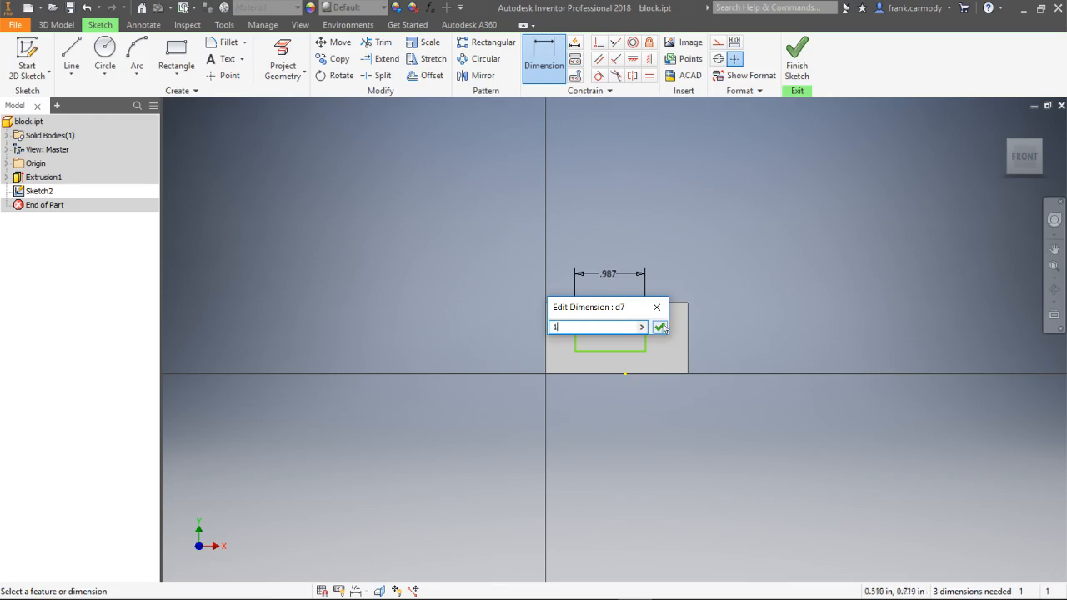
pyautogui.click(660, 327)
# - Dimension the rectangle's height and link it to the width dimension, d7
pyautogui.click(646, 337)
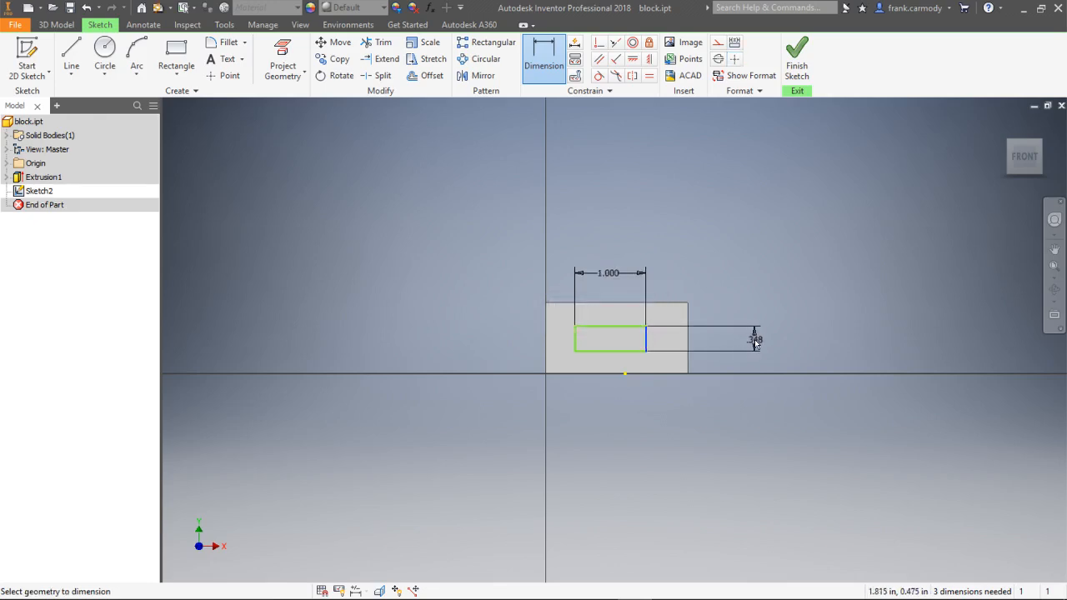
pyautogui.click(754, 341)
pyautogui.write('1')
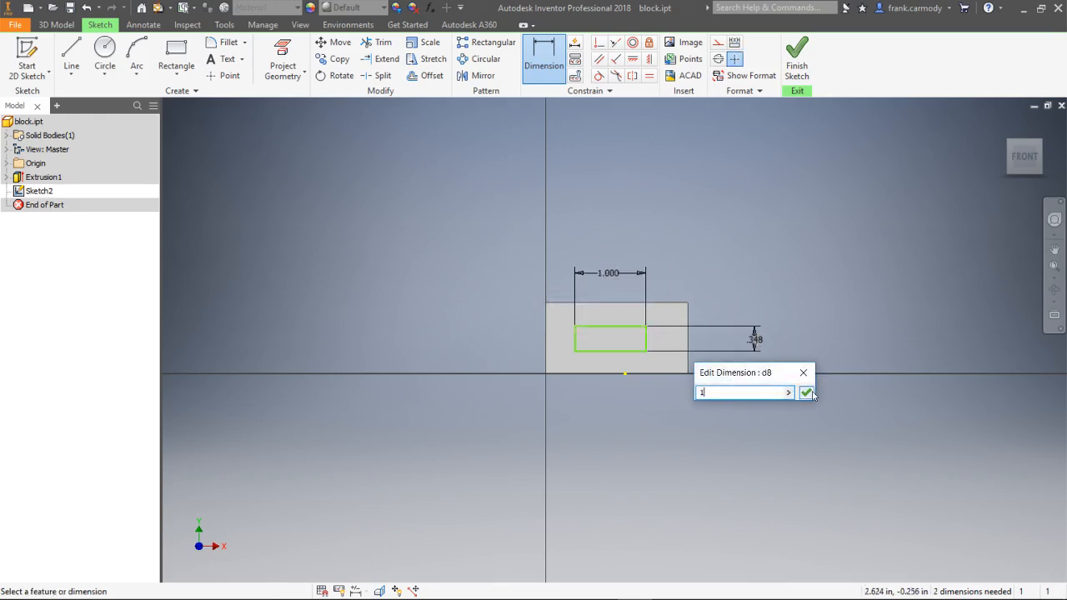
pyautogui.write(' 7')
pyautogui.click(705, 392)
pyautogui.press('BackSpace')
pyautogui.press('Return')
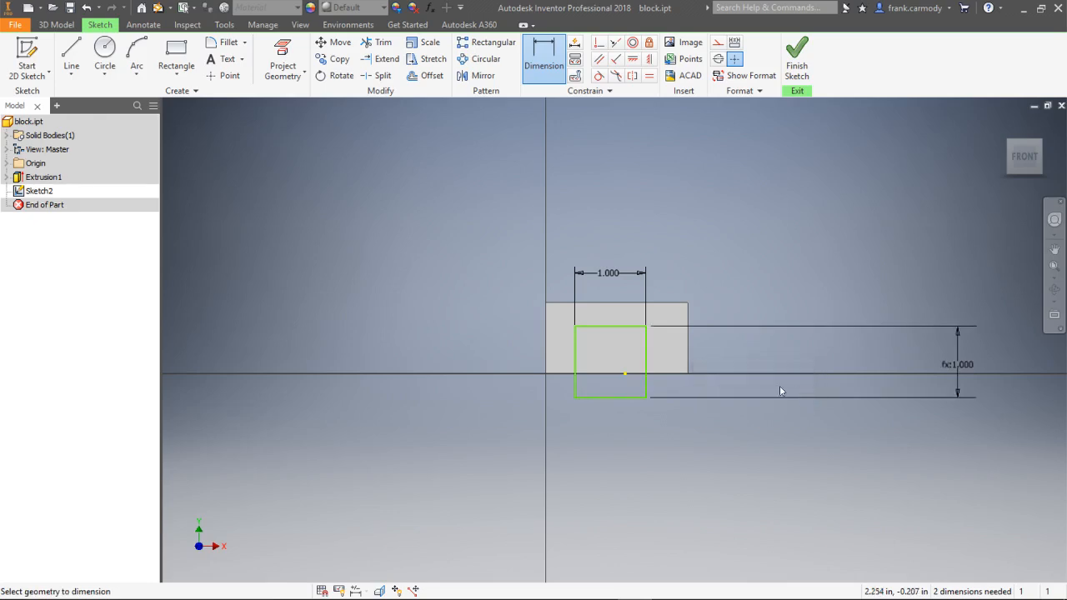
# - Set the rectangle's width dimension to .5 in
pyautogui.doubleClick(621, 273)
pyautogui.write('.')
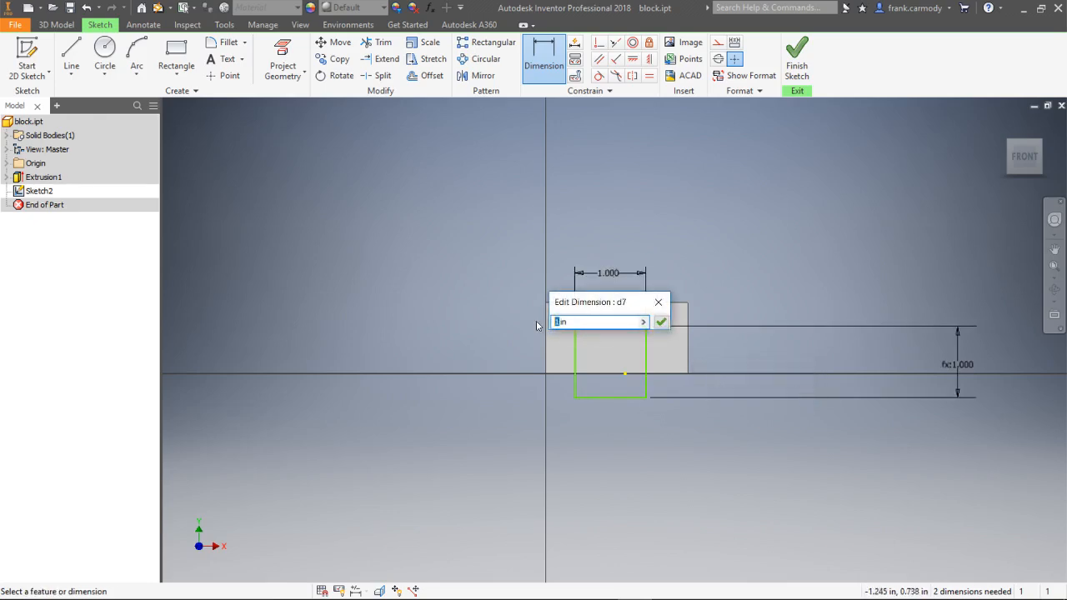
pyautogui.write('5')
pyautogui.press('Return')
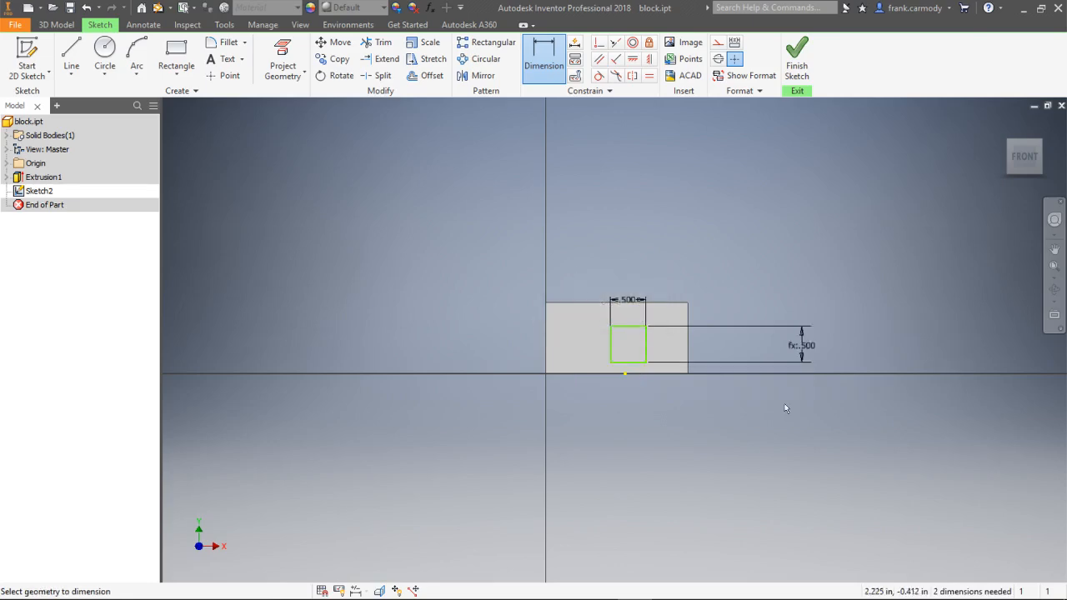
# - Dimension the distance from the small square's right side to the block's right edge as 1 in
pyautogui.click(647, 350)
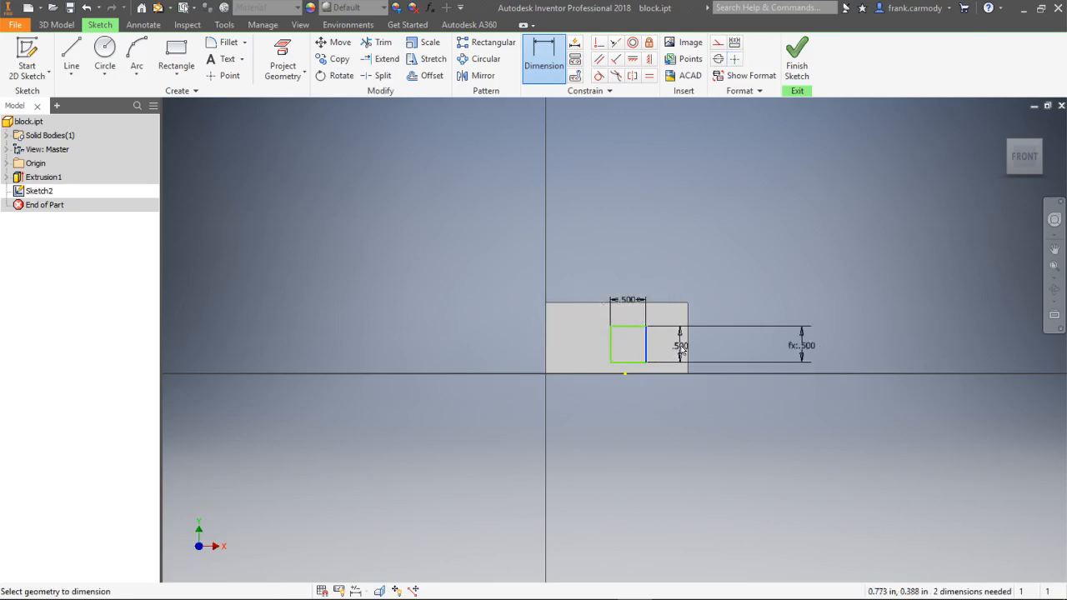
pyautogui.click(671, 263)
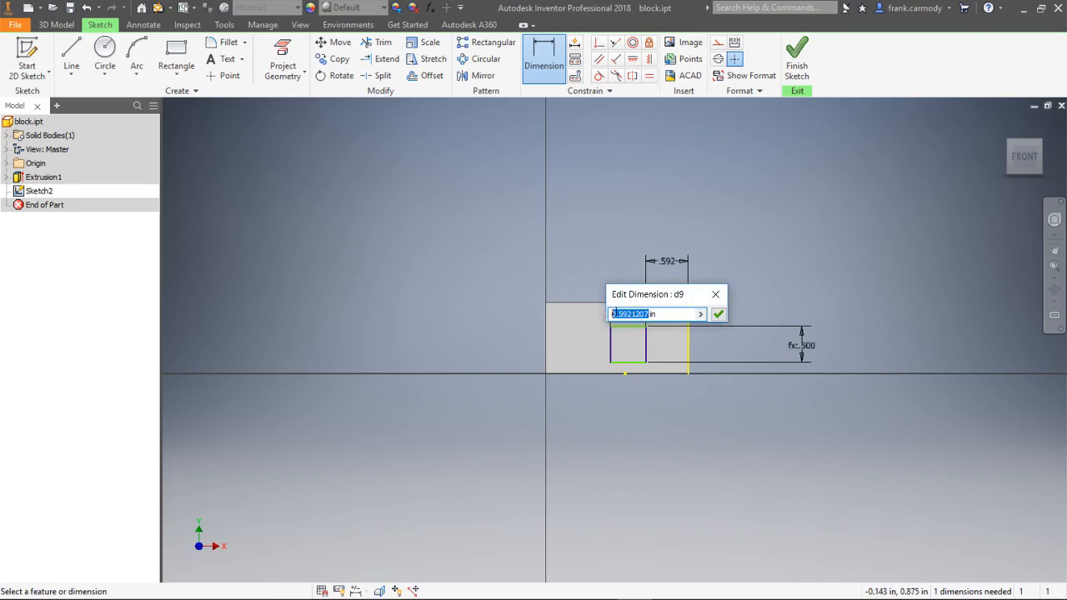
pyautogui.write('1')
pyautogui.click(714, 317)
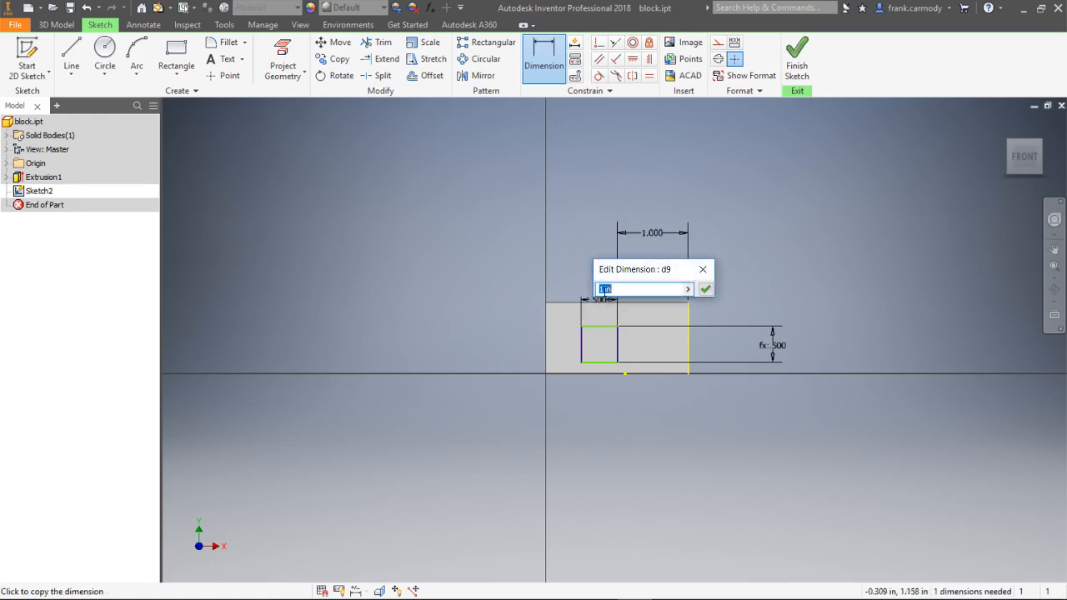
pyautogui.moveTo(606, 288); pyautogui.dragTo(590, 290)
pyautogui.write('.1')
pyautogui.press('BackSpace')
pyautogui.click(703, 270)
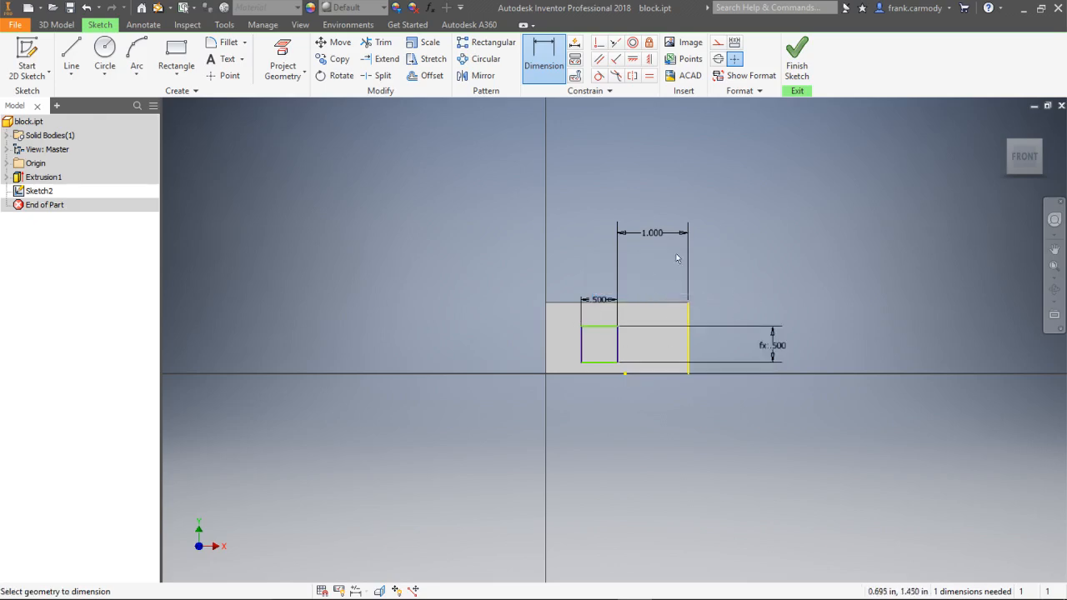
pyautogui.doubleClick(663, 233)
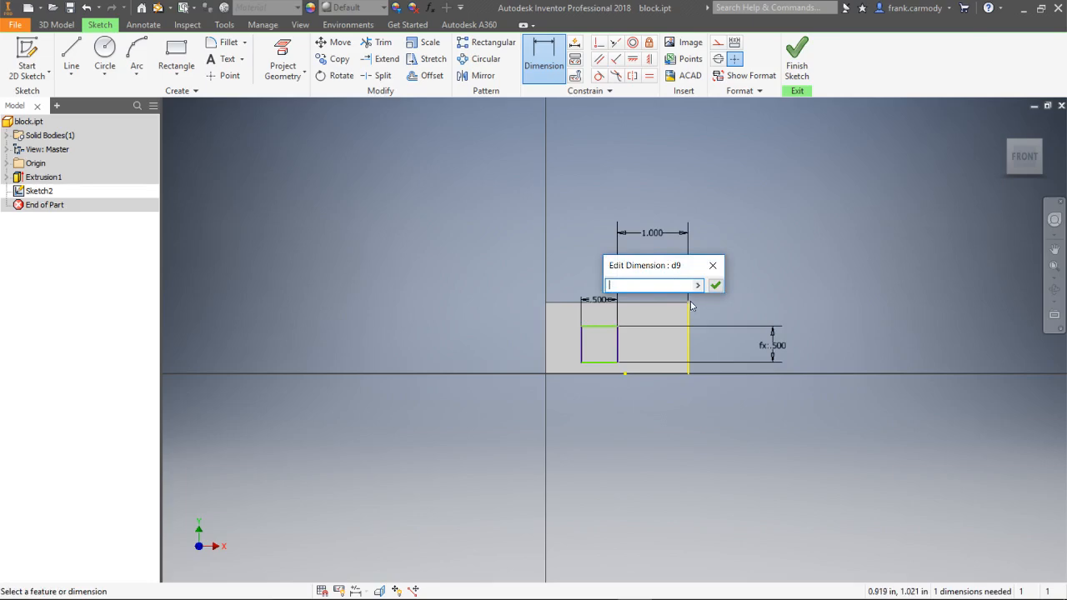
pyautogui.click(715, 285)
pyautogui.doubleClick(651, 232)
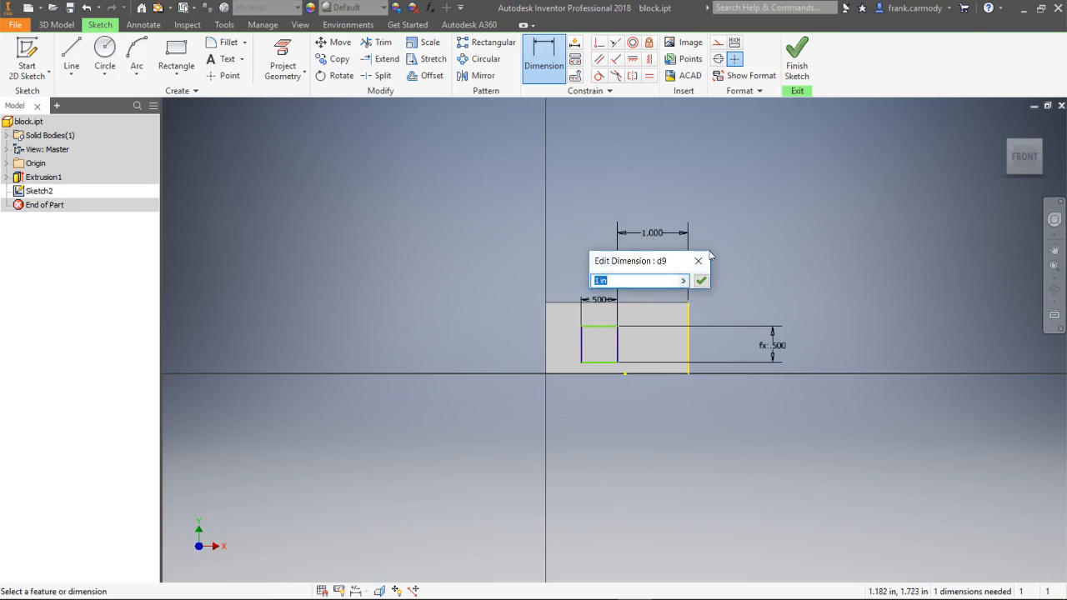
pyautogui.click(699, 260)
# - Delete the distance dimension between the small square and the block's right edge
pyautogui.click(664, 233)
pyautogui.rightClick(663, 231)
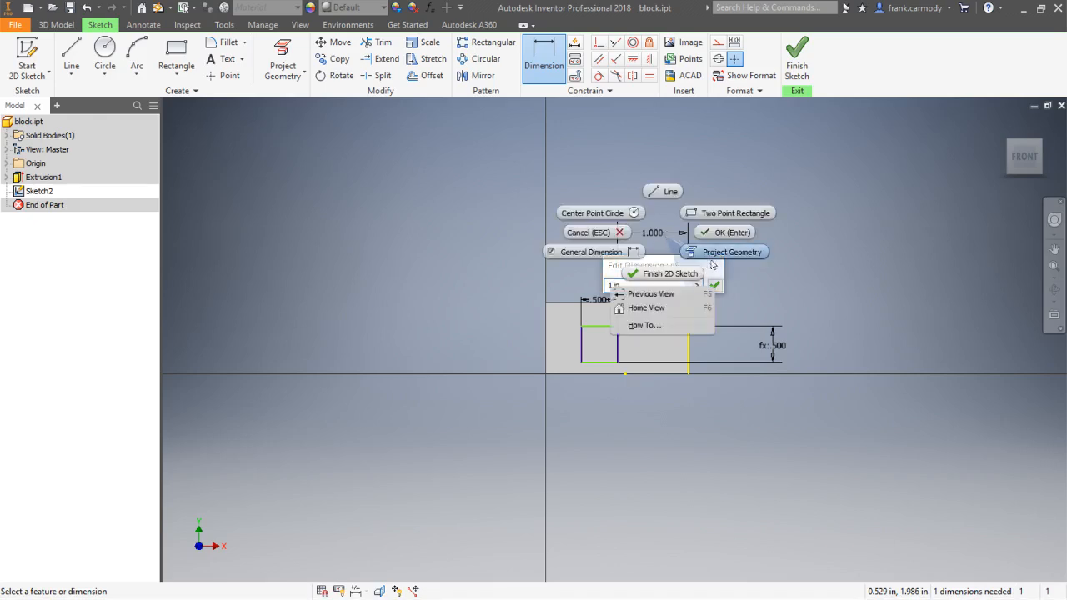
pyautogui.click(737, 250)
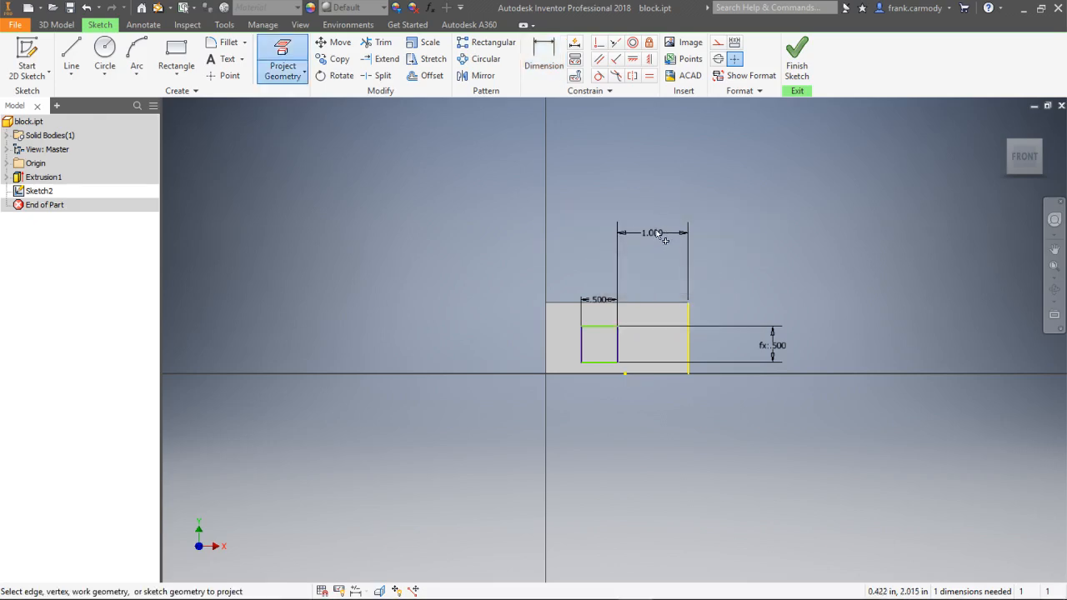
pyautogui.rightClick(721, 208)
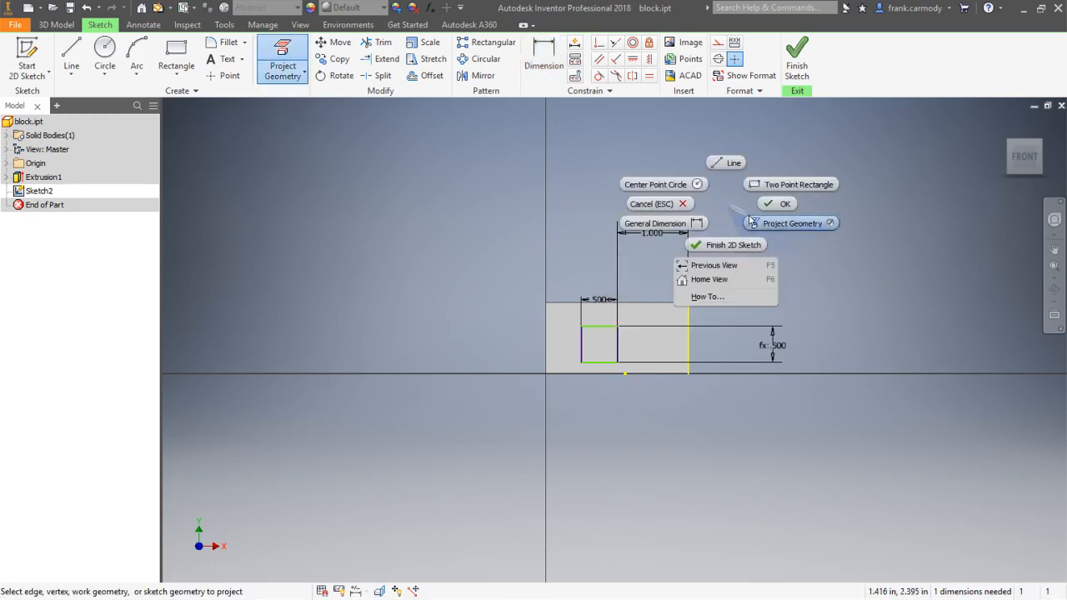
pyautogui.click(681, 209)
pyautogui.rightClick(666, 230)
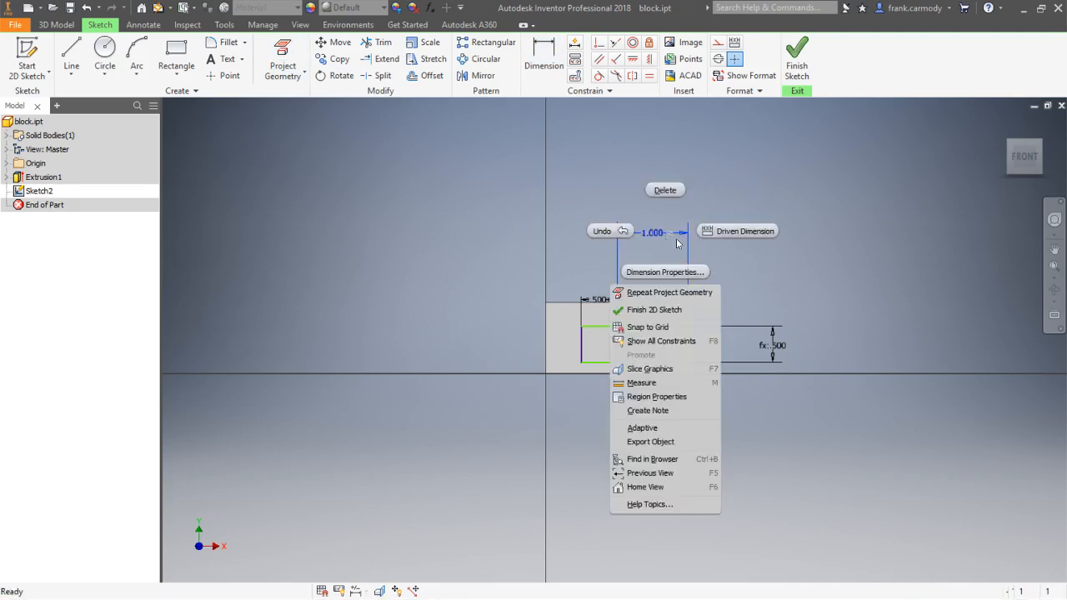
pyautogui.click(663, 191)
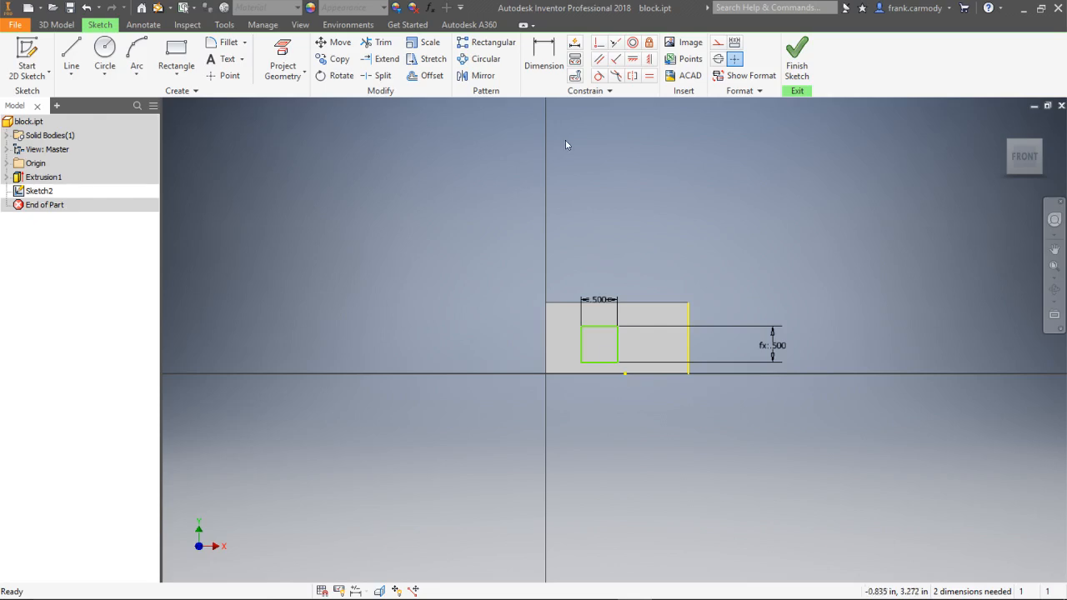
# - Add a horizontal distance dimension between the small square's right side and the block's right edge
pyautogui.press('d')
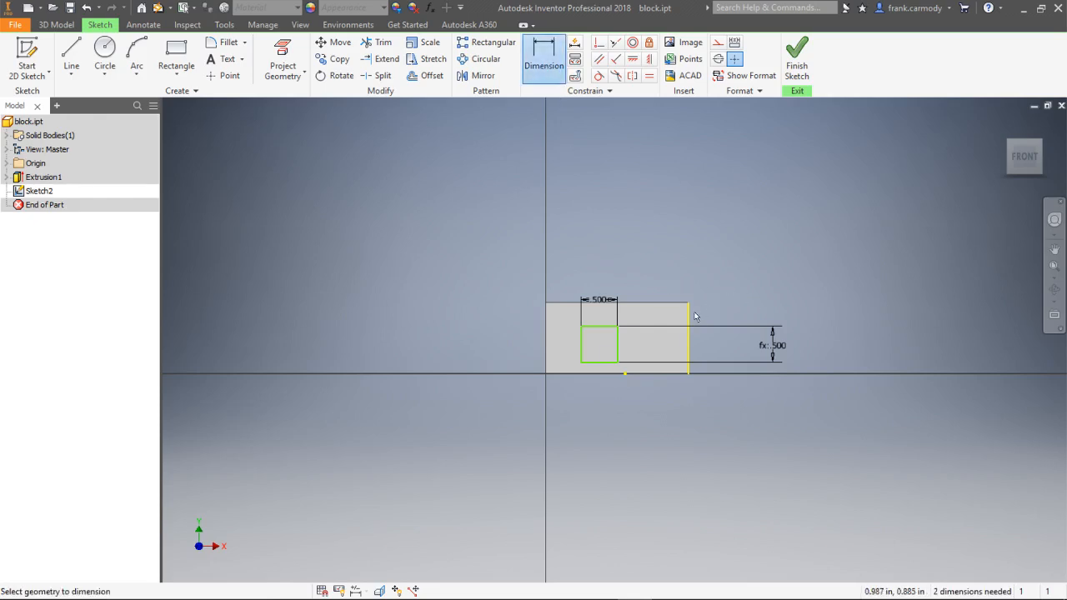
pyautogui.click(688, 346)
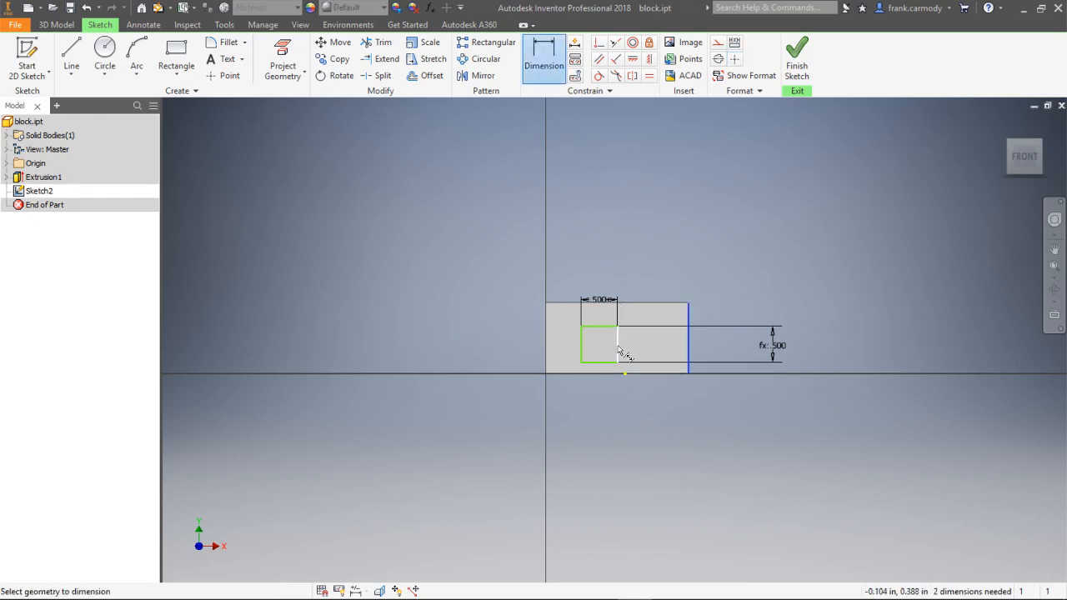
pyautogui.click(618, 350)
pyautogui.click(657, 239)
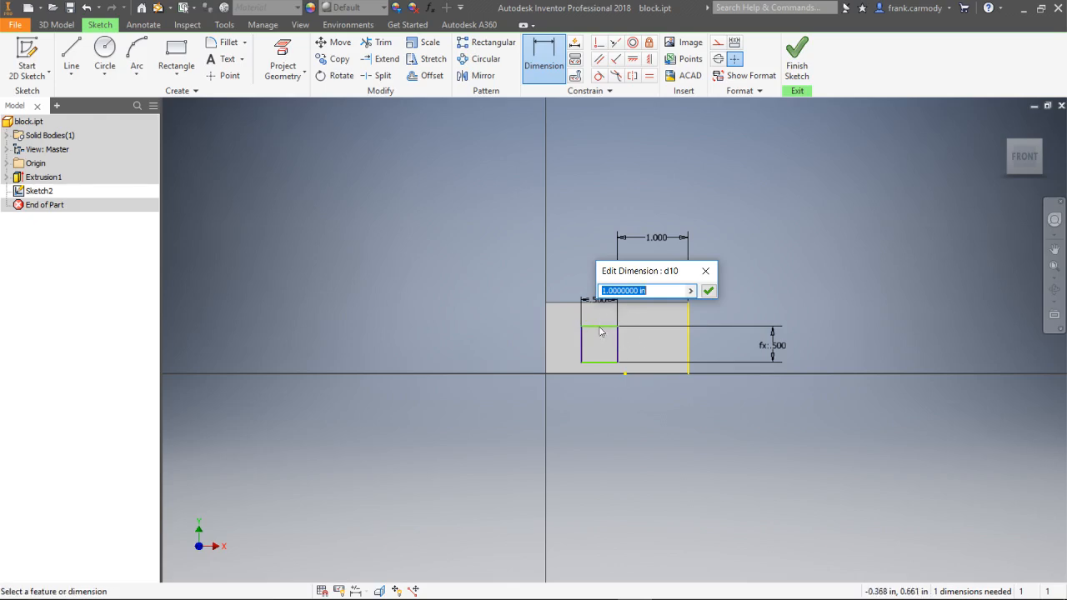
# - Set the square-to-edge distance with an equation that halves 2 in minus the square's width, (2-d7)/2
pyautogui.click(637, 290)
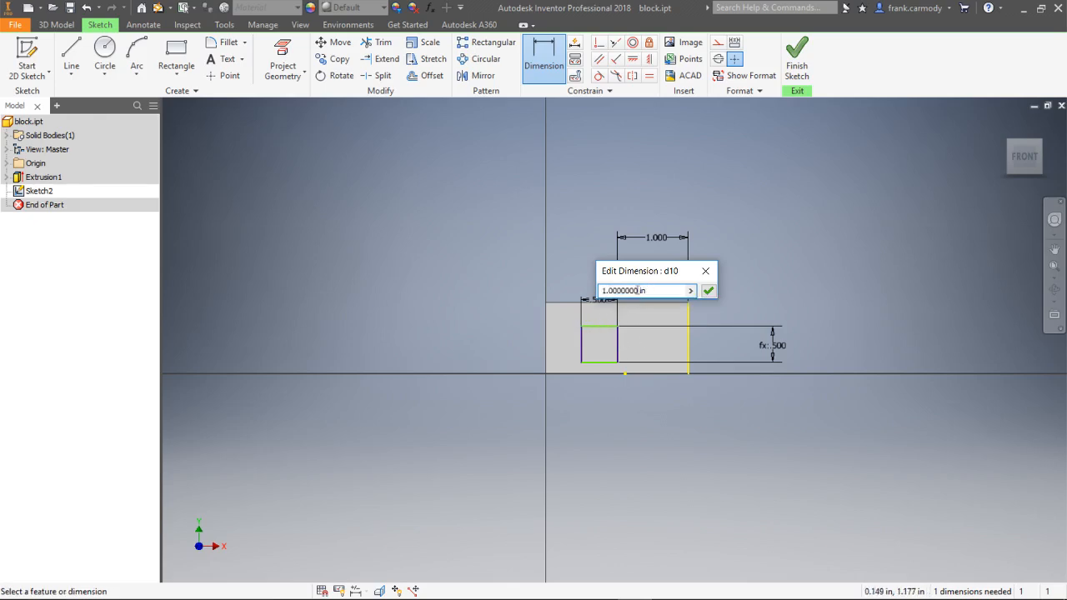
pyautogui.moveTo(638, 290); pyautogui.dragTo(601, 290)
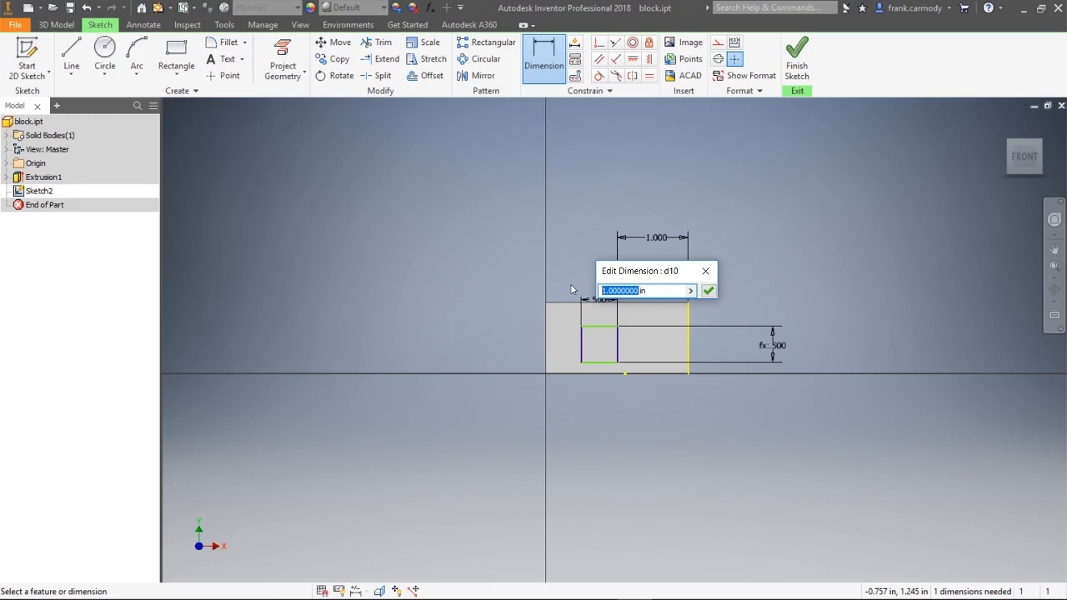
pyautogui.write('02-.5')
pyautogui.press('BackSpace')
pyautogui.press('BackSpace')
pyautogui.press('BackSpace')
pyautogui.click(589, 298)
pyautogui.write(')')
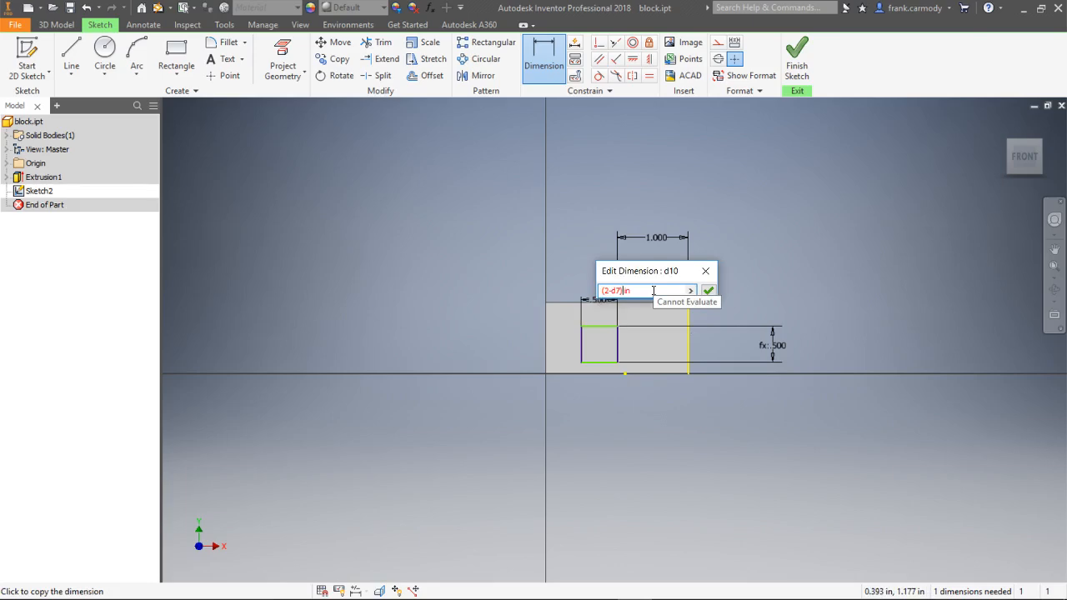
pyautogui.write('/')
pyautogui.write('2')
pyautogui.press('Return')
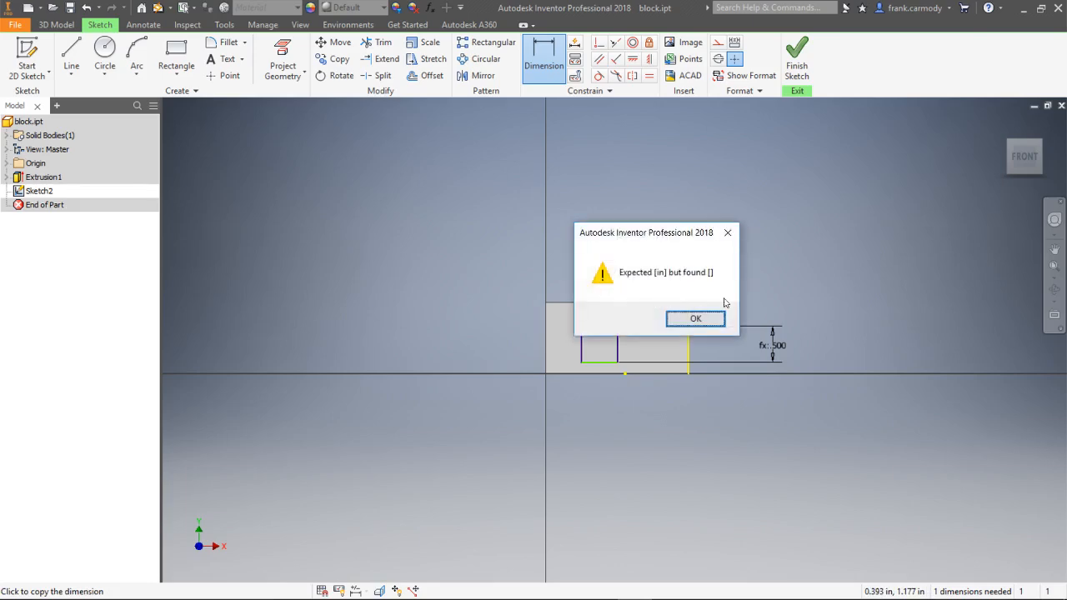
pyautogui.click(685, 317)
pyautogui.click(654, 292)
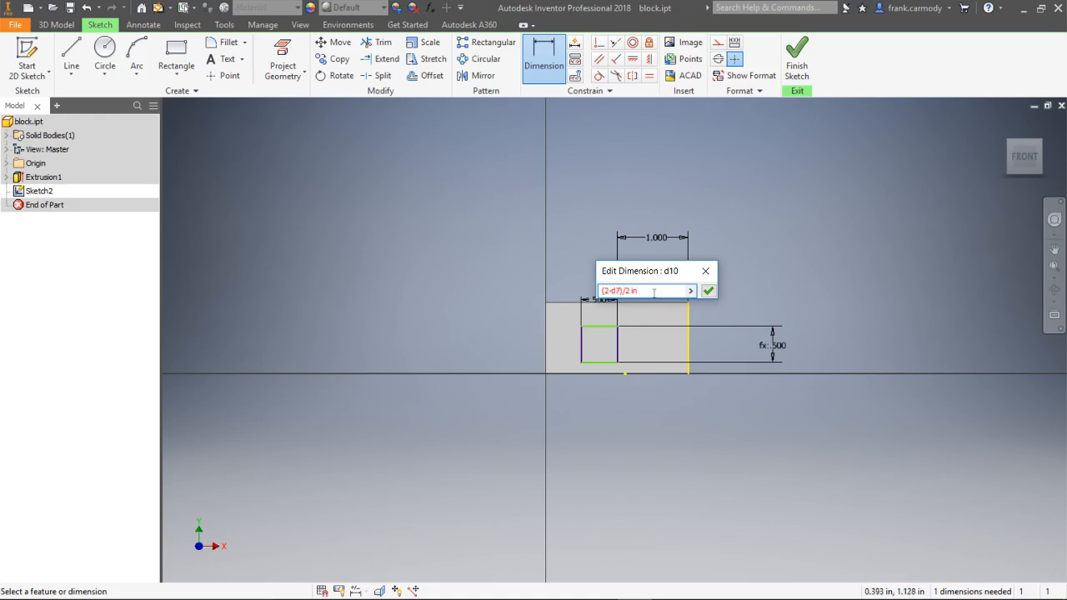
pyautogui.press('Return')
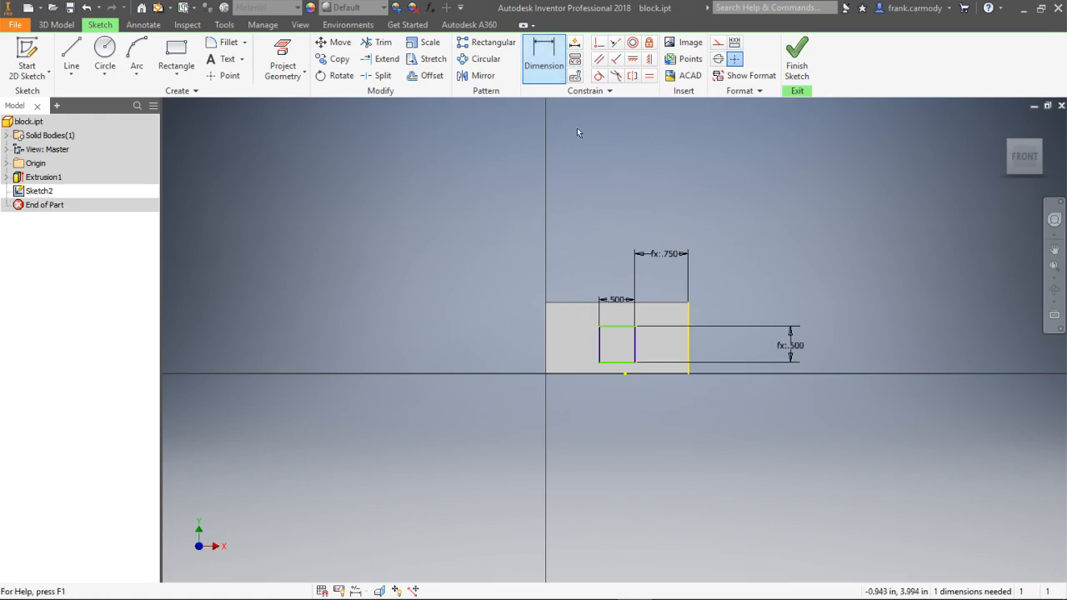
# - Dimension the distance from the small square's top side to the block's top edge, keeping the proposed value
pyautogui.click(617, 327)
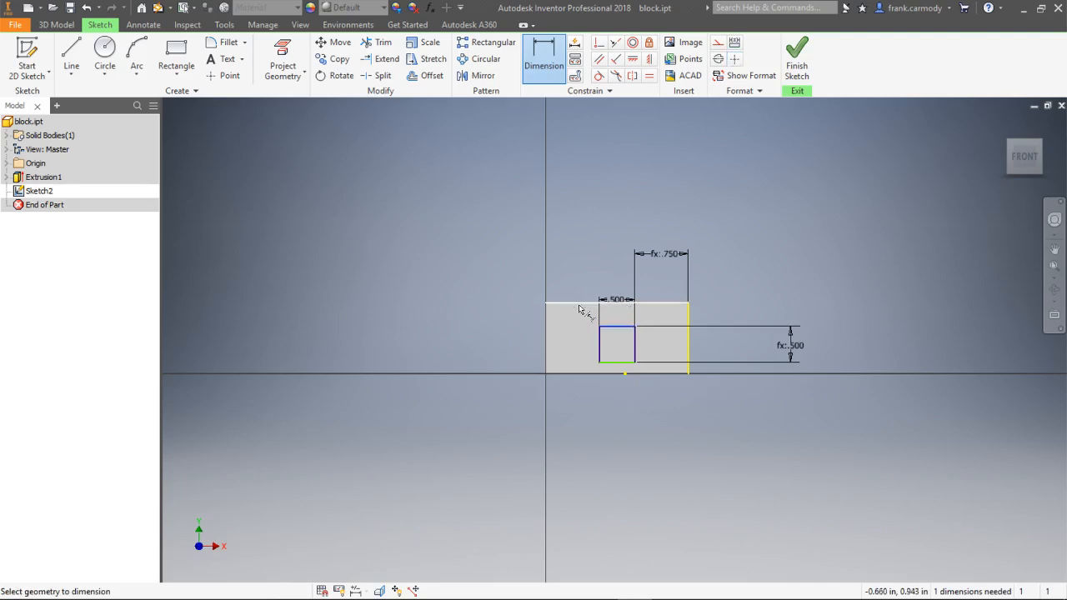
pyautogui.click(666, 303)
pyautogui.click(734, 268)
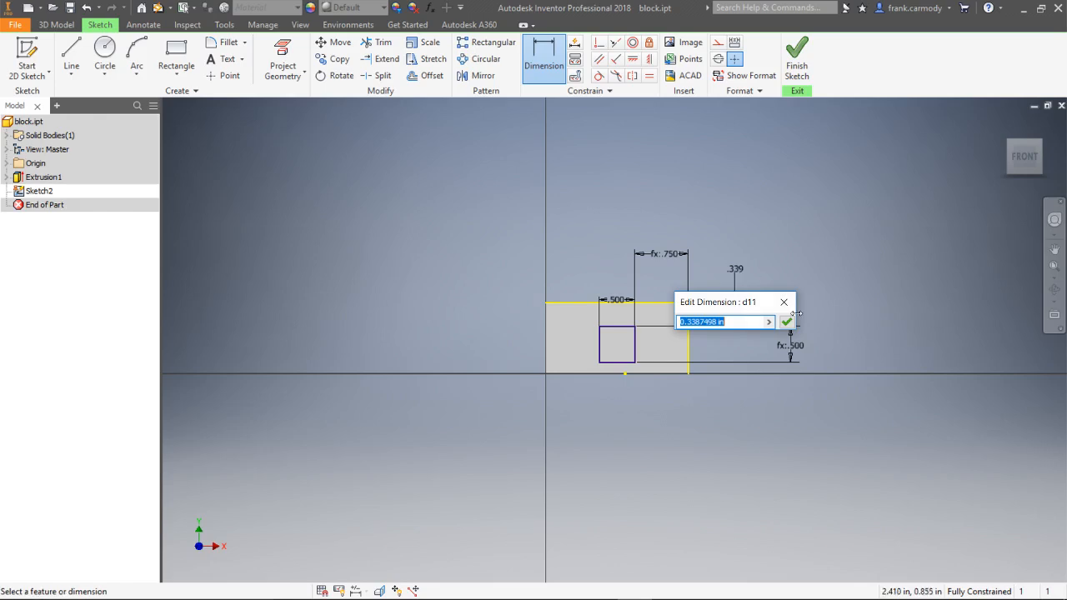
pyautogui.press('Return')
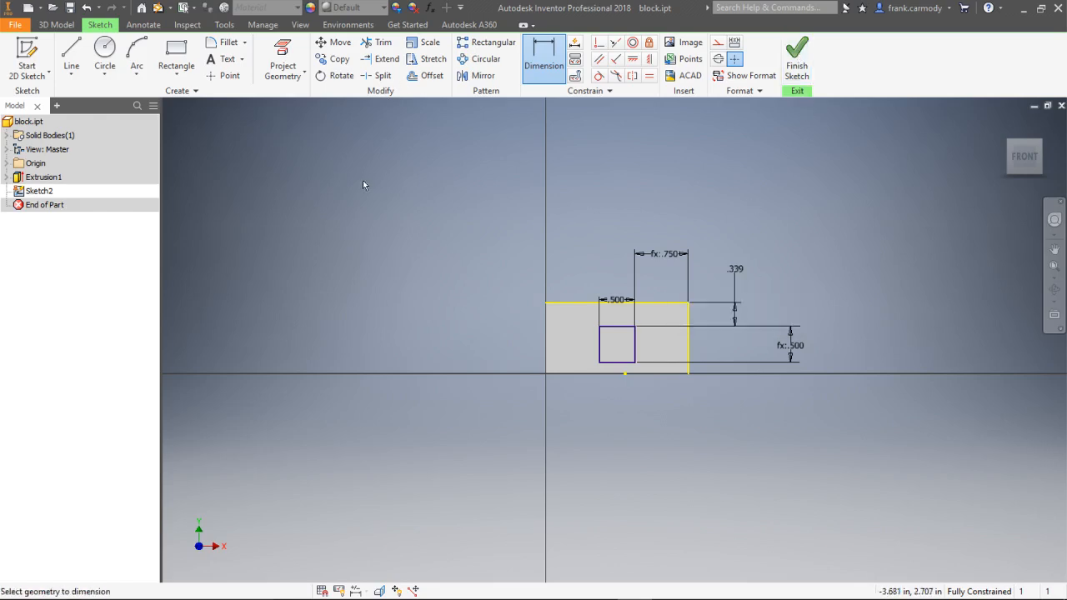
# - Fillet the small square's upper-right corner with a 0.125 in radius and finish the sketch
pyautogui.click(212, 43)
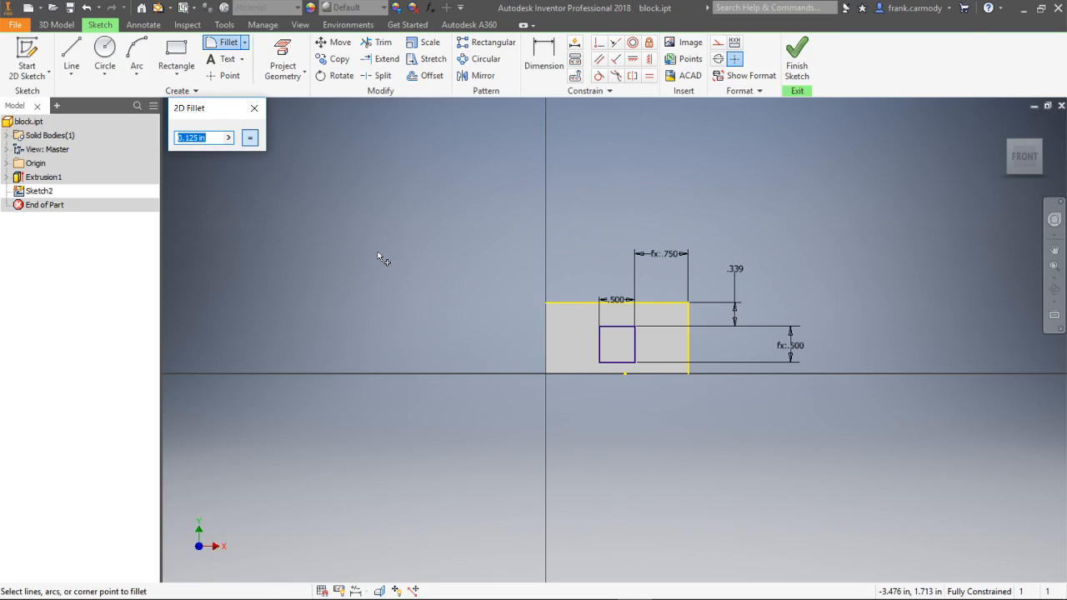
pyautogui.click(634, 329)
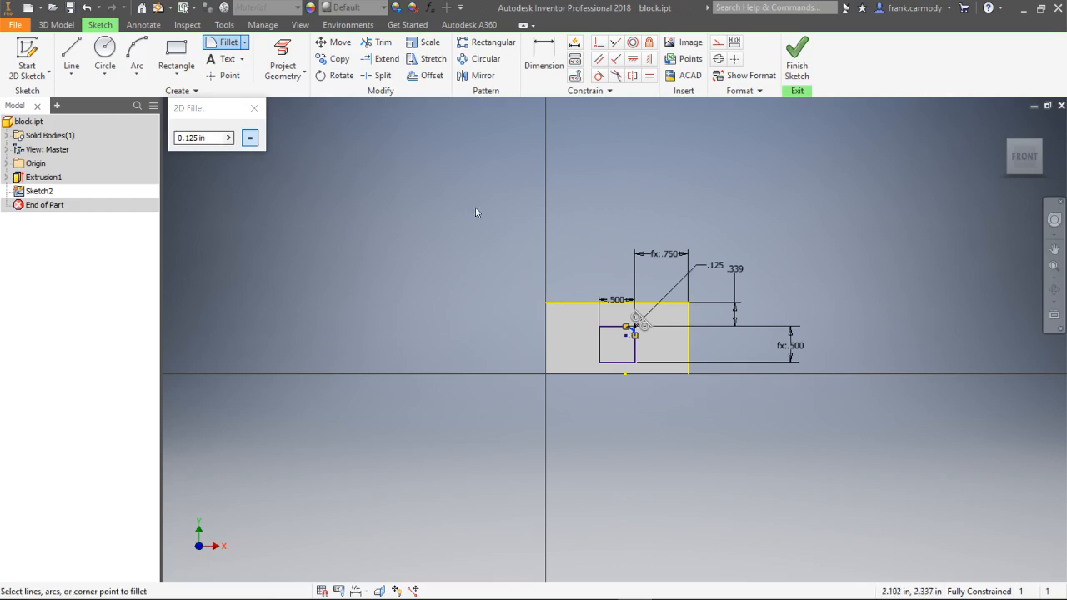
pyautogui.click(250, 140)
pyautogui.rightClick(355, 167)
pyautogui.click(388, 171)
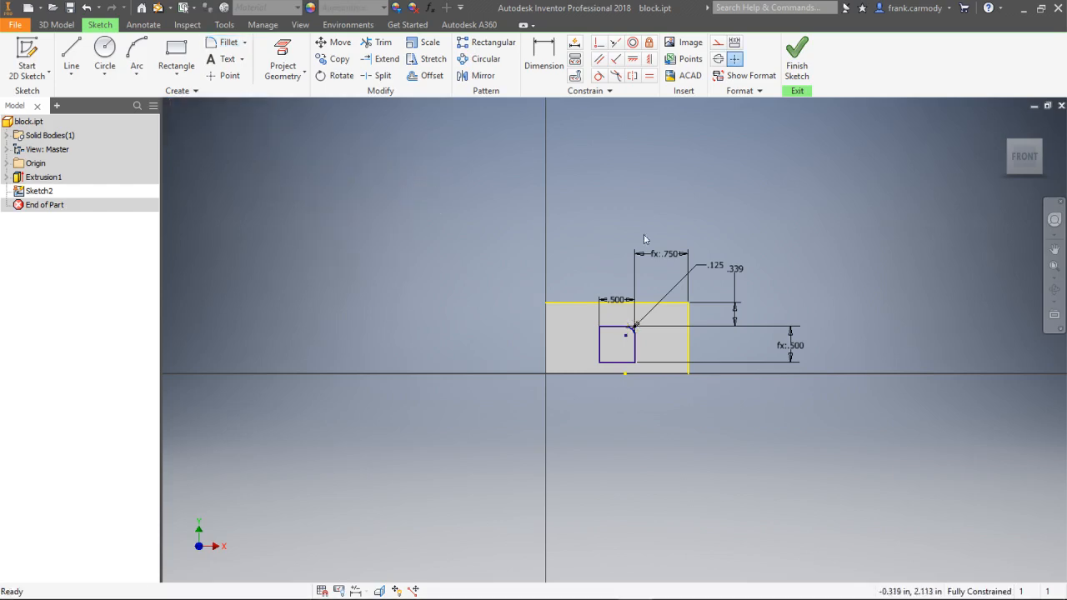
pyautogui.scroll(-2, 625, 333)
pyautogui.scroll(6, 617, 321)
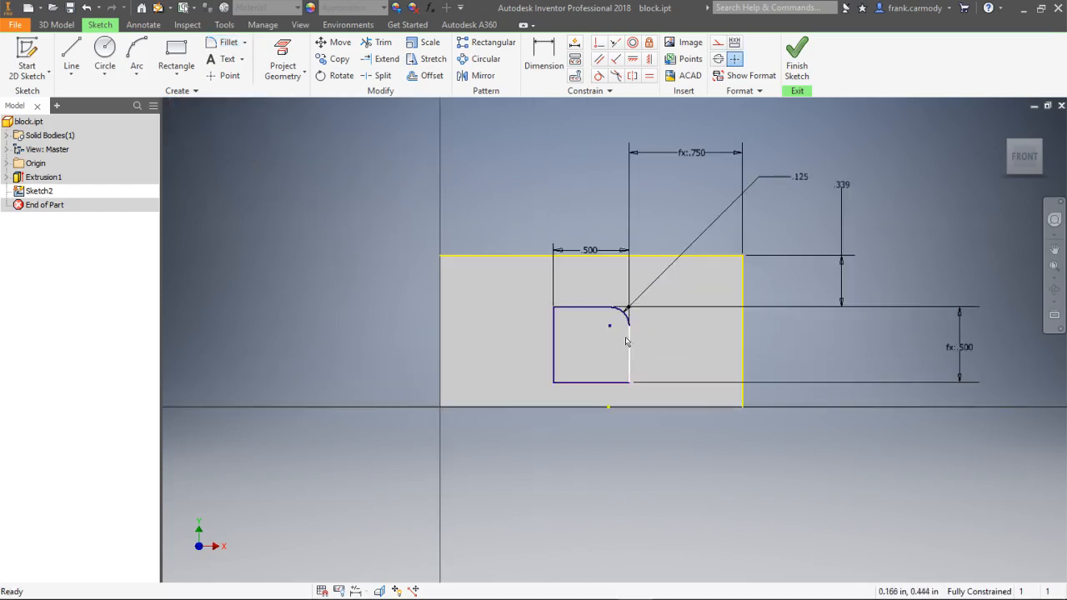
pyautogui.scroll(-2, 637, 241)
pyautogui.scroll(-3, 637, 242)
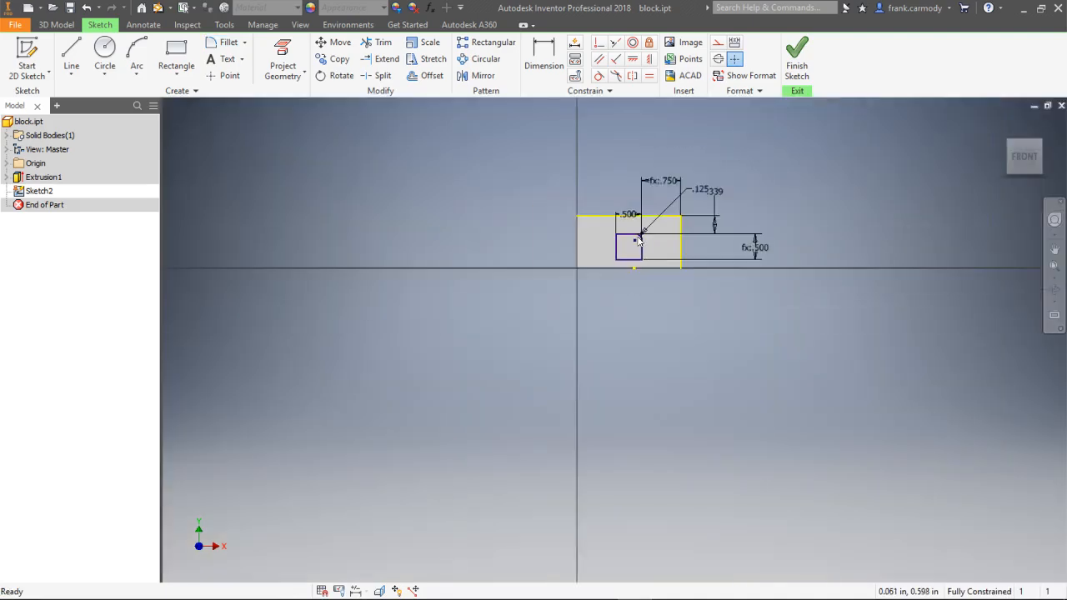
pyautogui.click(794, 59)
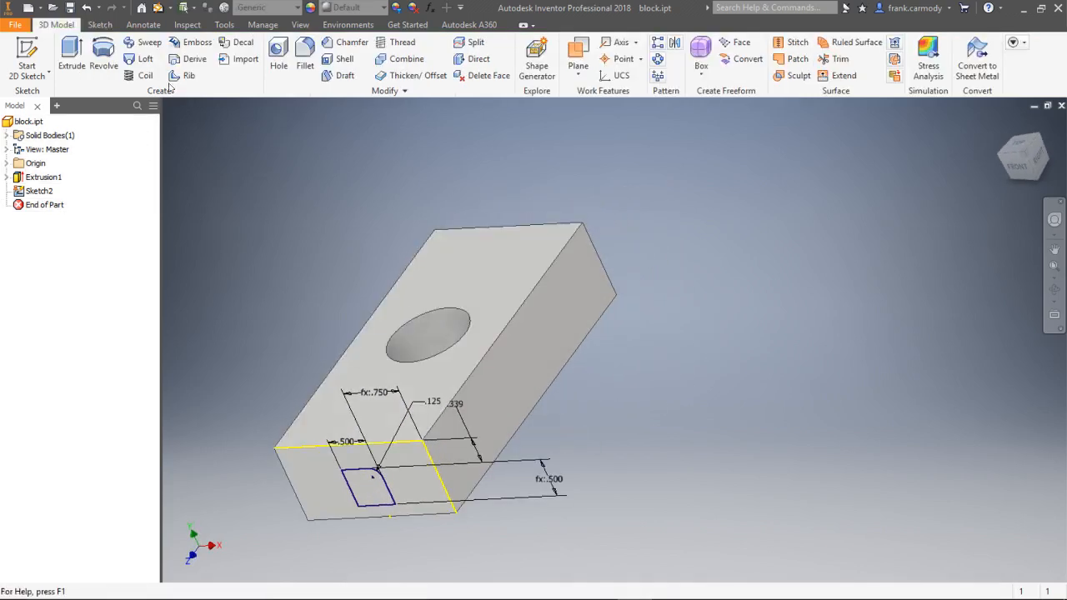
# - Start an extrusion of the filleted square profile and set it to cut into the block
pyautogui.click(71, 58)
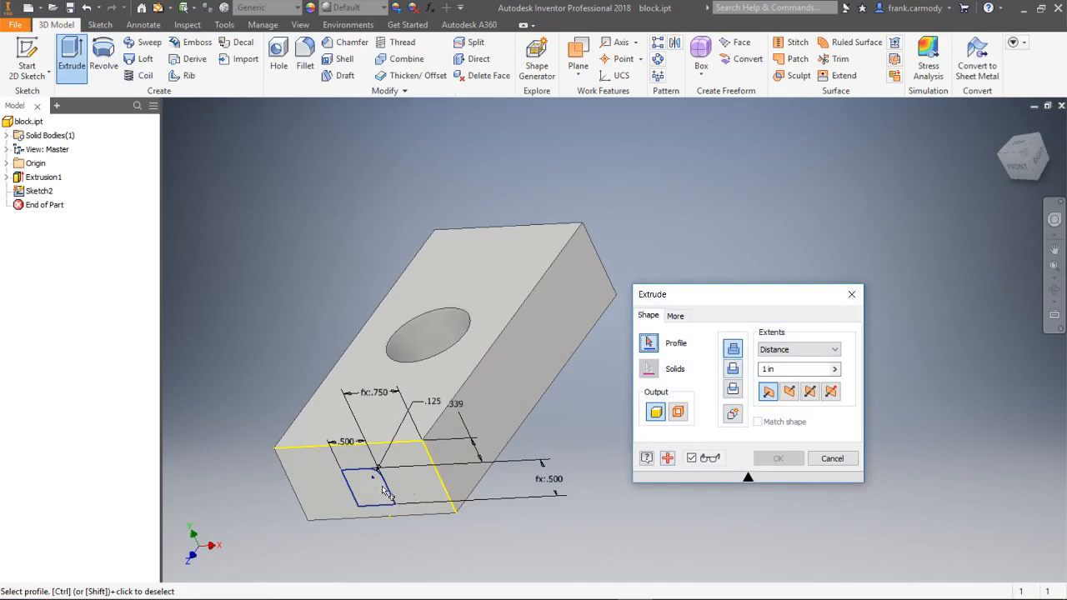
pyautogui.scroll(-2, 383, 492)
pyautogui.click(385, 501)
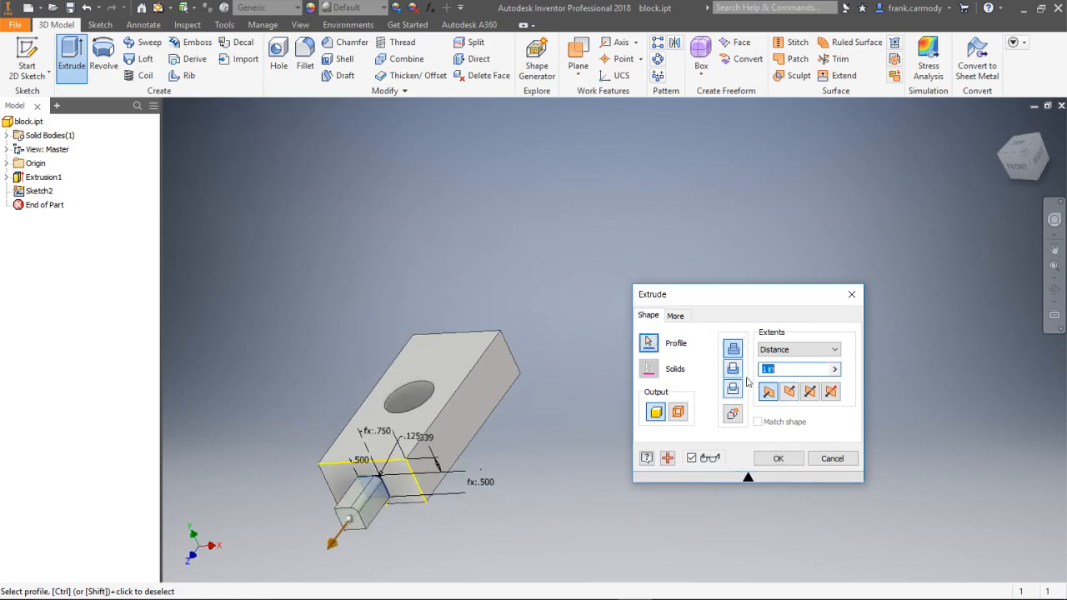
pyautogui.click(818, 355)
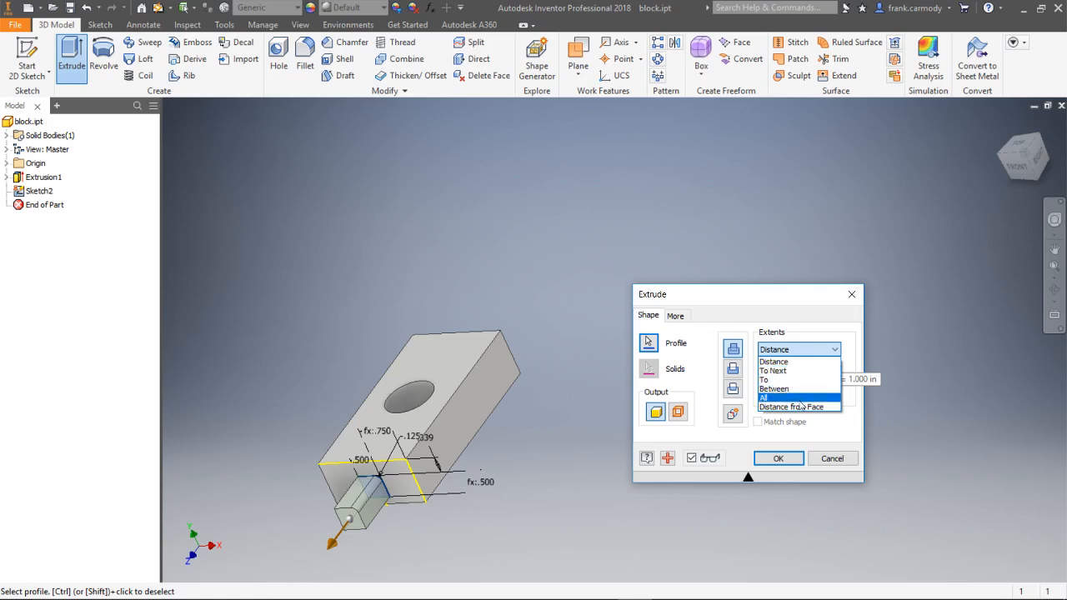
pyautogui.click(817, 292)
pyautogui.click(733, 369)
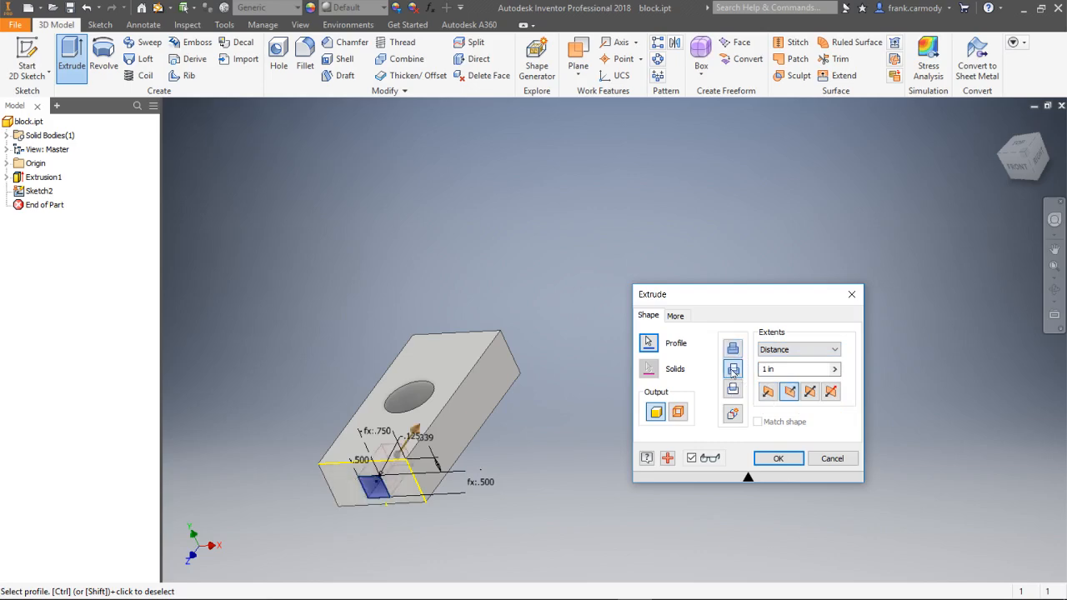
pyautogui.keyDown('shift'); pyautogui.moveTo(445, 400); pyautogui.dragTo(473, 479, button='middle'); pyautogui.keyUp('shift')
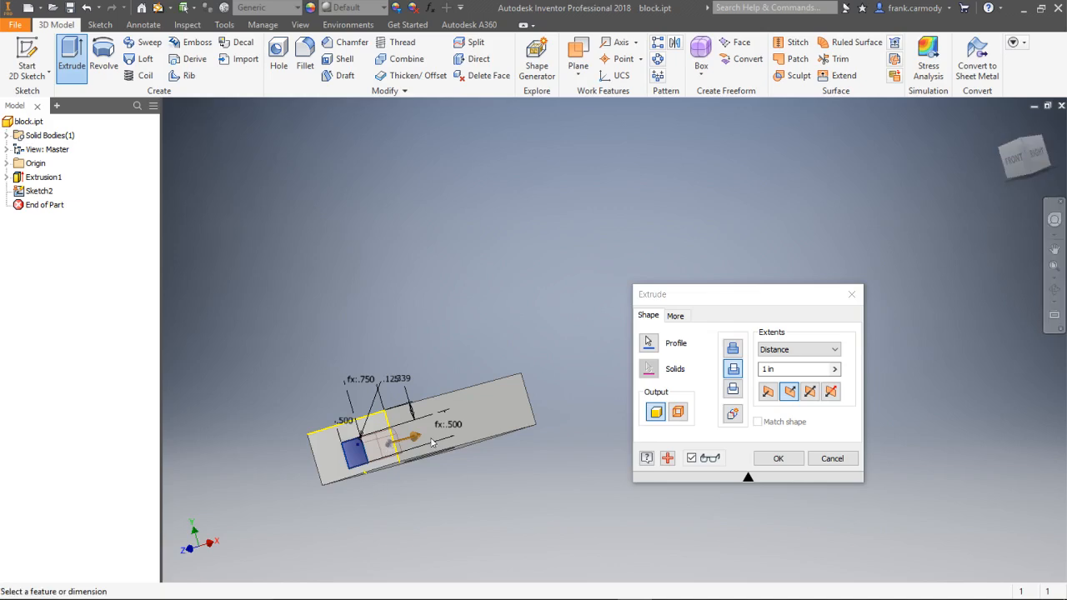
# - Try the Intersect operation on the extrusion and switch back to Cut
pyautogui.click(733, 390)
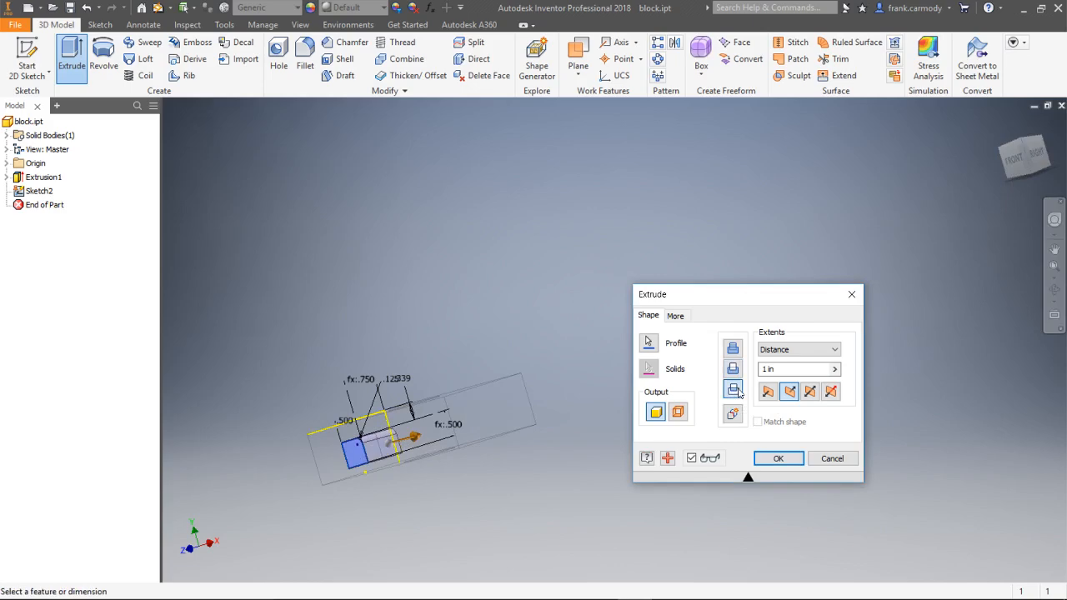
pyautogui.keyDown('shift'); pyautogui.moveTo(445, 401); pyautogui.dragTo(450, 508, button='middle'); pyautogui.keyUp('shift')
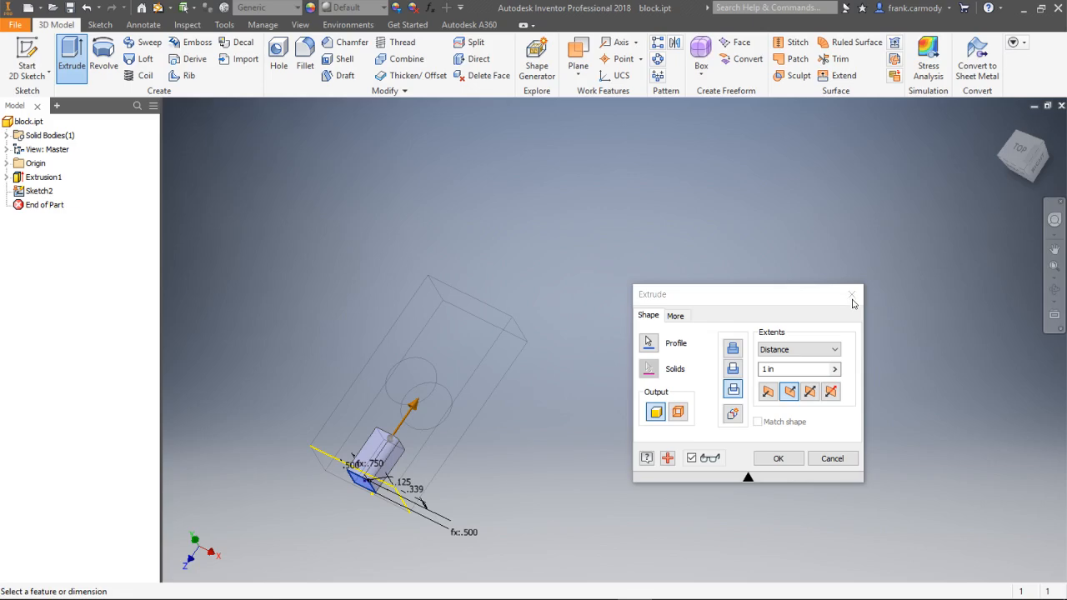
pyautogui.click(732, 368)
# - Set the cut's extent to To Next and apply the extrusion
pyautogui.click(834, 369)
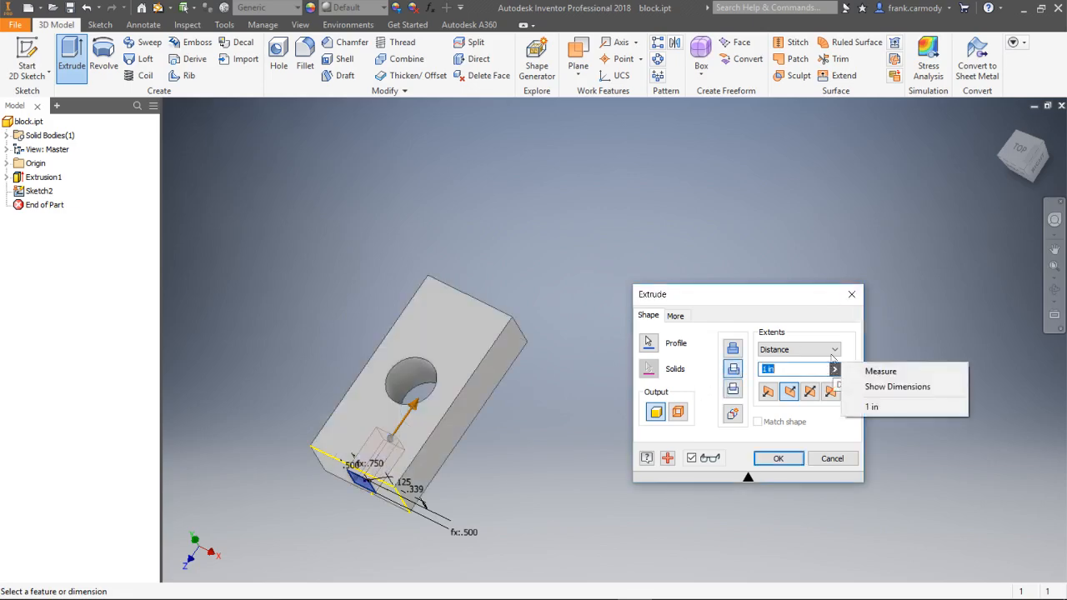
pyautogui.click(796, 350)
pyautogui.click(796, 349)
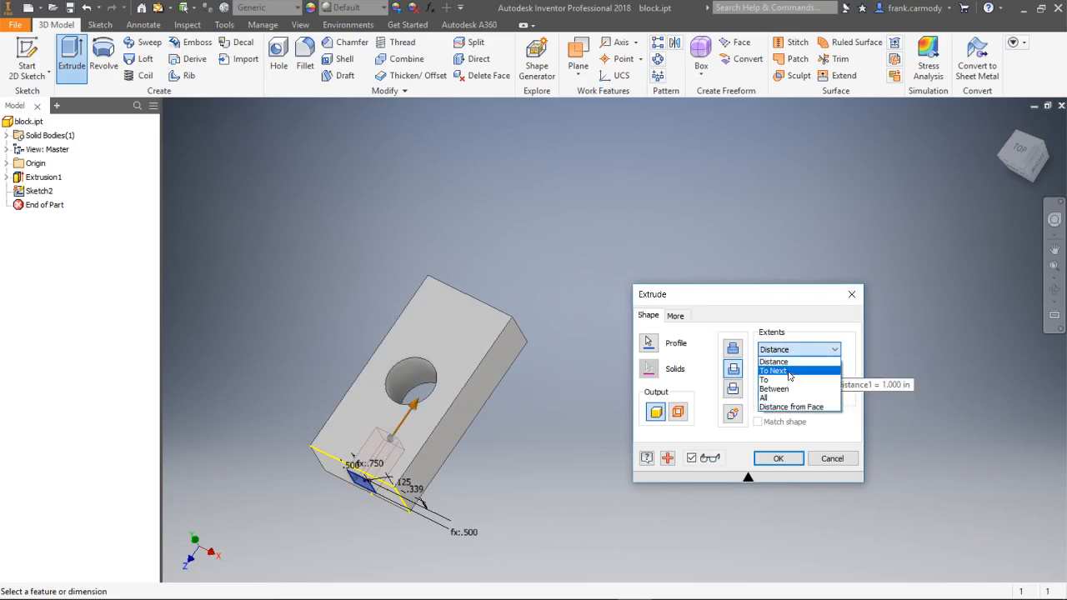
pyautogui.click(788, 370)
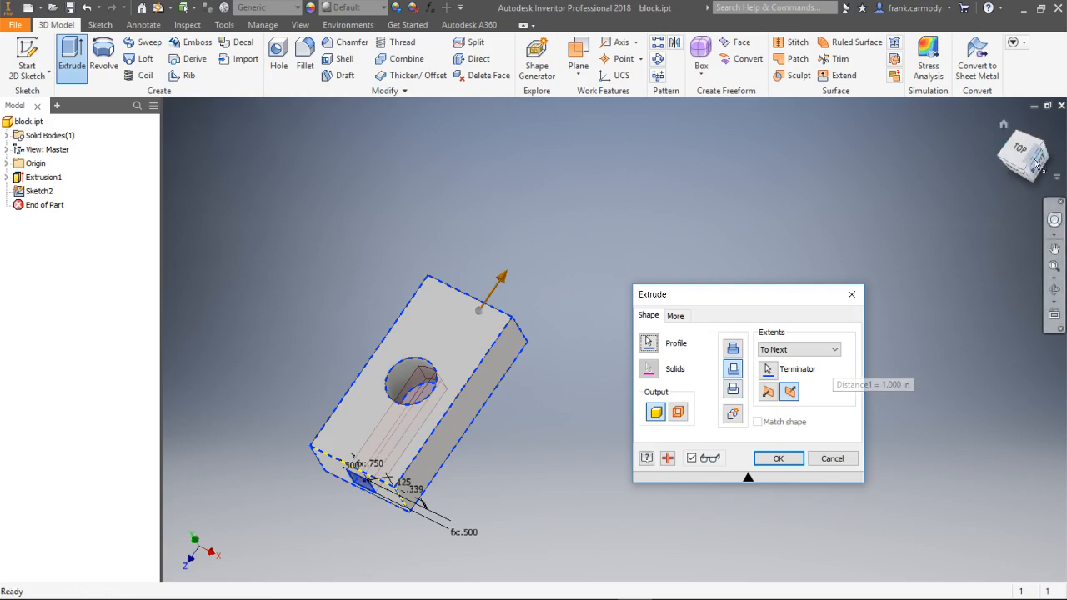
pyautogui.moveTo(1014, 164)
pyautogui.mouseDown()
pyautogui.moveTo(1018, 178)
pyautogui.moveTo(1024, 145)
pyautogui.moveTo(1028, 159)
pyautogui.mouseUp()
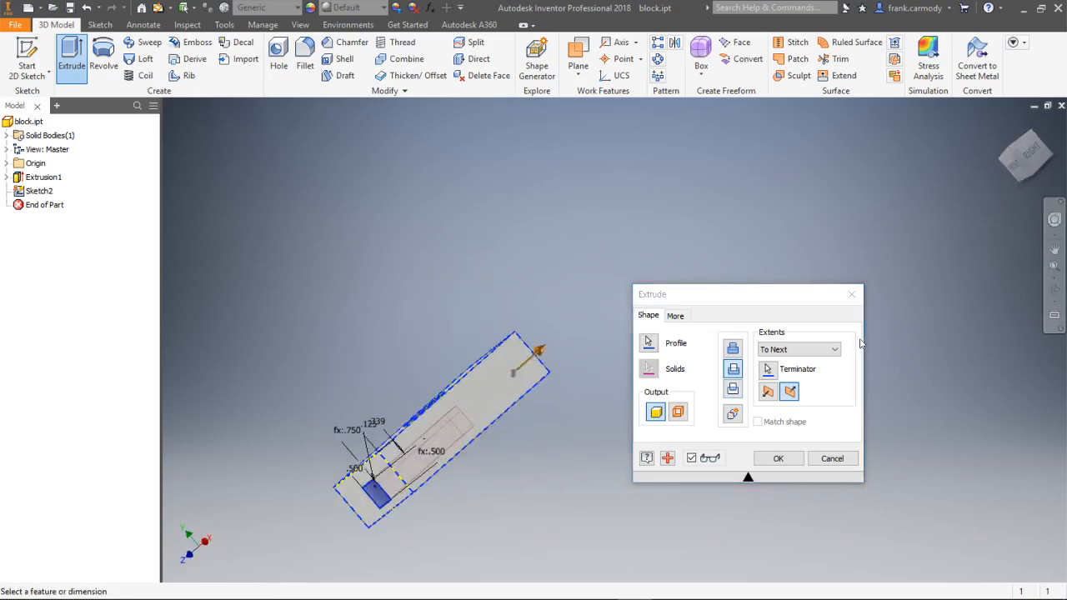
pyautogui.click(776, 457)
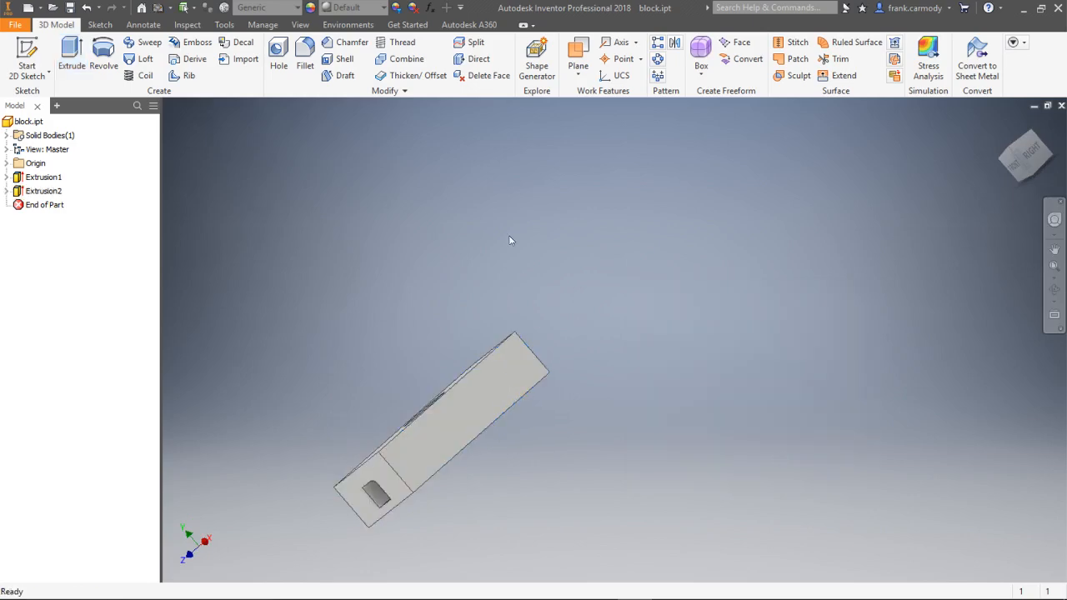
pyautogui.scroll(1, 540, 239)
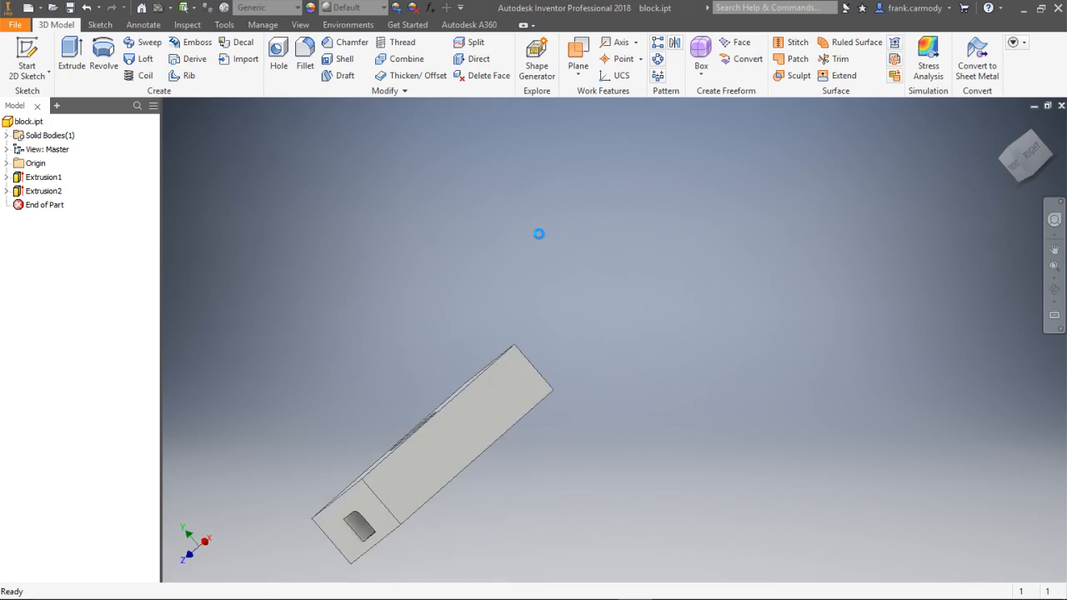
pyautogui.click(1034, 167)
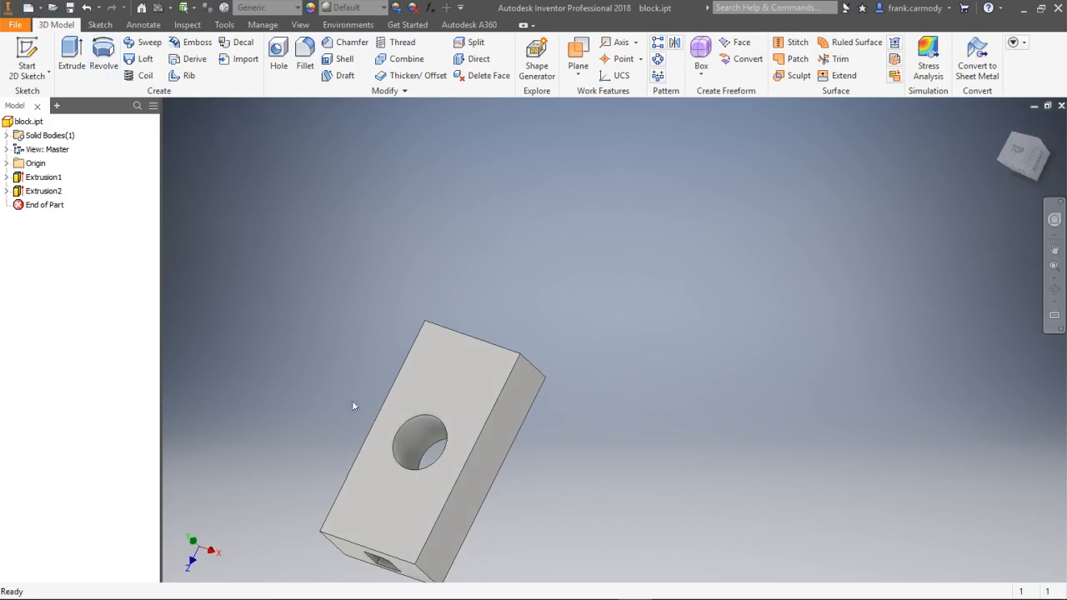
# - Create a new part file and save it in the Project folder as peg
pyautogui.click(39, 12)
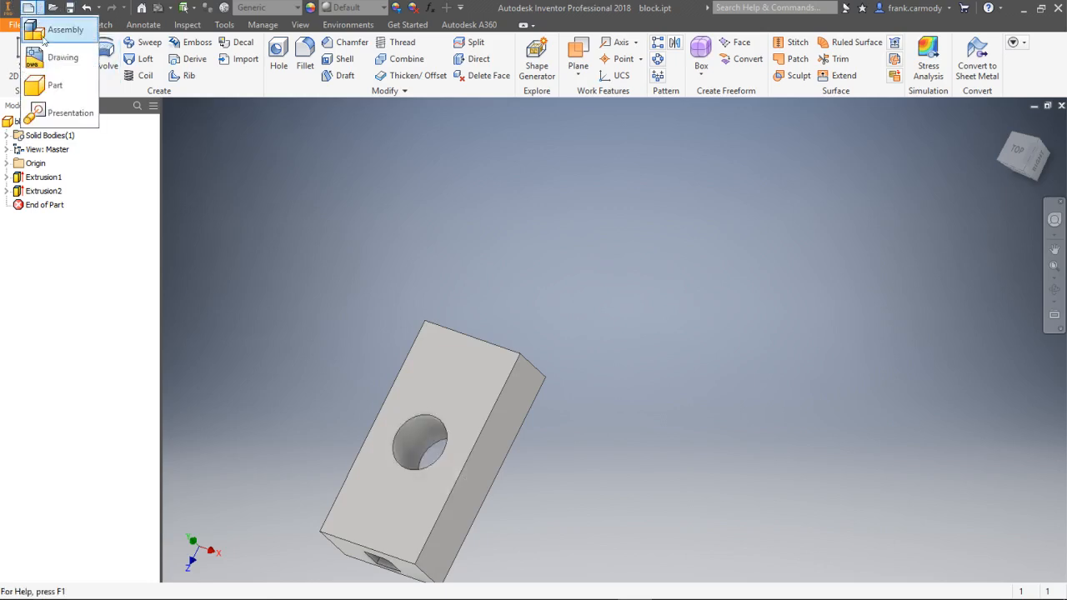
pyautogui.click(55, 83)
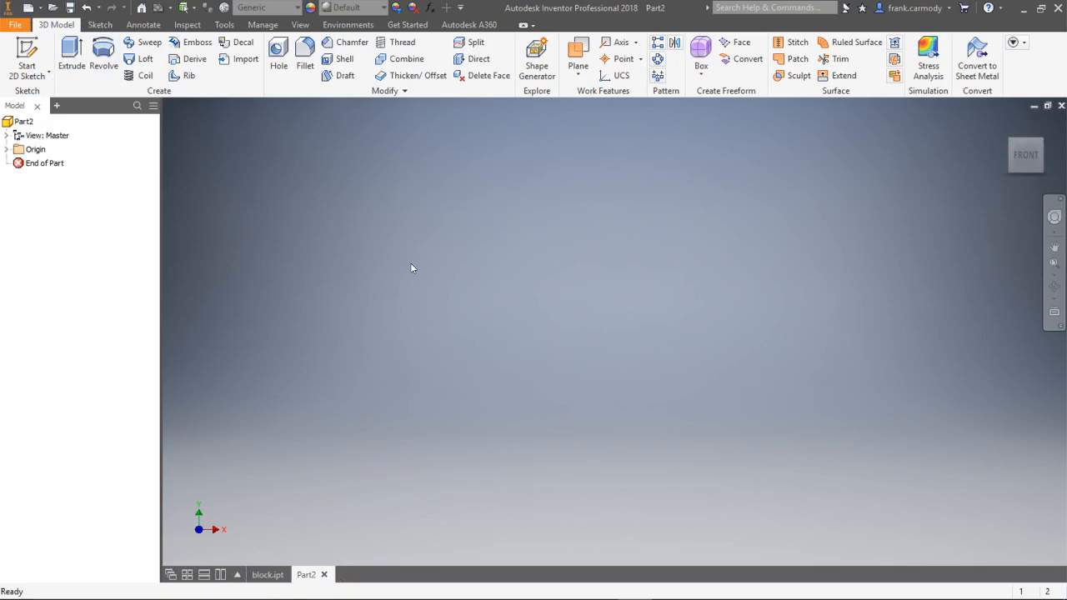
pyautogui.click(15, 24)
pyautogui.click(66, 166)
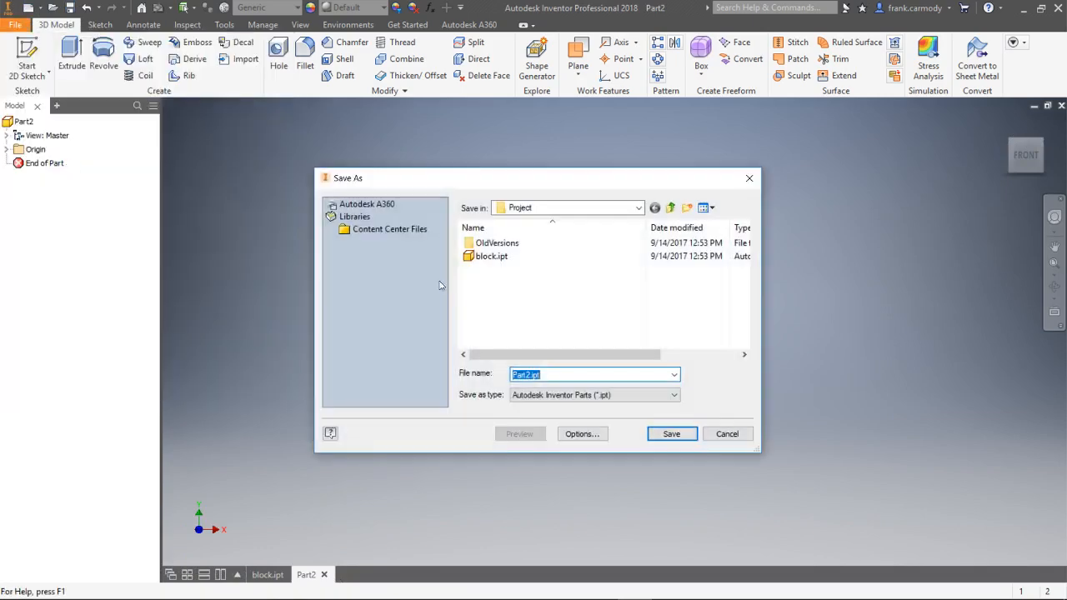
pyautogui.click(534, 374)
pyautogui.moveTo(530, 374); pyautogui.dragTo(433, 362)
pyautogui.write('peg')
pyautogui.click(664, 434)
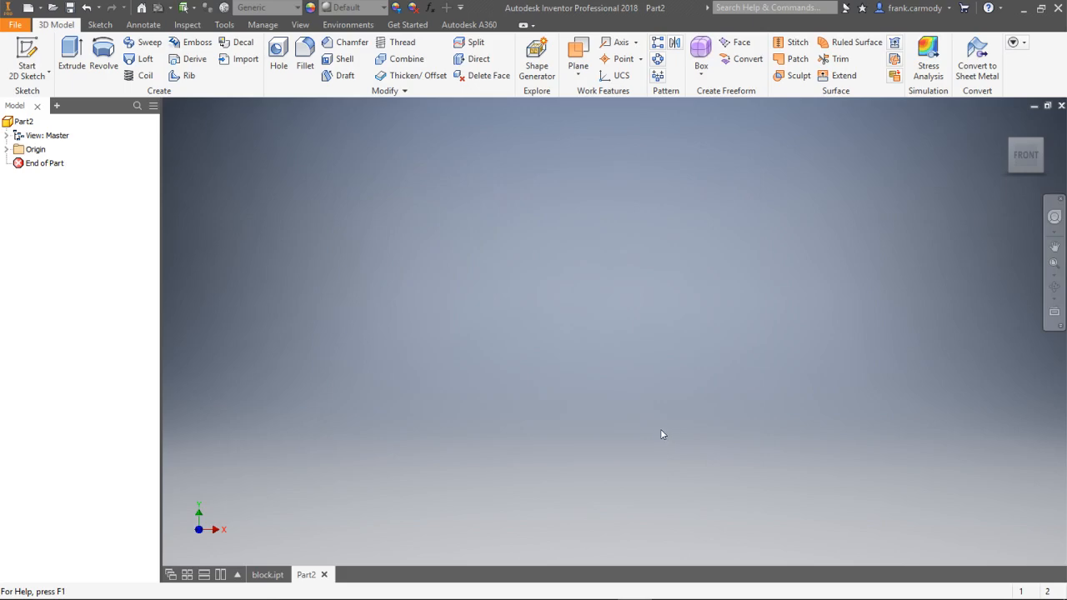
# - Start a 2D sketch on the horizontal XZ plane and draw a circle about 0.41 in in diameter near the origin
pyautogui.click(30, 55)
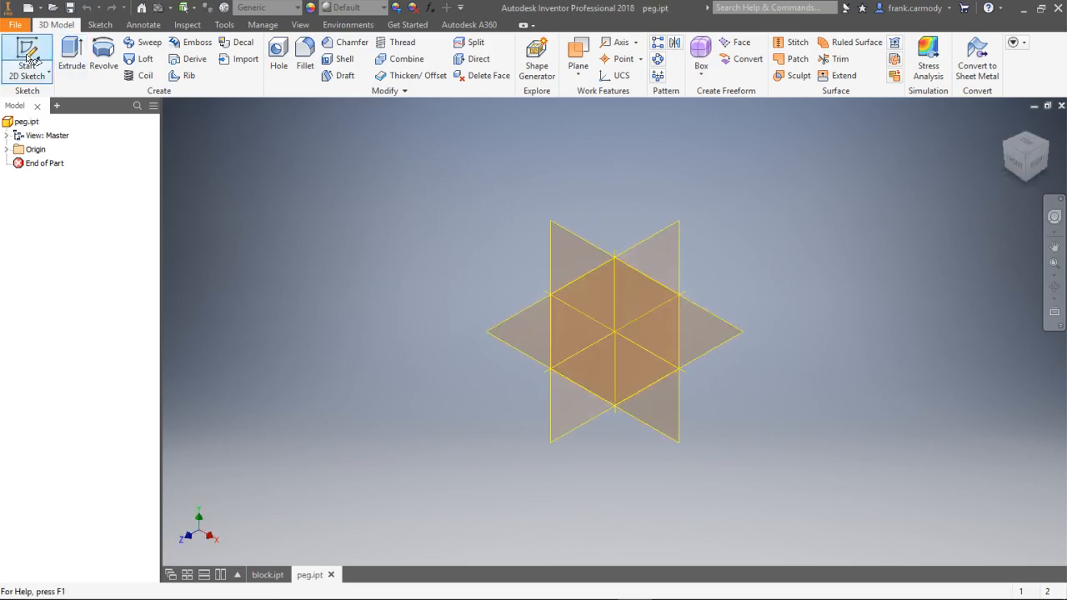
pyautogui.click(567, 385)
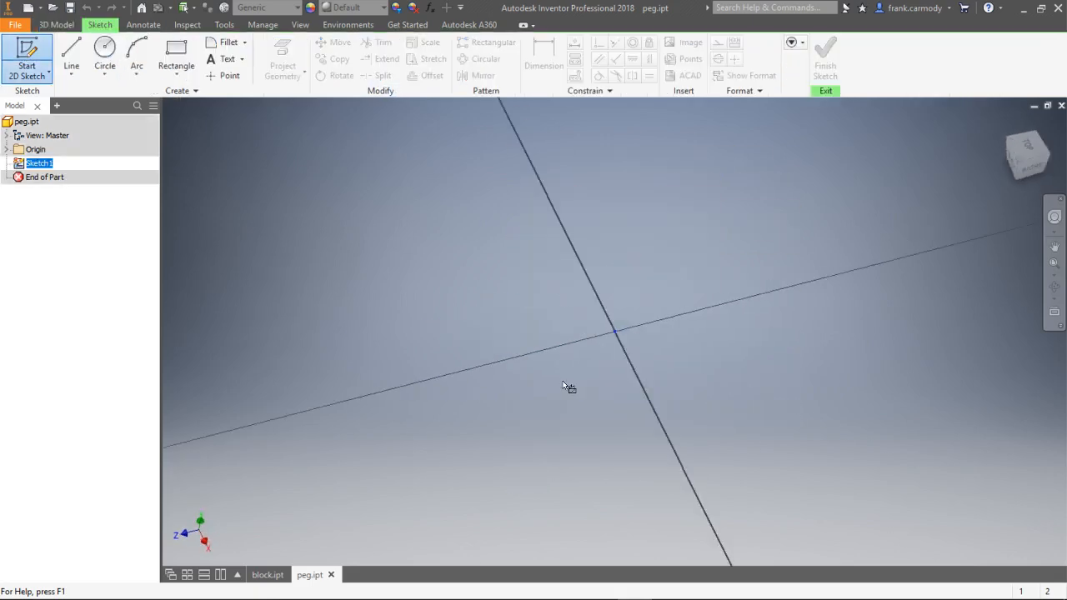
pyautogui.click(104, 58)
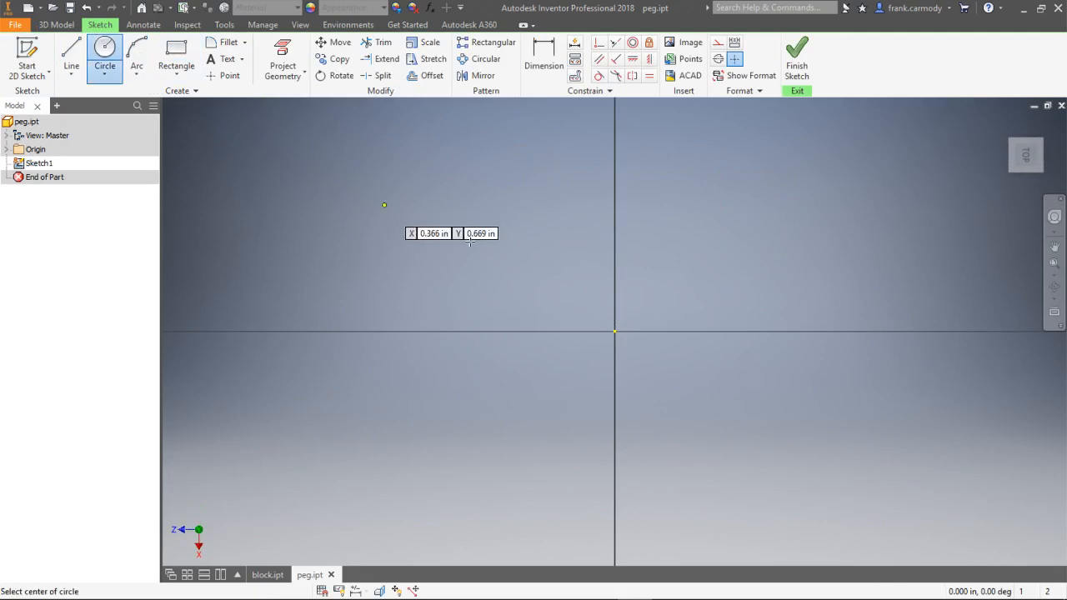
pyautogui.click(564, 296)
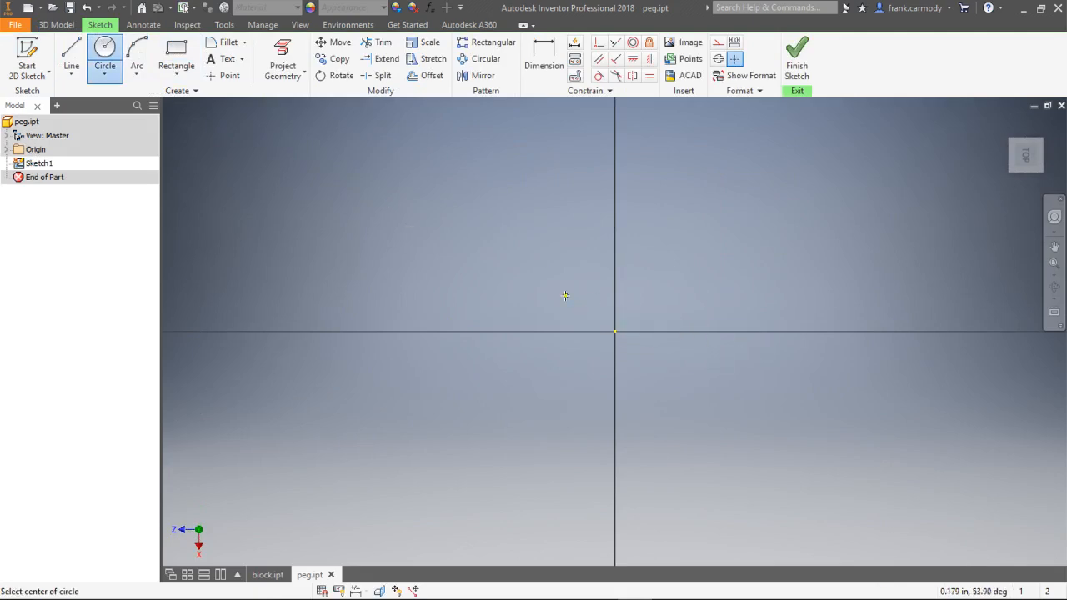
pyautogui.click(621, 335)
pyautogui.rightClick(714, 298)
pyautogui.click(763, 298)
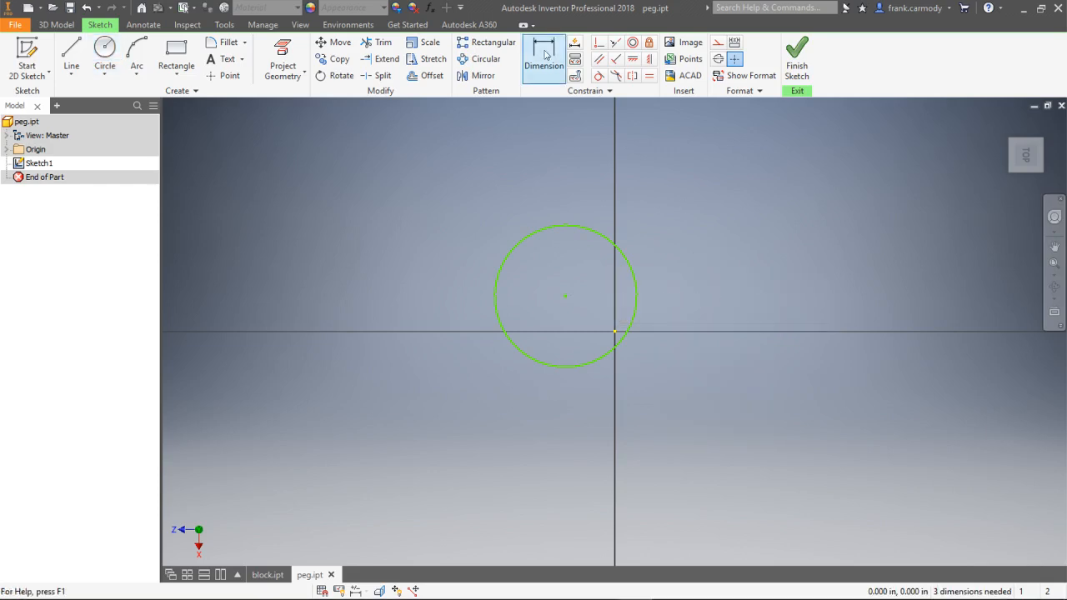
# - Dimension the circle's diameter as 1 in and finish the sketch
pyautogui.click(544, 56)
pyautogui.click(611, 244)
pyautogui.click(685, 218)
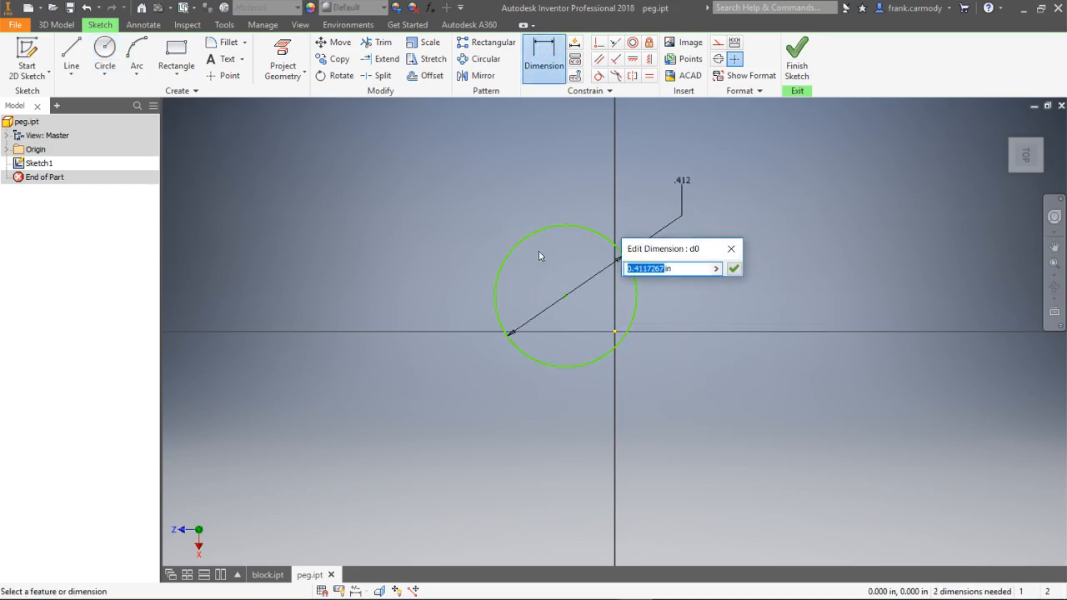
pyautogui.press('BackSpace')
pyautogui.write('1')
pyautogui.press('Return')
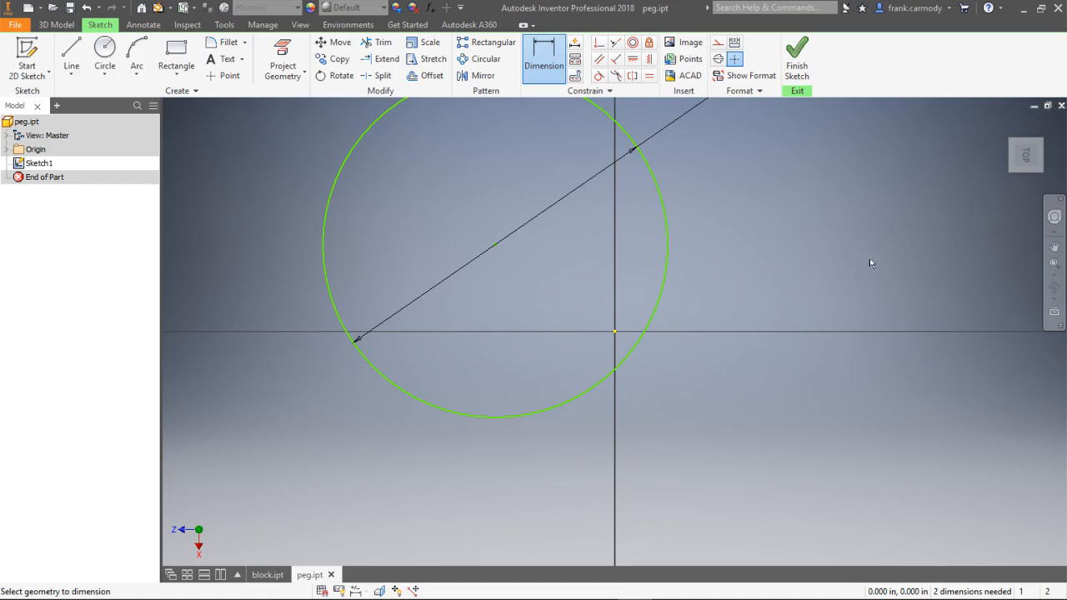
pyautogui.scroll(-3, 871, 265)
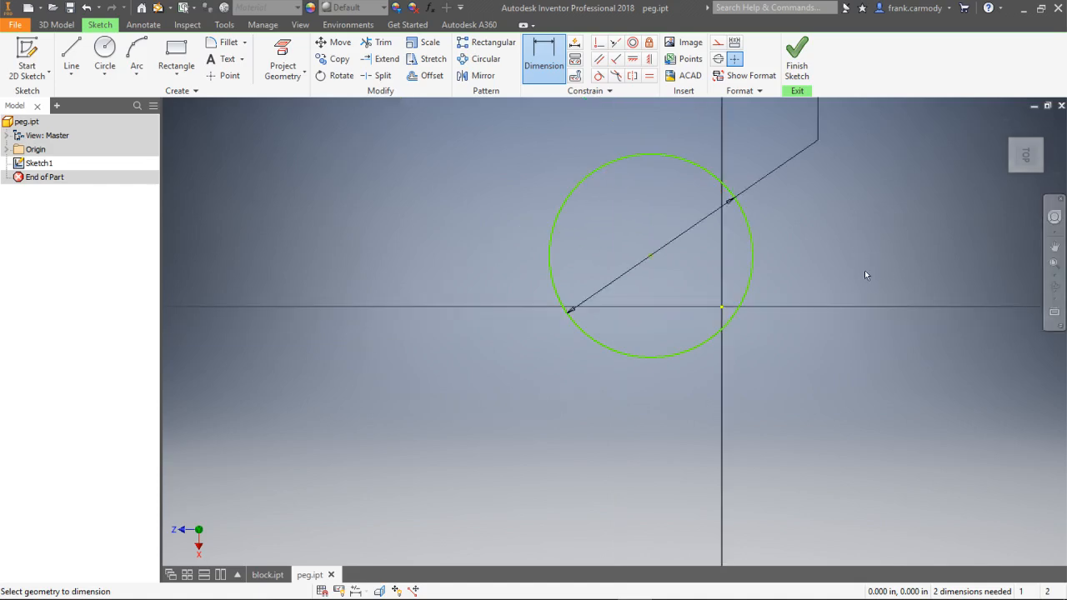
pyautogui.click(805, 65)
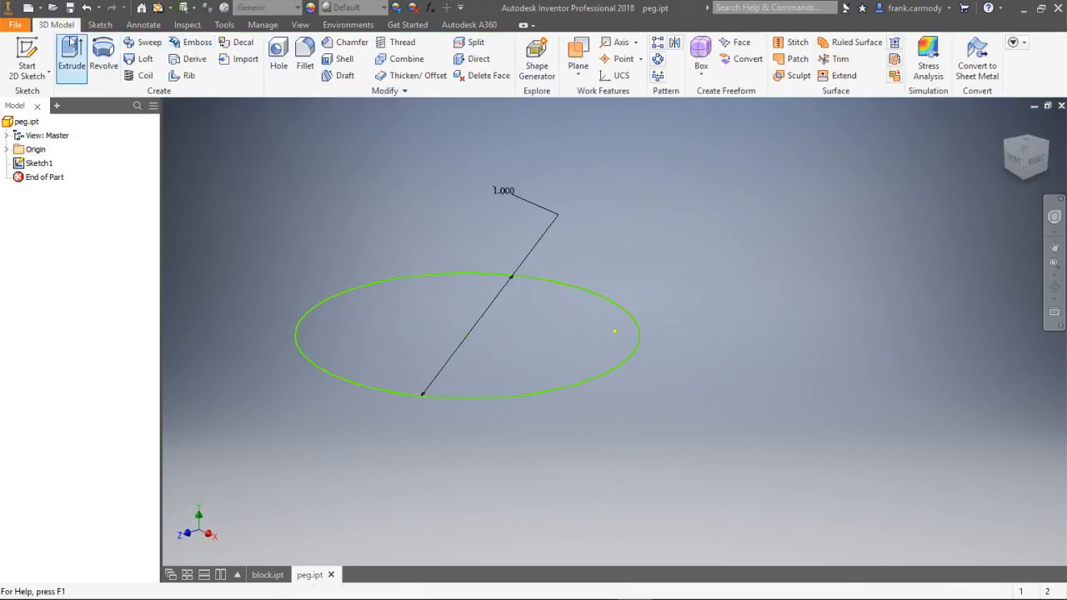
# - Extrude the circle 4 in as a solid cylinder and inspect the whole peg at an angle
pyautogui.click(72, 46)
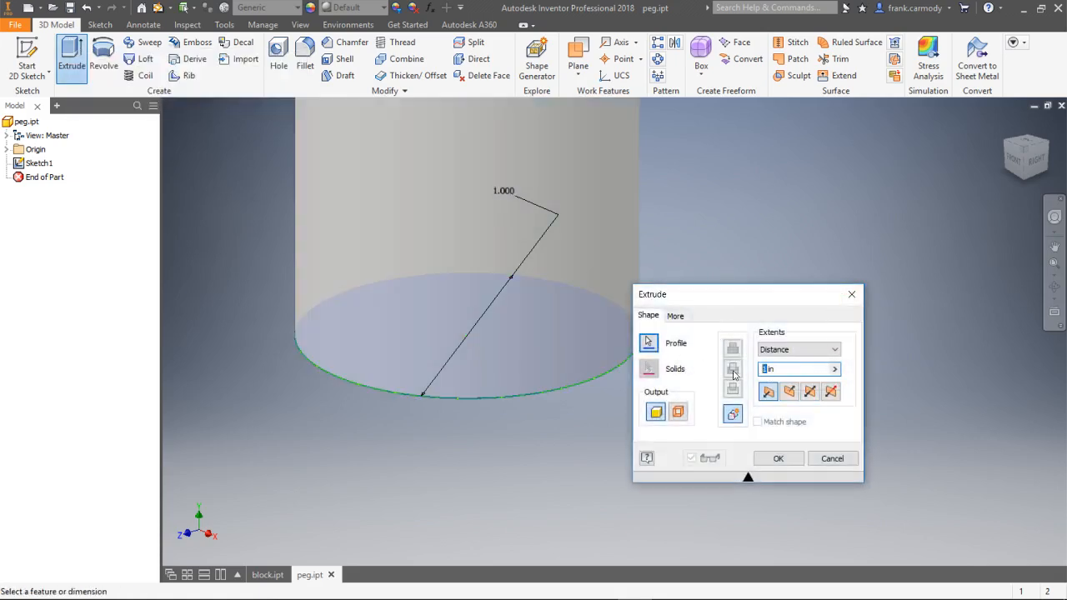
pyautogui.click(769, 456)
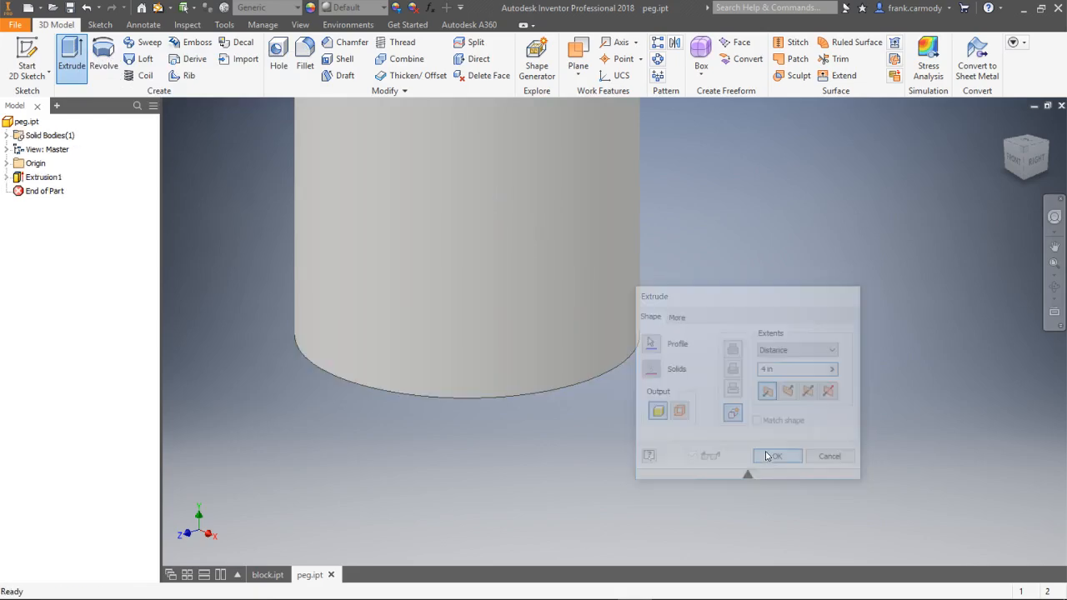
pyautogui.scroll(-6, 822, 259)
pyautogui.scroll(3, 821, 264)
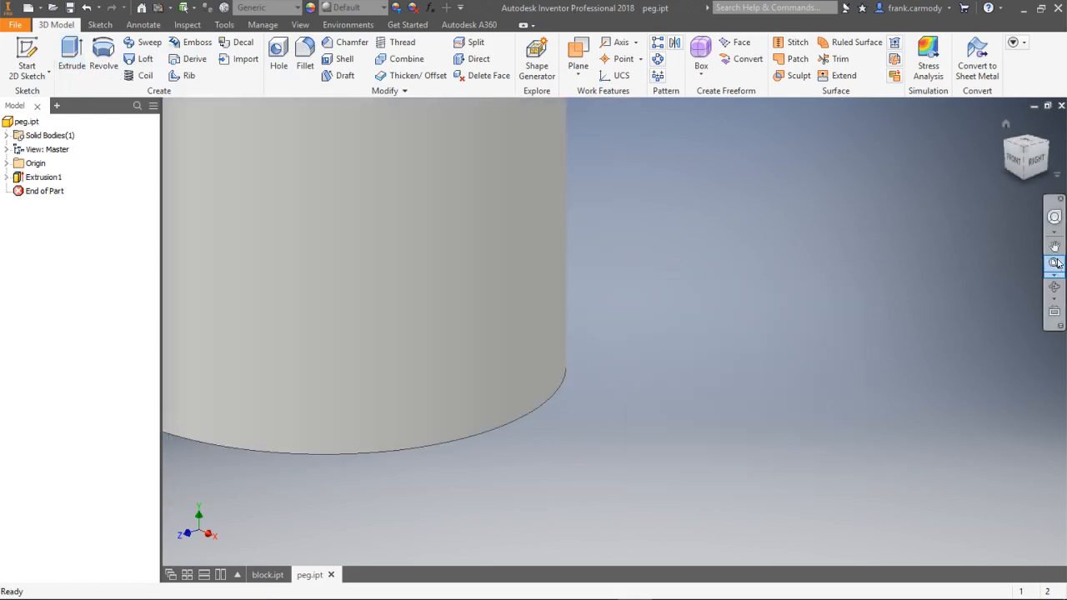
pyautogui.scroll(4, 907, 269)
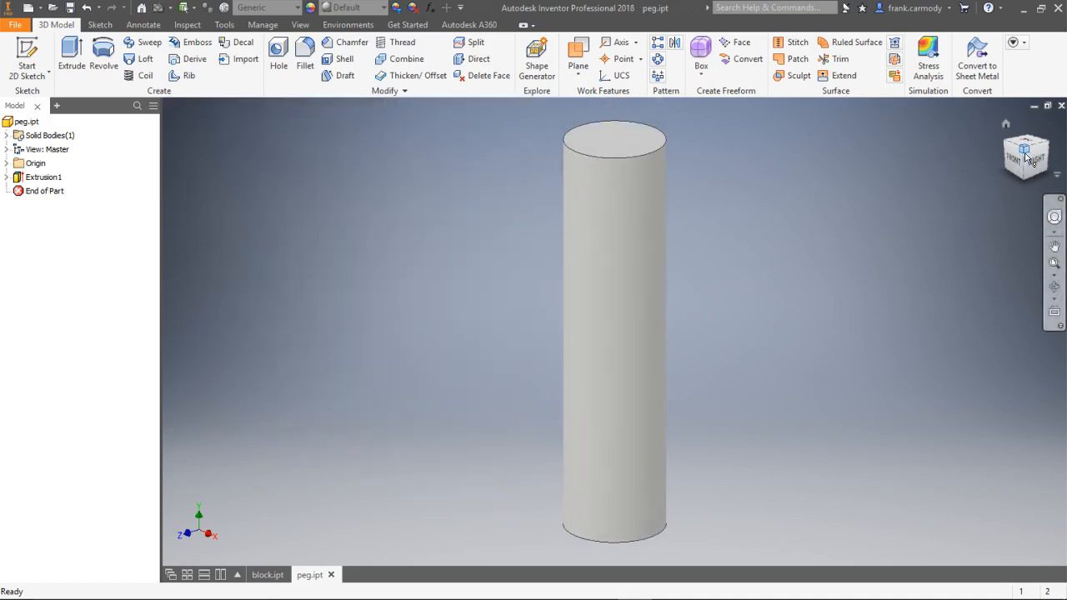
pyautogui.moveTo(1028, 156); pyautogui.dragTo(1015, 170)
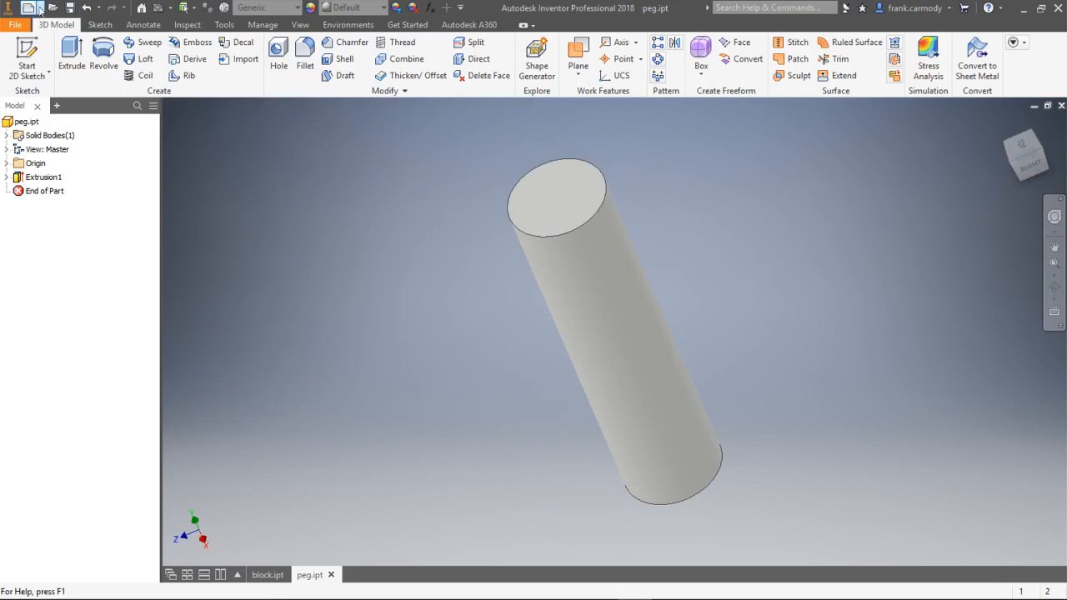
# - Create a new assembly and place block.ipt from the Project folder as its first component
pyautogui.click(39, 8)
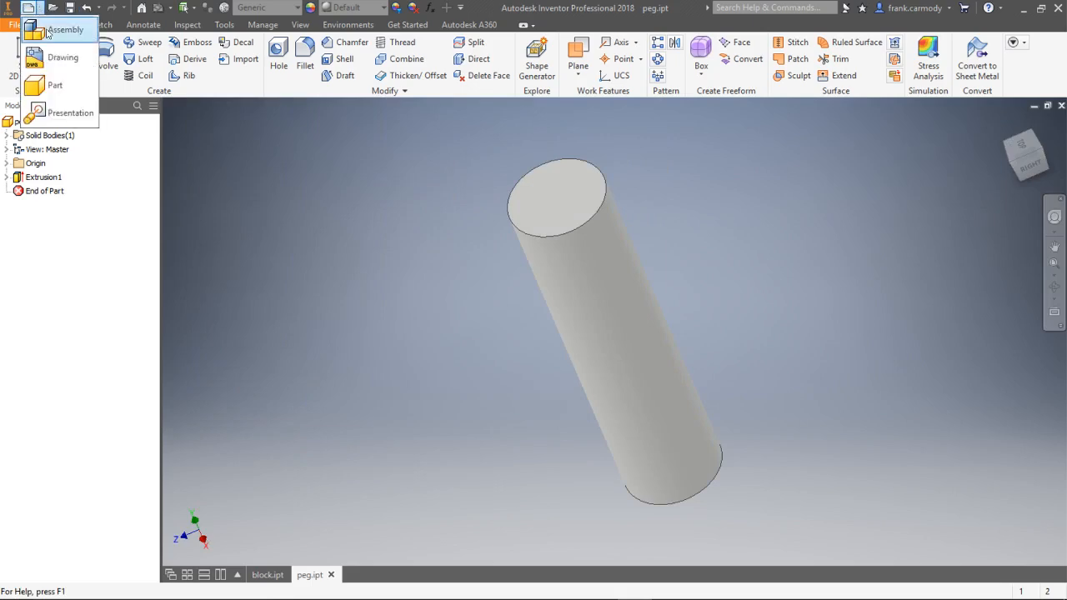
pyautogui.click(47, 32)
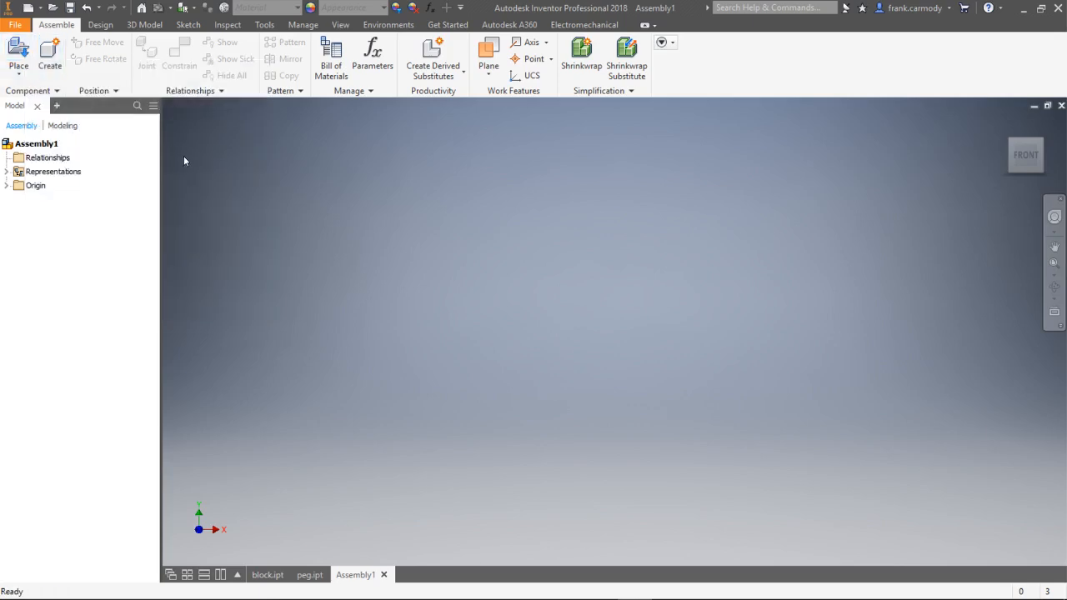
pyautogui.click(18, 51)
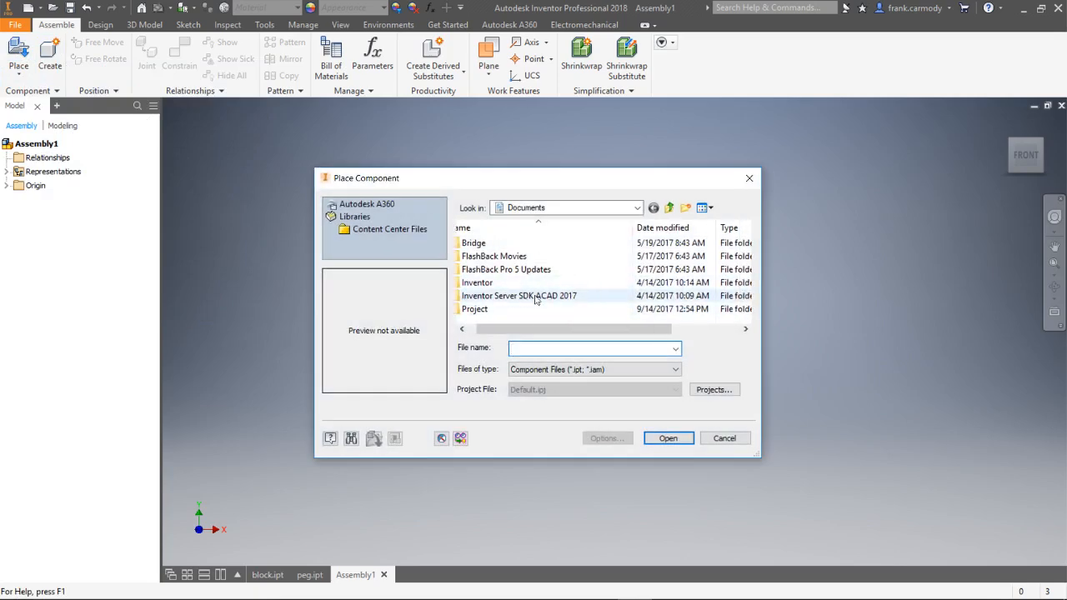
pyautogui.doubleClick(487, 310)
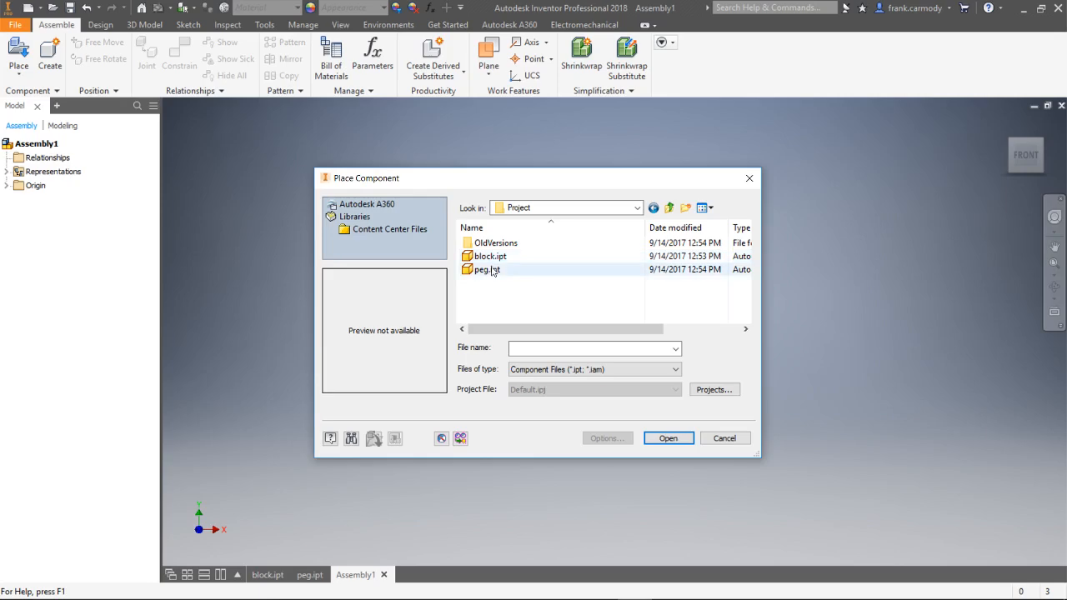
pyautogui.doubleClick(490, 256)
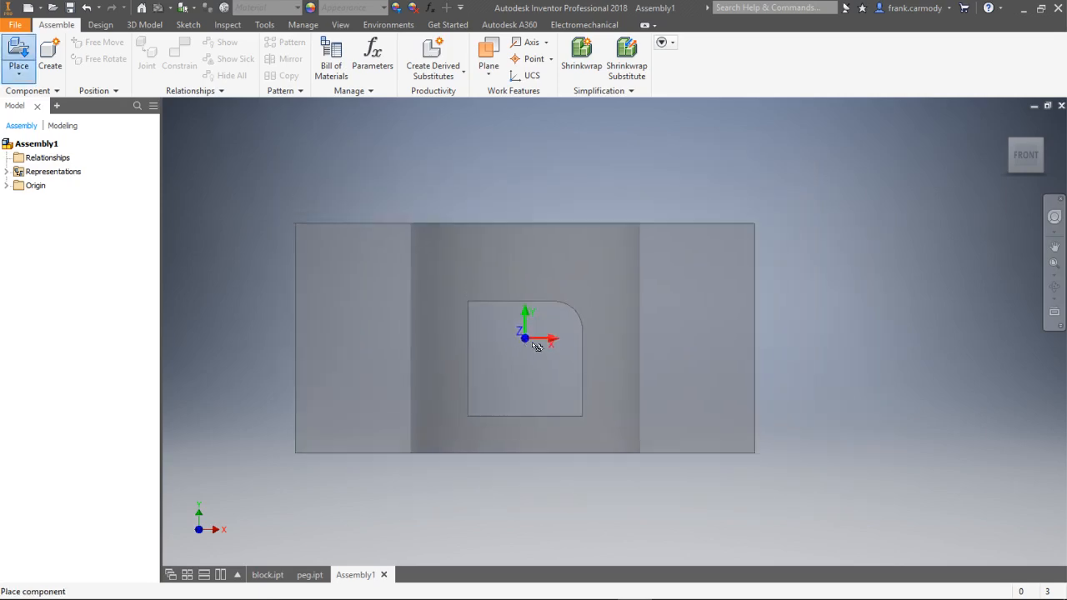
pyautogui.click(467, 364)
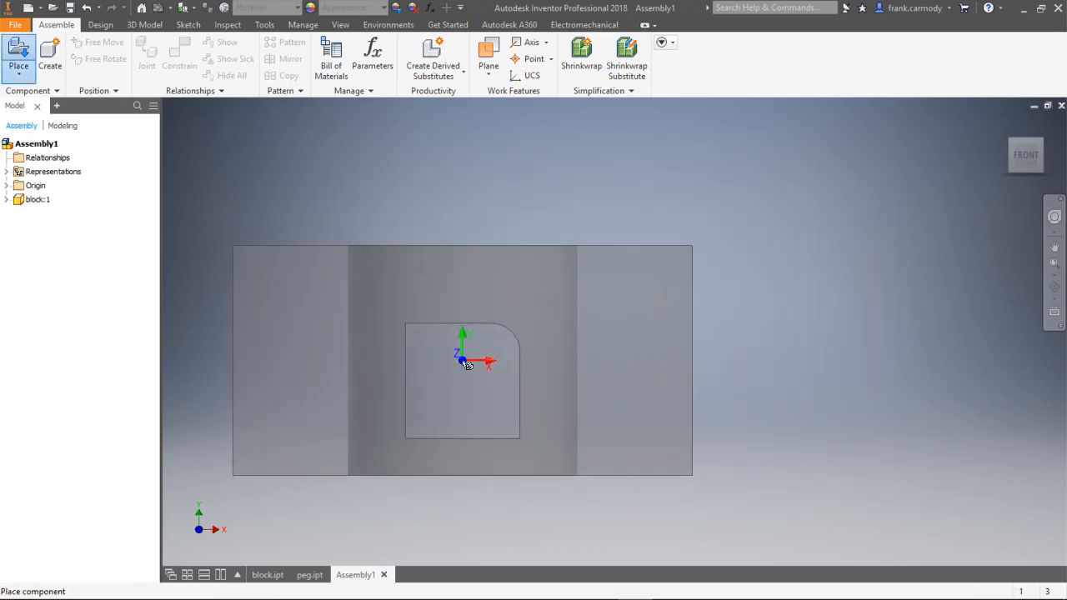
pyautogui.press('Escape')
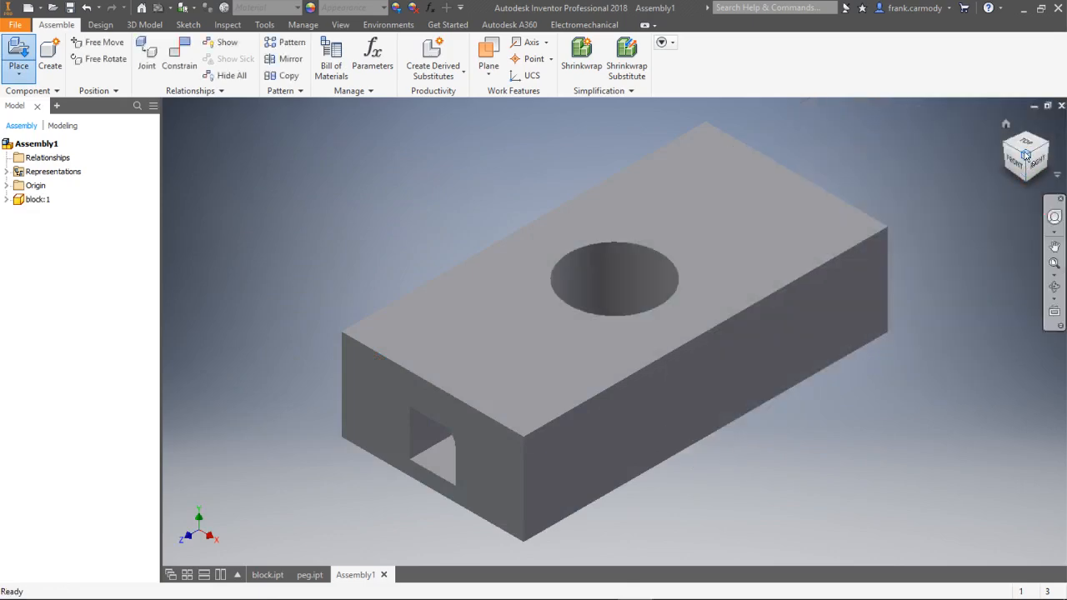
# - Place two more copies of the block, one on each side of the first, and end the placement
pyautogui.moveTo(1027, 156); pyautogui.dragTo(1021, 192)
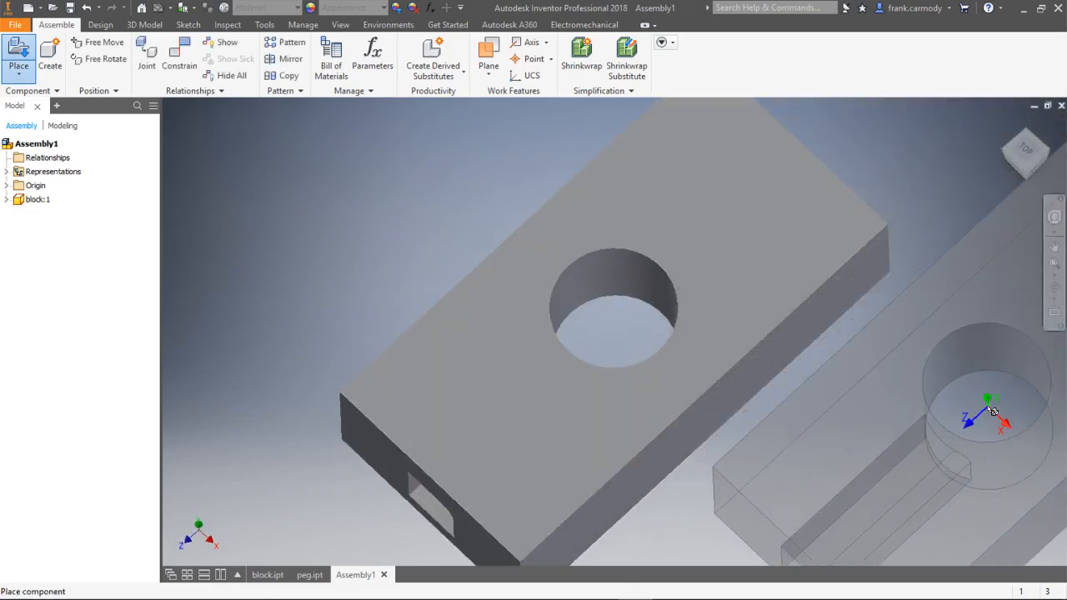
pyautogui.click(989, 409)
pyautogui.click(318, 206)
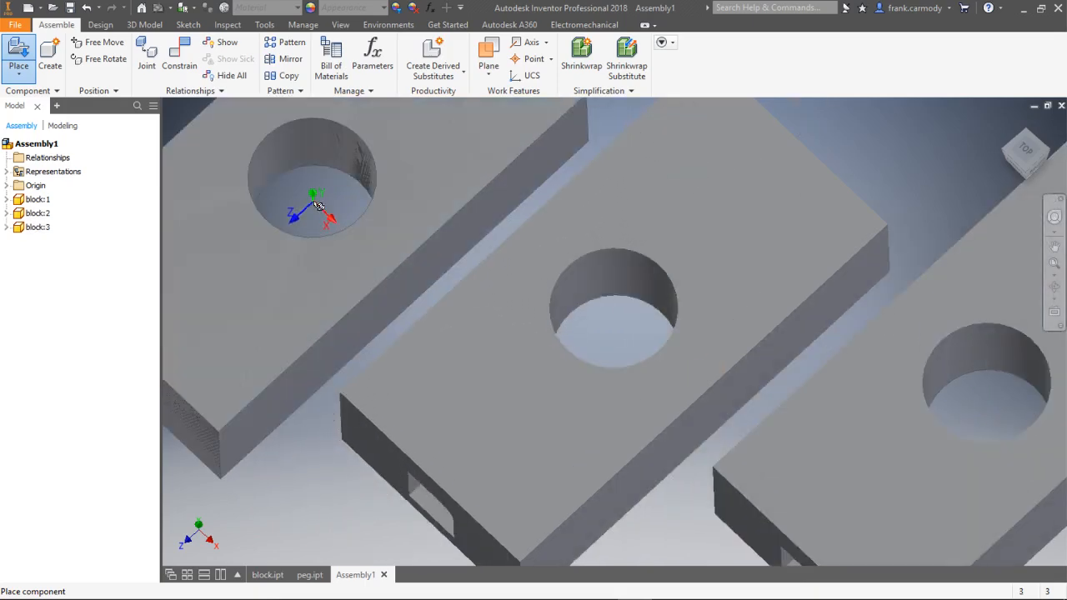
pyautogui.rightClick(317, 205)
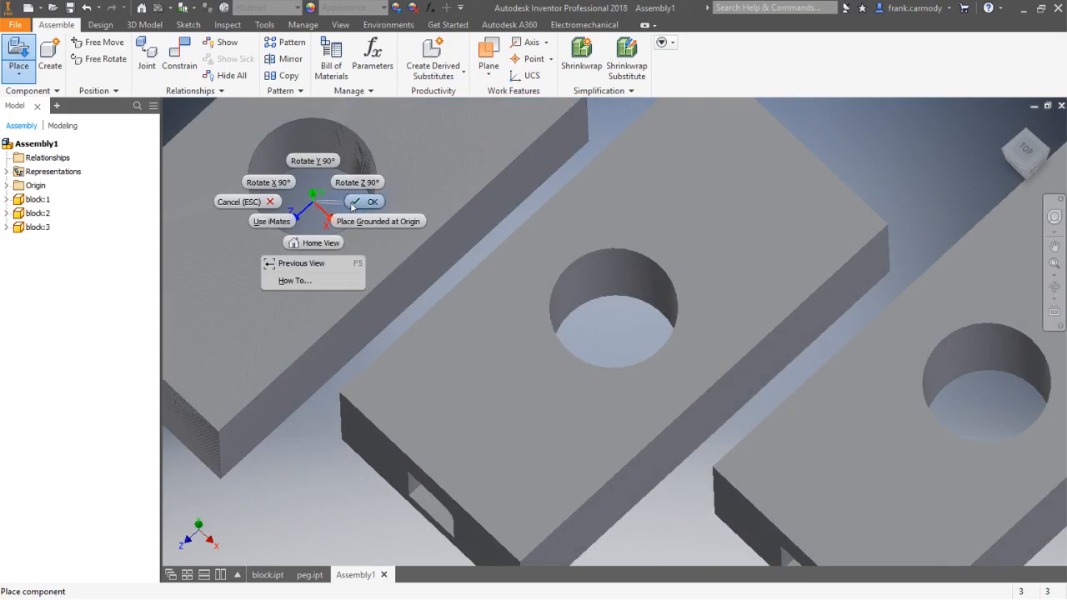
pyautogui.click(353, 207)
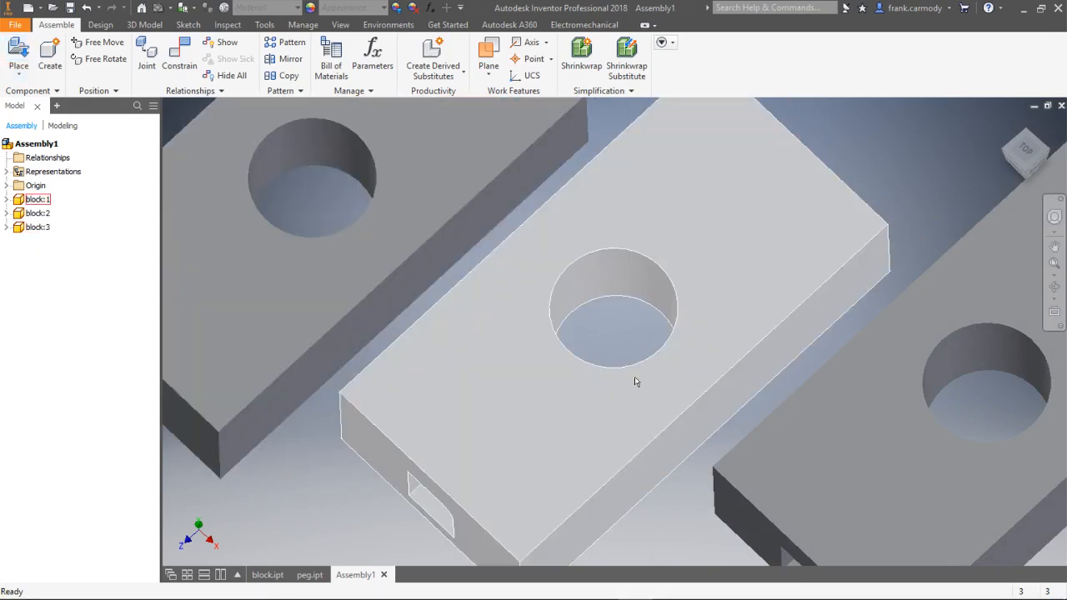
# - Shift the middle block slightly and look up its component options, such as Grounded
pyautogui.click(721, 304)
pyautogui.moveTo(722, 303)
pyautogui.mouseDown()
pyautogui.moveTo(758, 236)
pyautogui.moveTo(783, 291)
pyautogui.moveTo(752, 272)
pyautogui.moveTo(735, 290)
pyautogui.mouseUp()
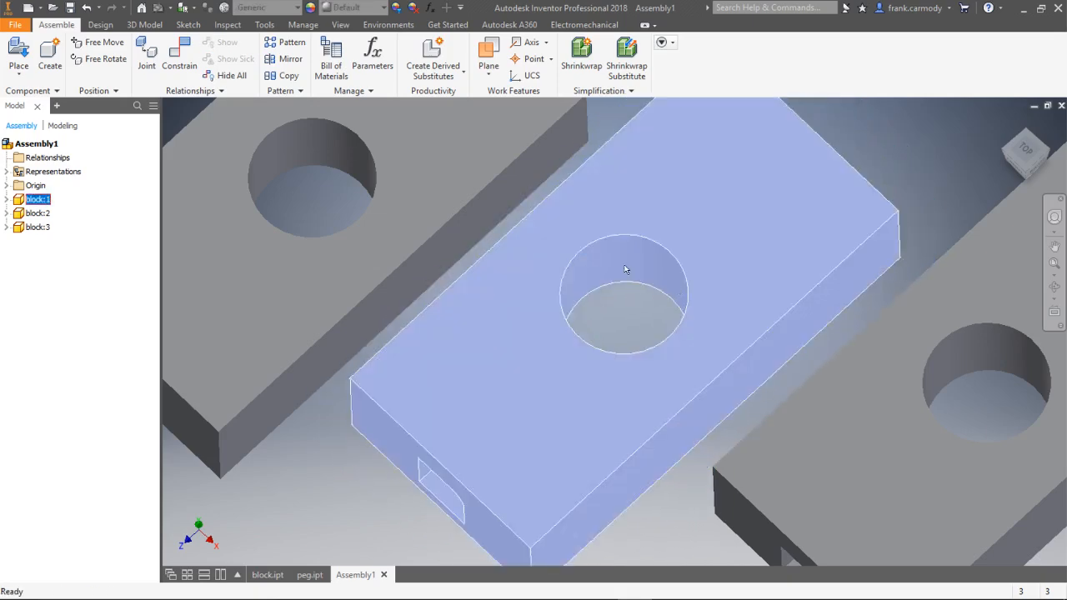
pyautogui.rightClick(28, 203)
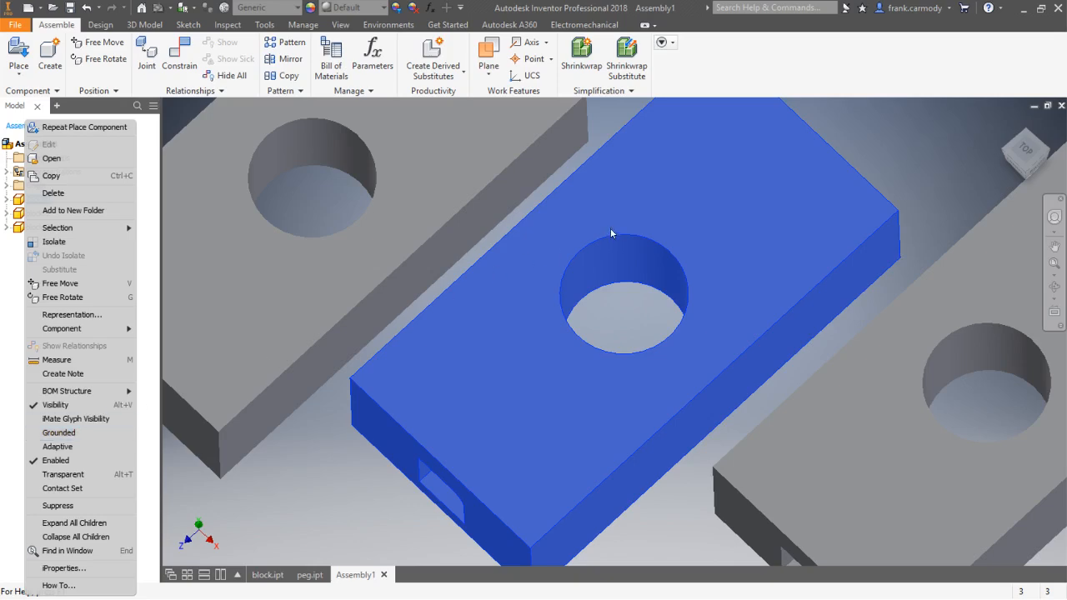
pyautogui.click(846, 145)
pyautogui.rightClick(796, 174)
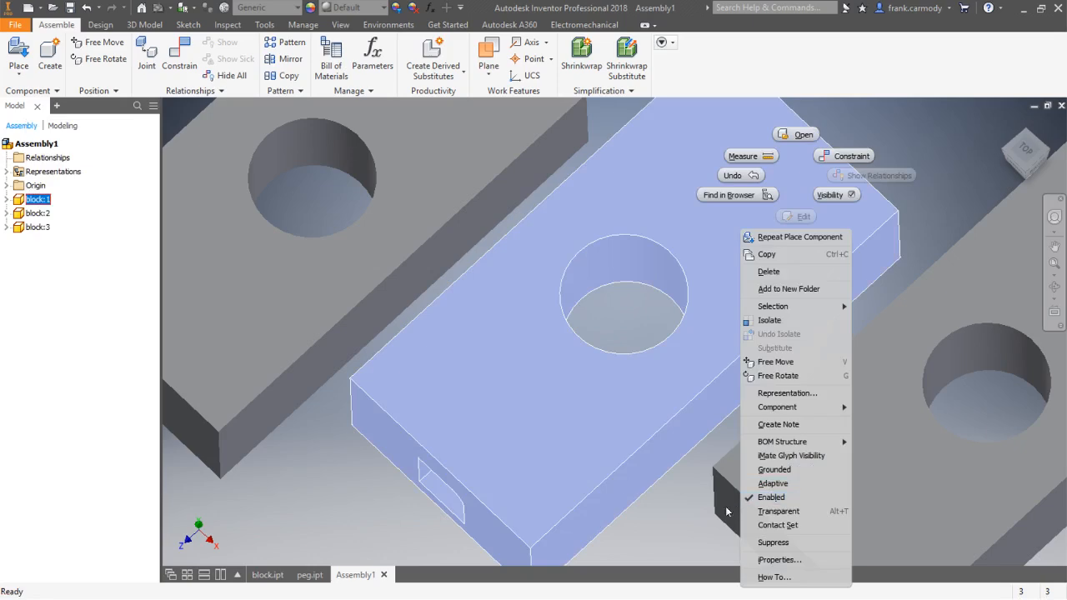
pyautogui.click(539, 356)
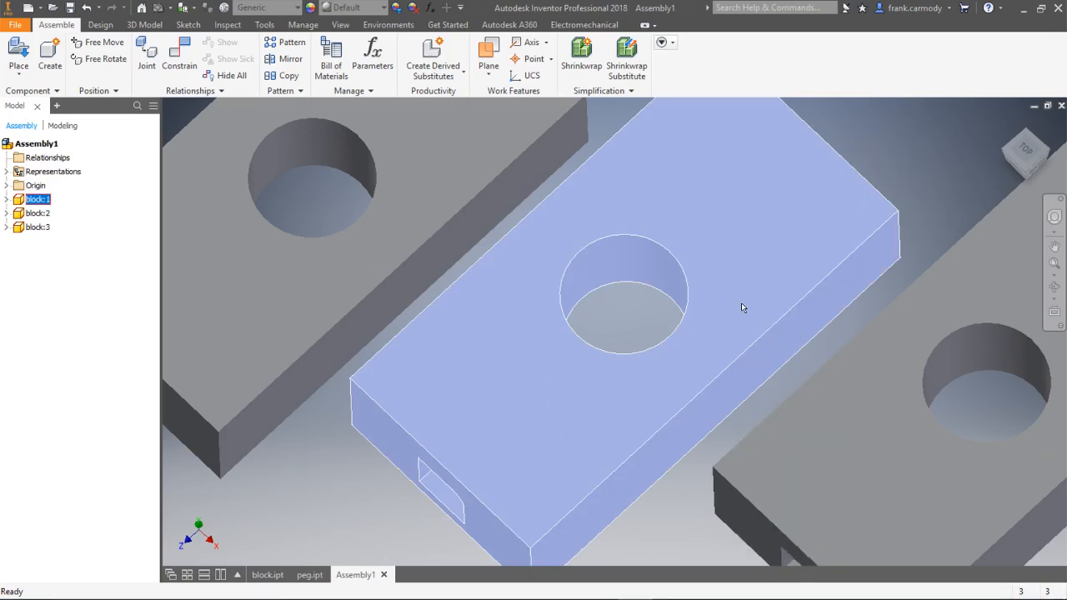
# - Delete the middle block and the block beside its hidden long side, keeping only the second placed copy
pyautogui.rightClick(741, 305)
pyautogui.click(735, 279)
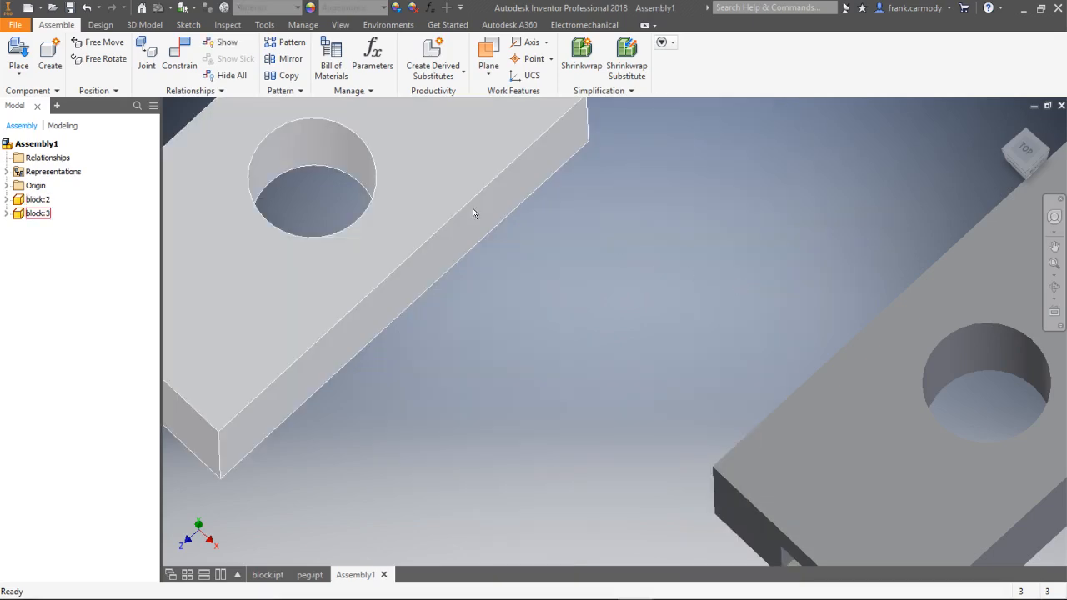
pyautogui.rightClick(473, 213)
pyautogui.click(467, 281)
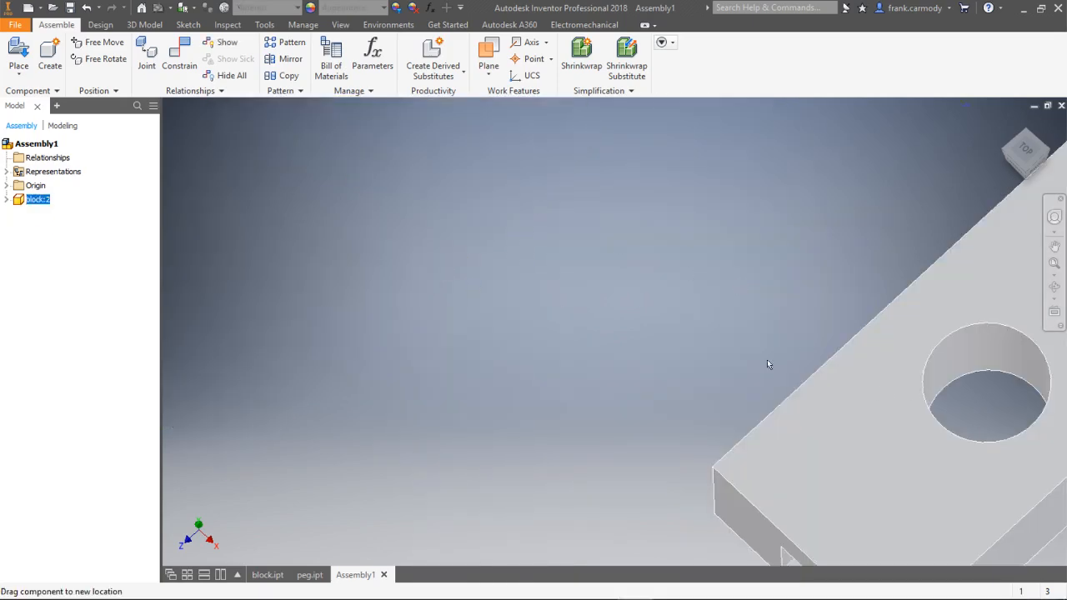
# - Move the remaining block to the middle of the view and place one copy of peg.ipt beside it
pyautogui.moveTo(767, 359); pyautogui.dragTo(459, 266)
pyautogui.click(917, 473)
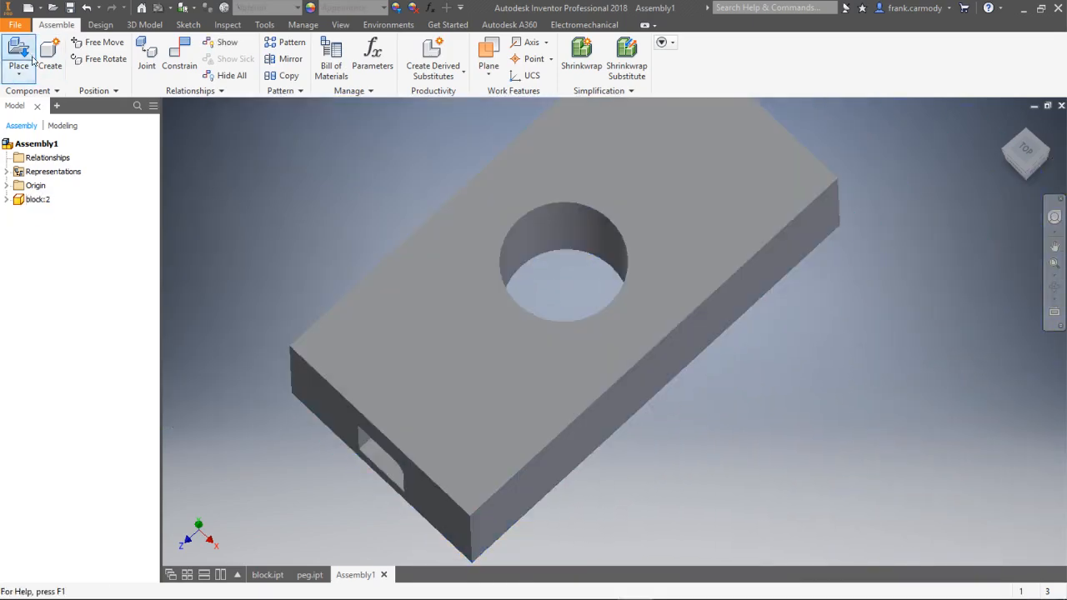
pyautogui.click(31, 58)
pyautogui.click(480, 271)
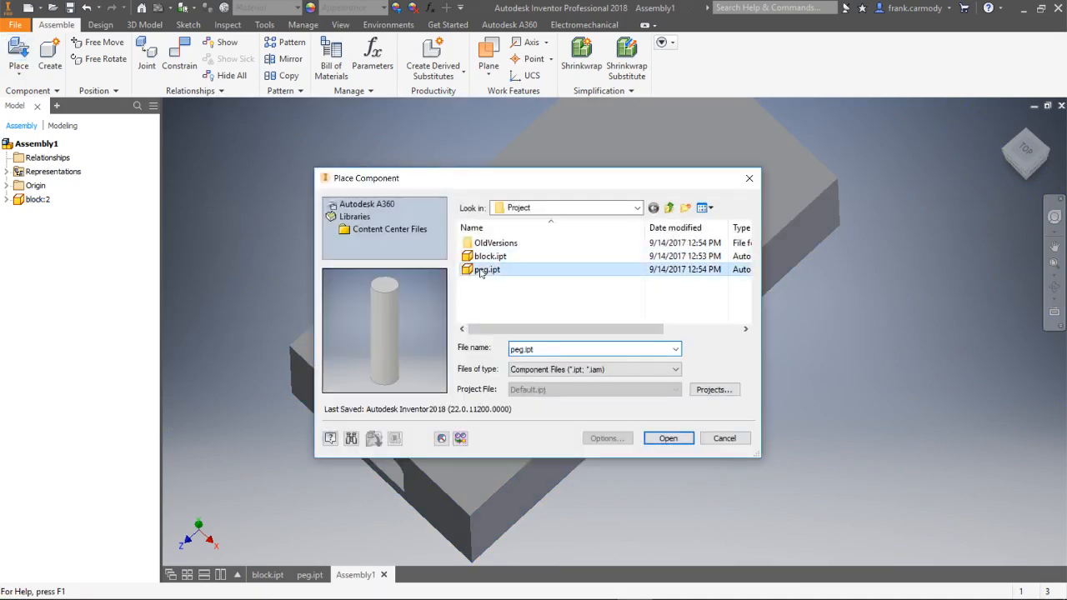
pyautogui.click(668, 437)
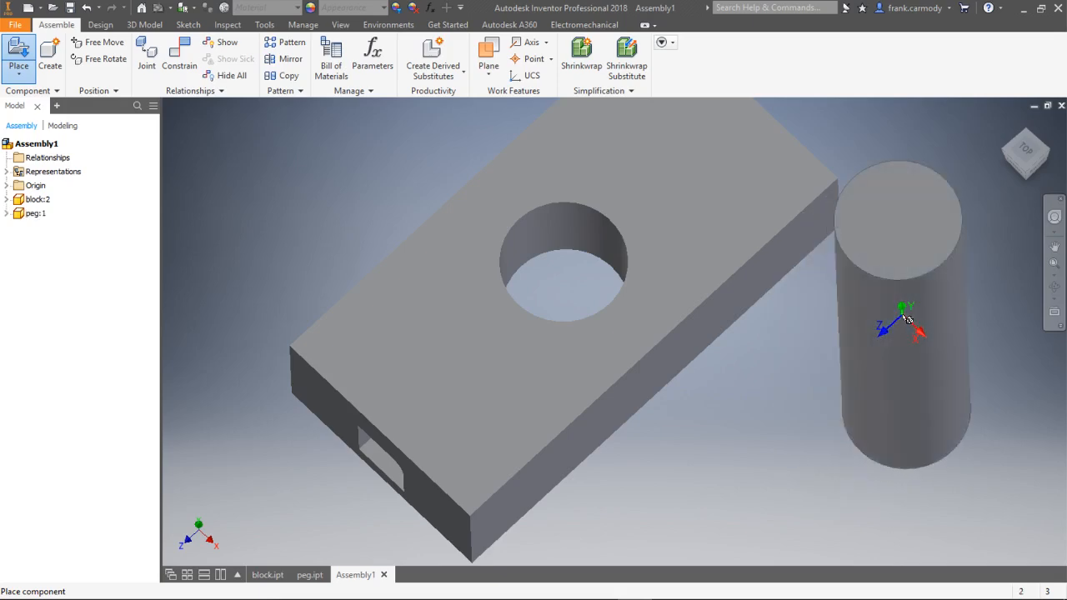
pyautogui.click(907, 319)
pyautogui.press('Escape')
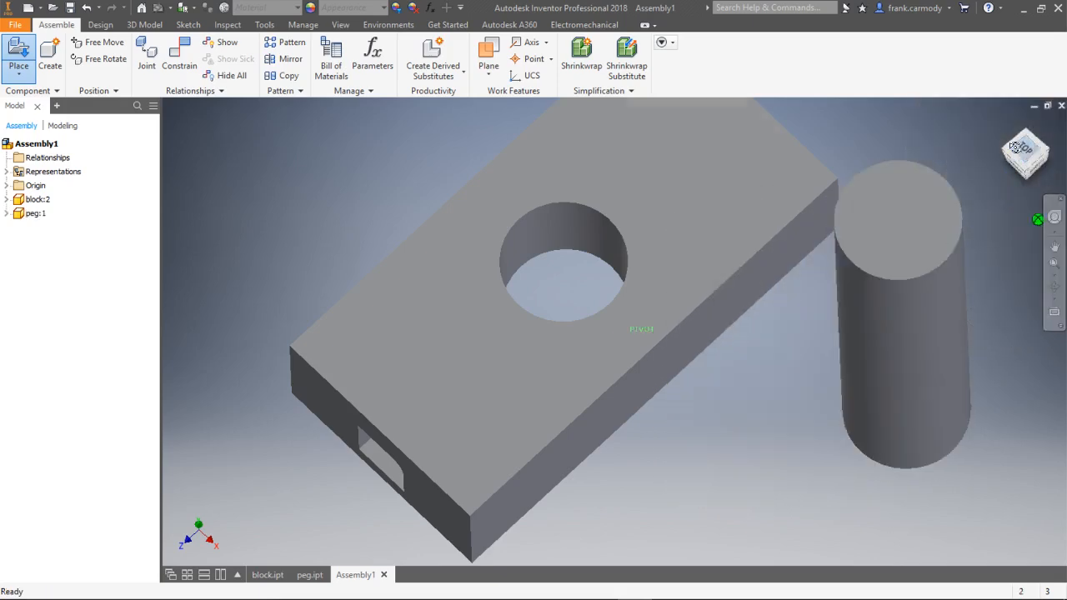
# - Move the peg freehand toward the block's round hole while viewing the parts from below
pyautogui.moveTo(1015, 147)
pyautogui.mouseDown()
pyautogui.moveTo(992, 125)
pyautogui.moveTo(959, 117)
pyautogui.moveTo(904, 155)
pyautogui.mouseUp()
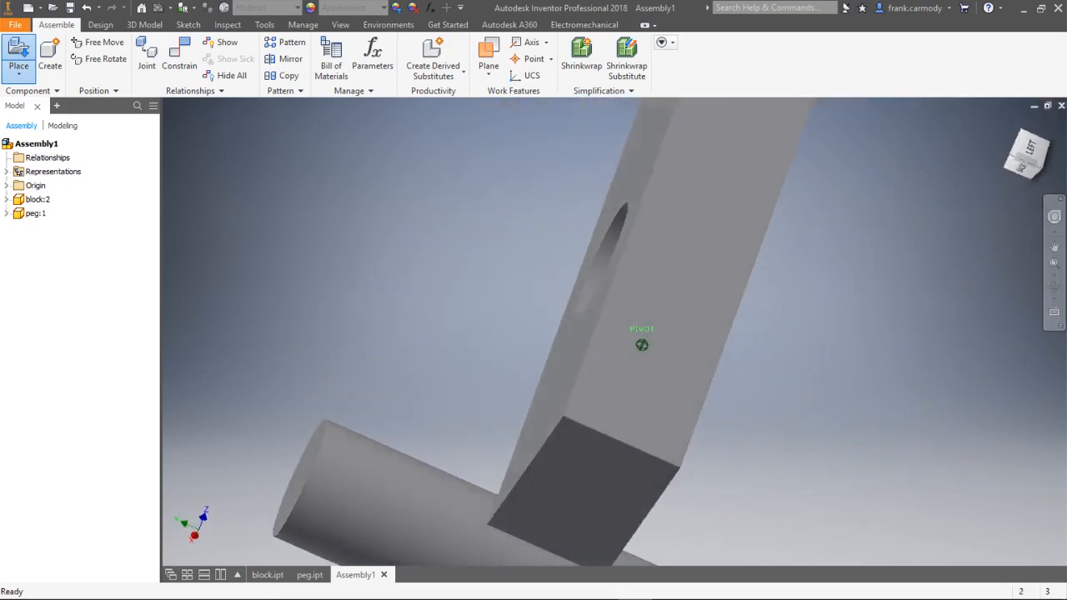
pyautogui.moveTo(959, 200)
pyautogui.mouseDown()
pyautogui.moveTo(1033, 161)
pyautogui.moveTo(1056, 166)
pyautogui.moveTo(1043, 142)
pyautogui.moveTo(991, 187)
pyautogui.mouseUp()
pyautogui.rightClick(951, 245)
pyautogui.click(999, 250)
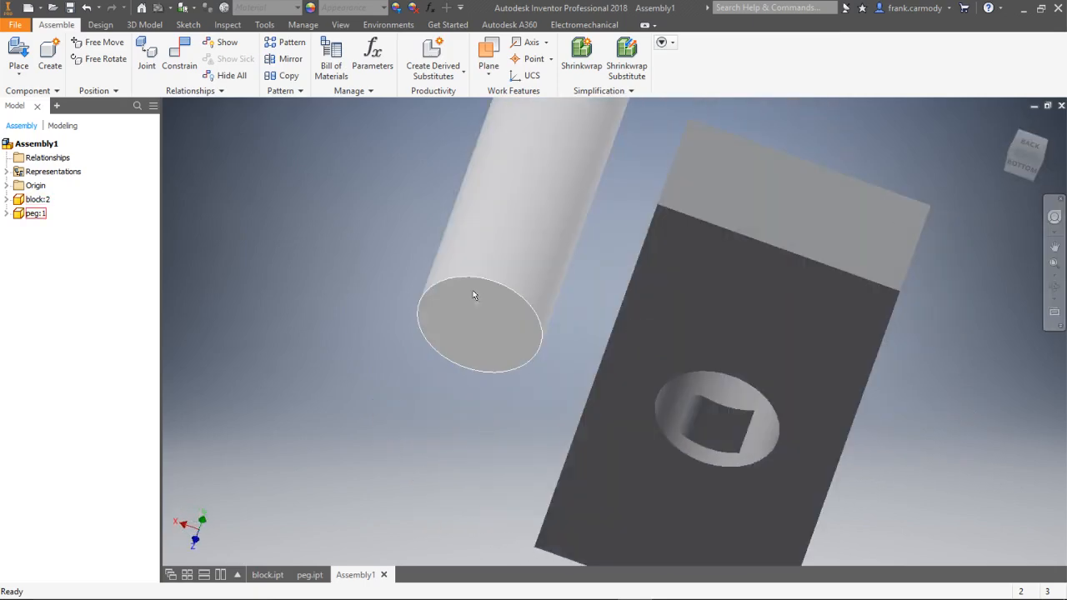
pyautogui.moveTo(472, 294); pyautogui.dragTo(625, 367)
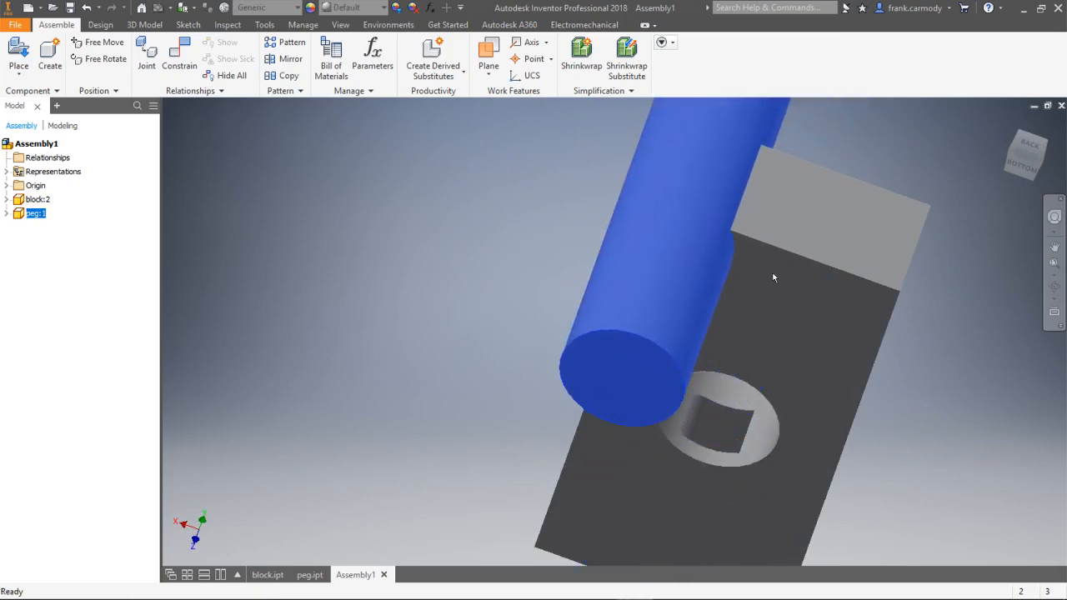
# - Line the peg up freehand with the hole using the back and left views, and pull it back out beside the block
pyautogui.click(1032, 146)
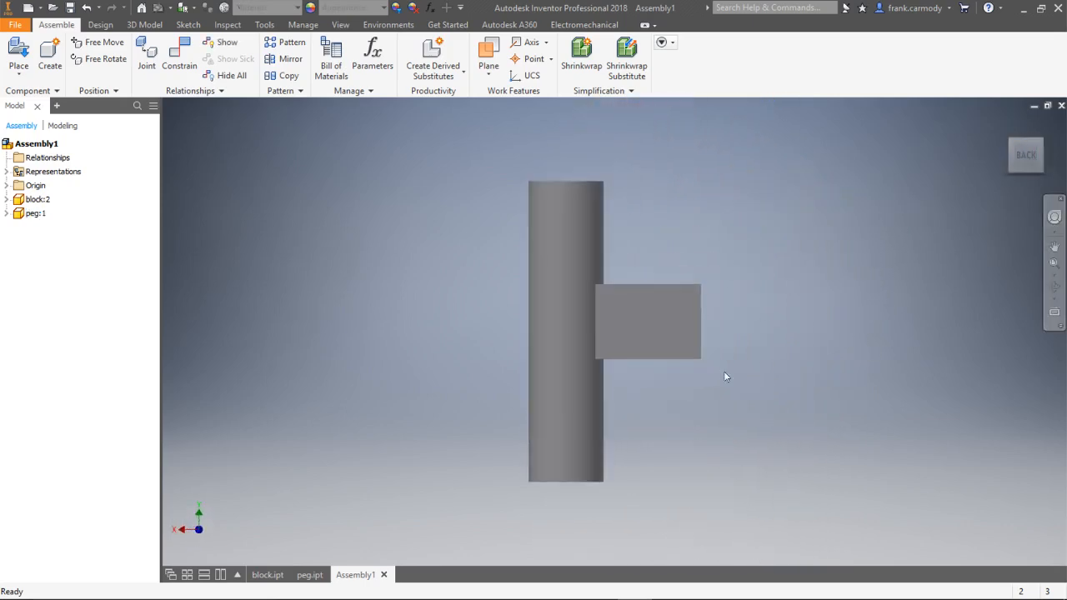
pyautogui.moveTo(1031, 154)
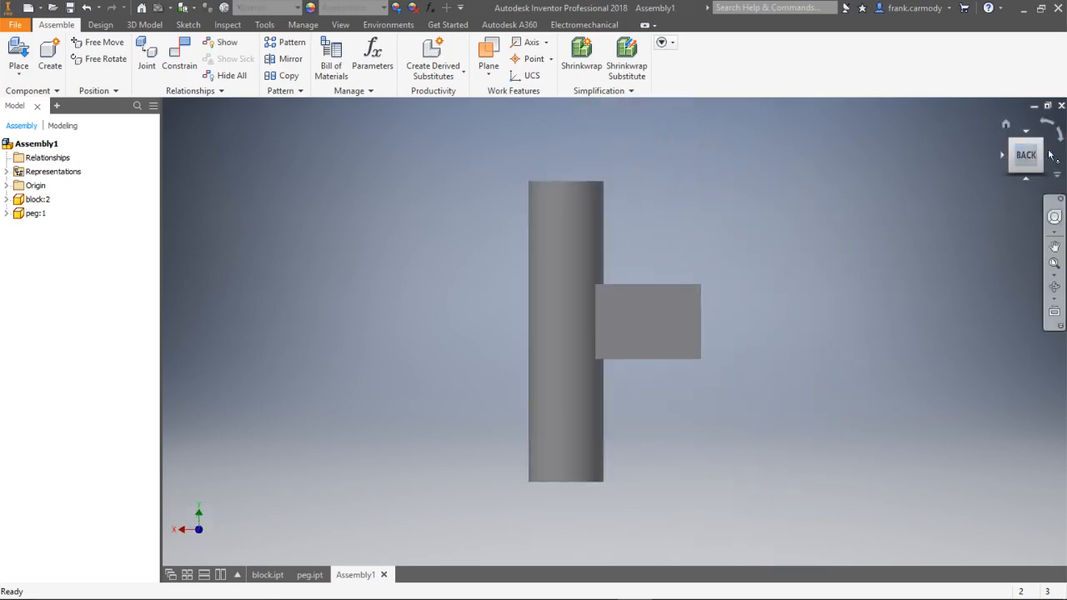
pyautogui.moveTo(562, 253); pyautogui.dragTo(621, 248)
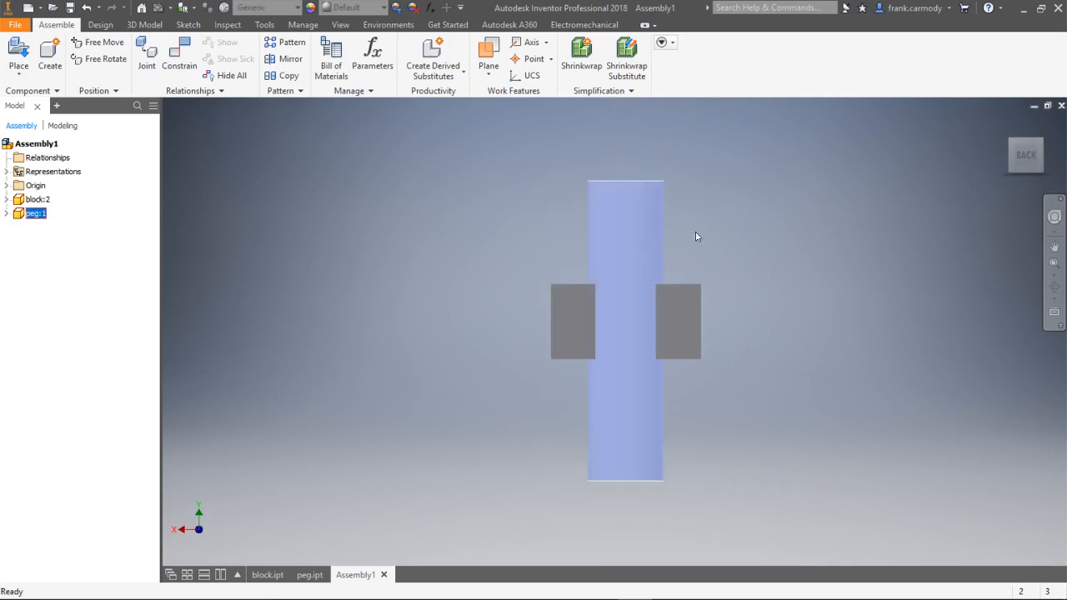
pyautogui.click(1042, 160)
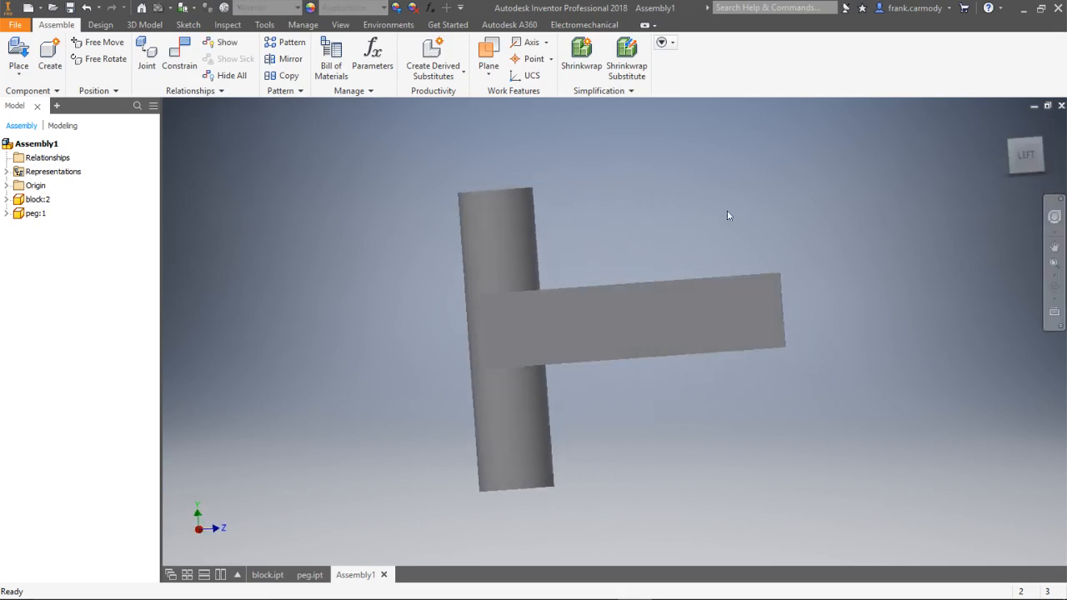
pyautogui.moveTo(481, 265); pyautogui.dragTo(583, 252)
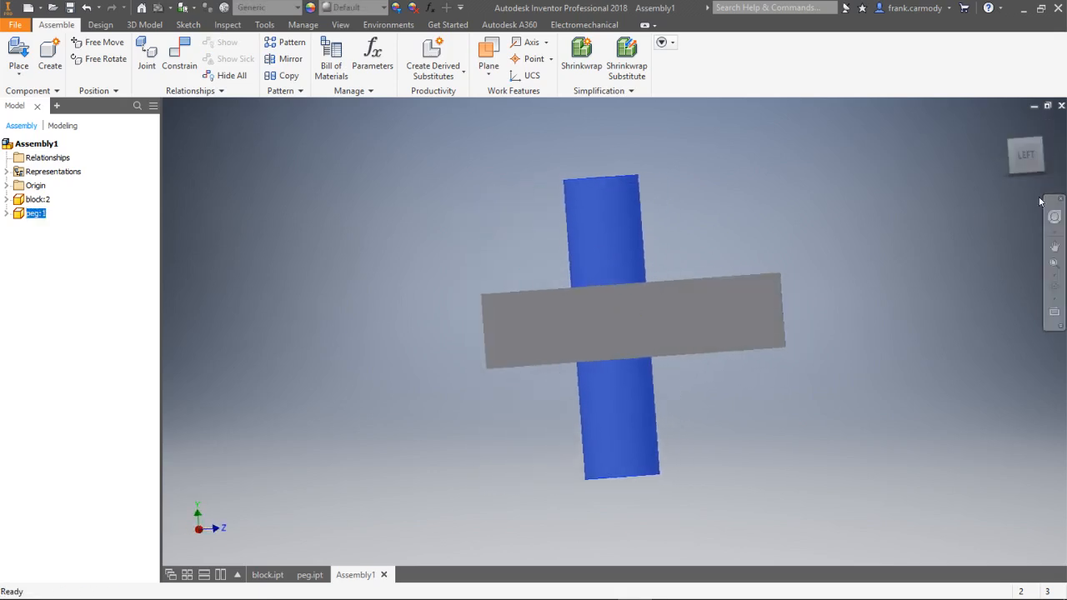
pyautogui.click(1019, 157)
pyautogui.moveTo(1030, 163); pyautogui.dragTo(1030, 192)
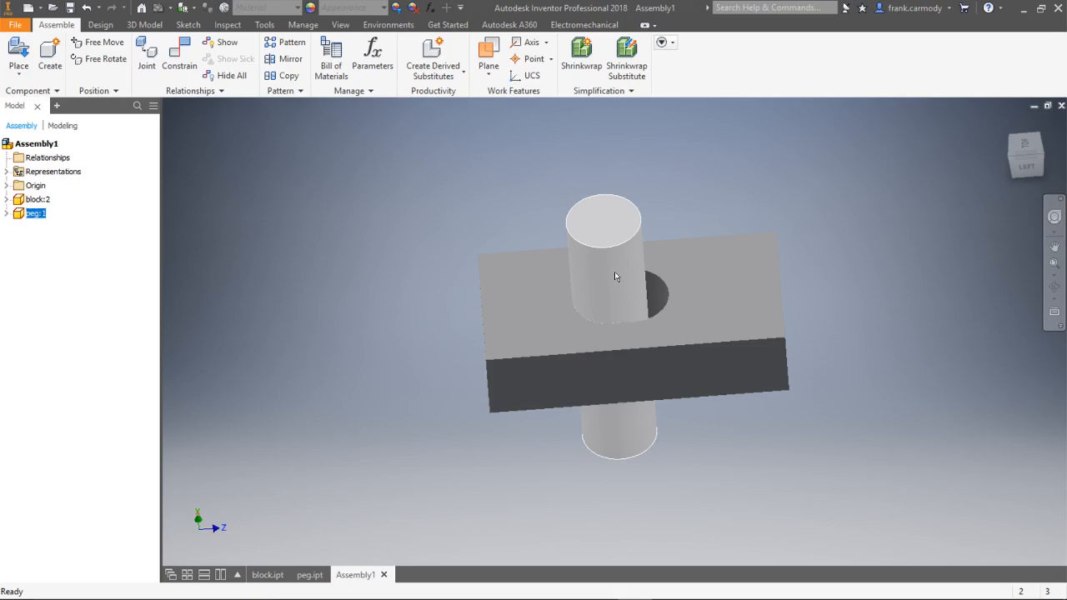
pyautogui.moveTo(615, 276); pyautogui.dragTo(418, 287)
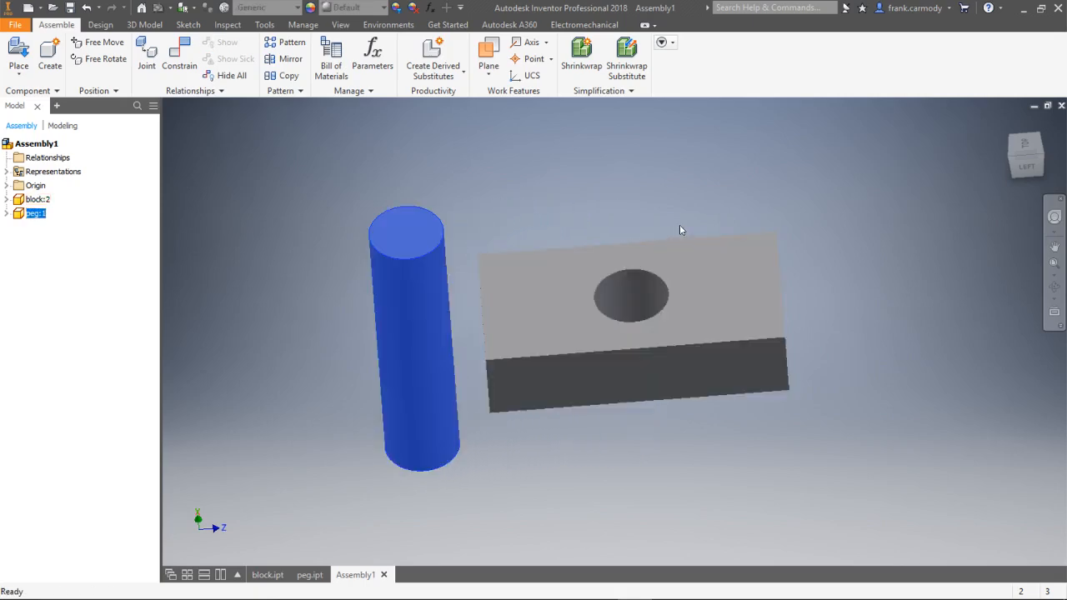
pyautogui.moveTo(1026, 147); pyautogui.dragTo(1019, 156)
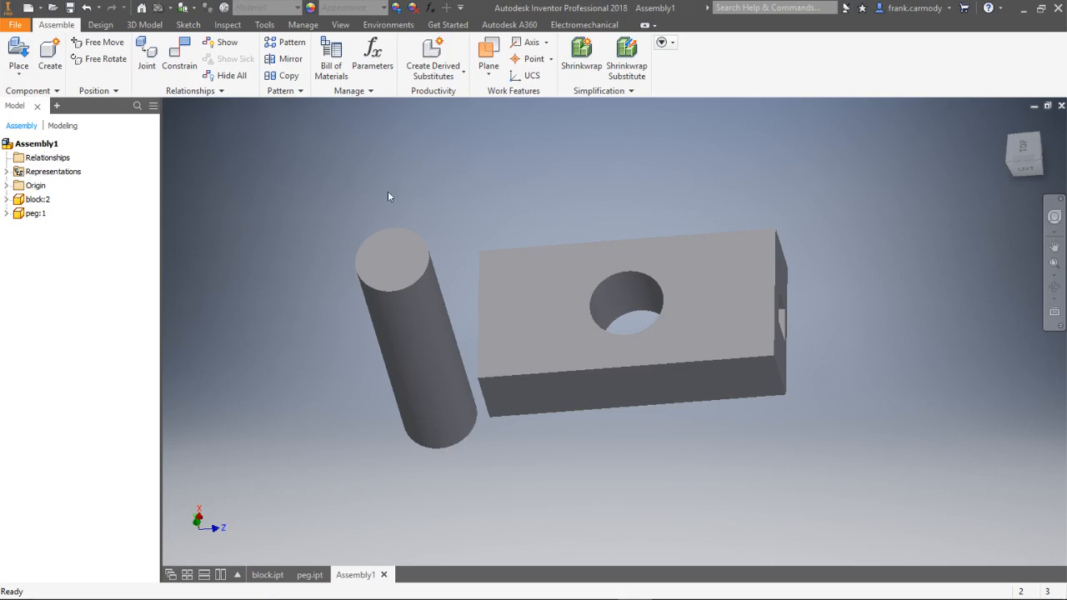
# - Apply a Mate constraint with 0.000 in offset between the peg's axis and the axis of the block's round hole
pyautogui.click(180, 60)
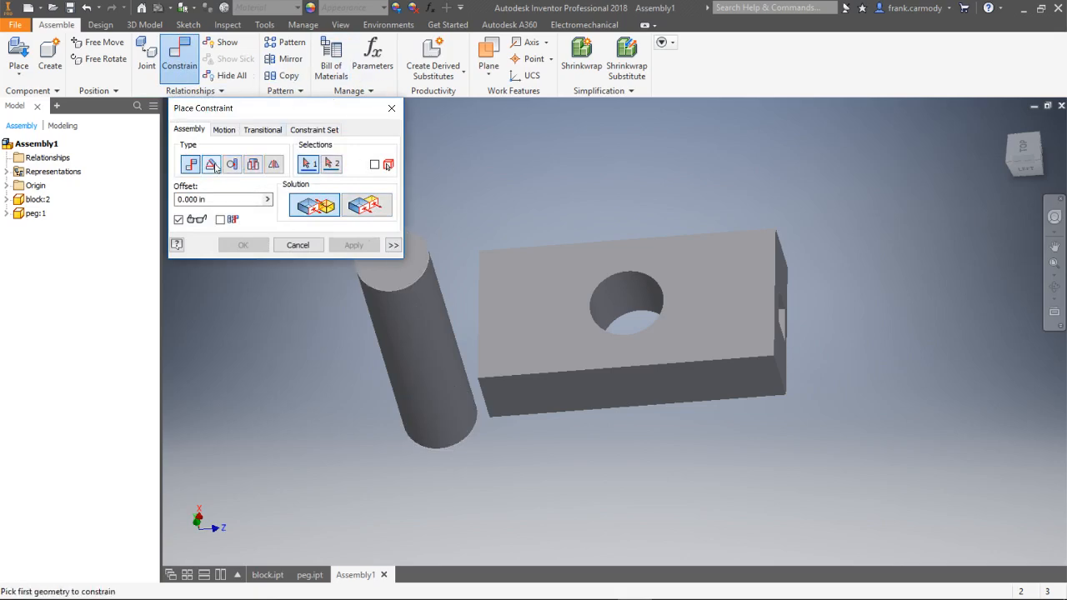
pyautogui.click(422, 376)
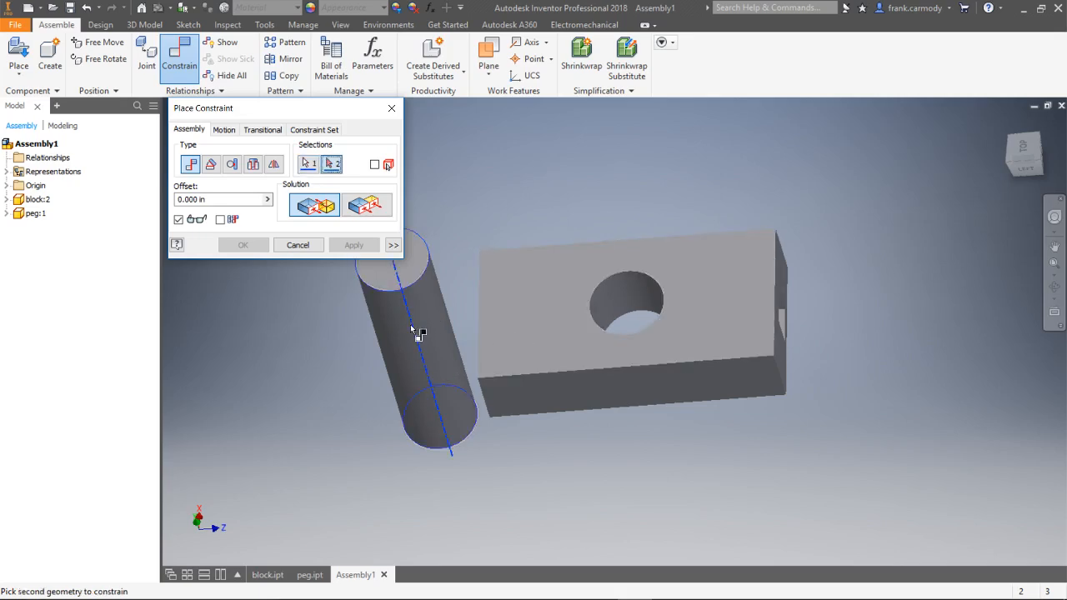
pyautogui.click(628, 299)
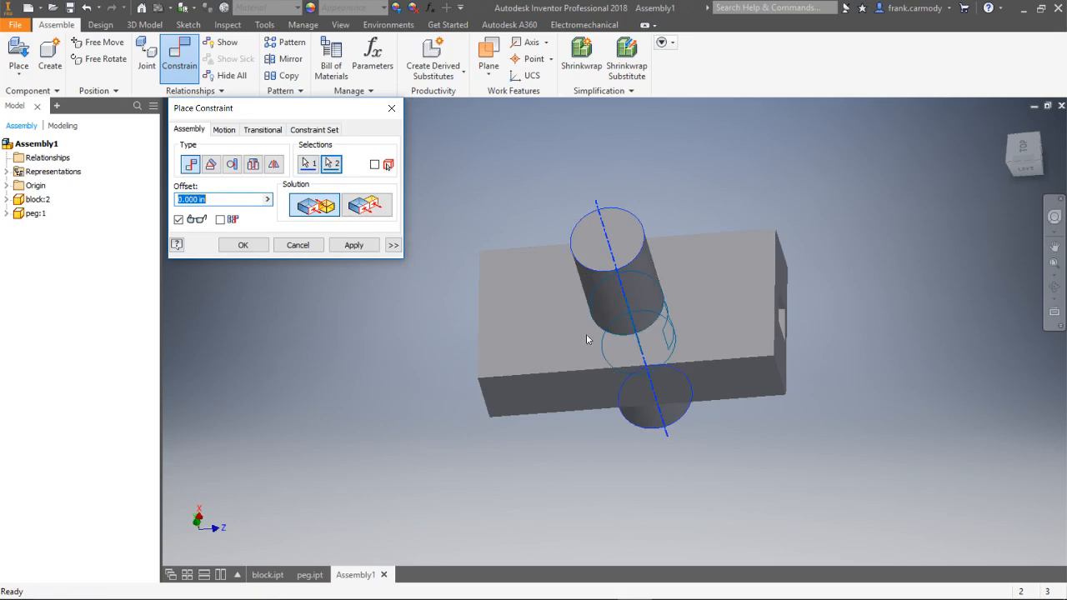
pyautogui.click(353, 245)
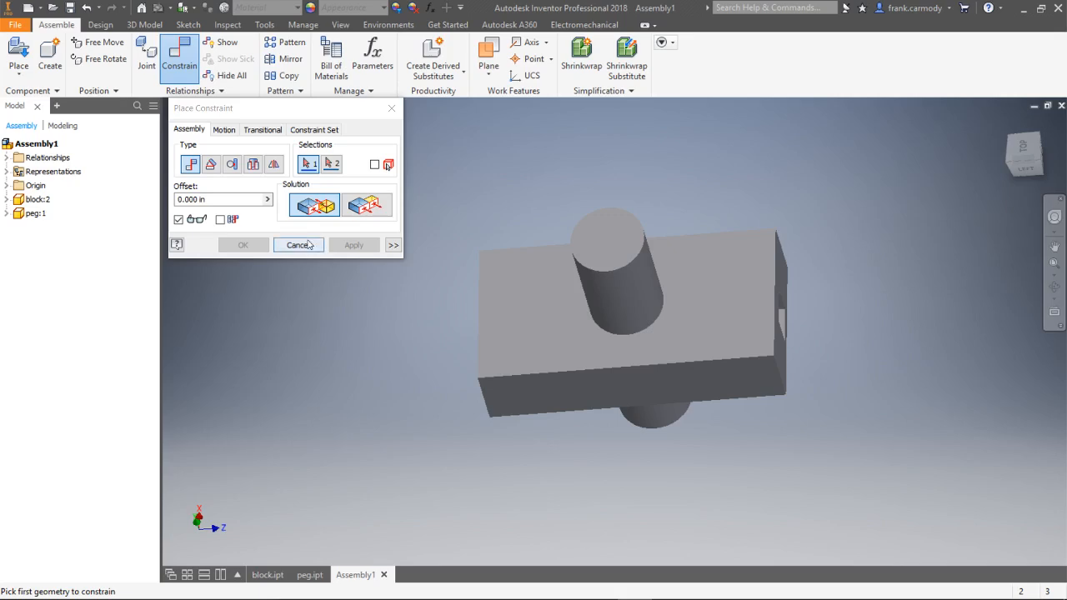
pyautogui.click(394, 119)
# - Test the axis constraint by pulling the peg sideways together with the block
pyautogui.rightClick(834, 203)
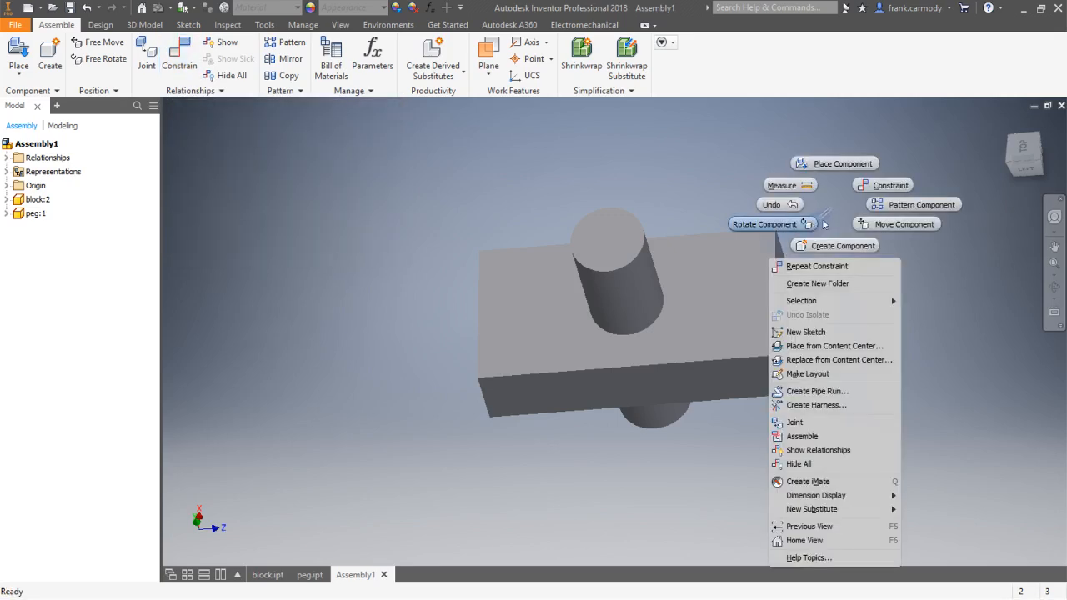
pyautogui.press('Escape')
pyautogui.moveTo(636, 281); pyautogui.dragTo(446, 280)
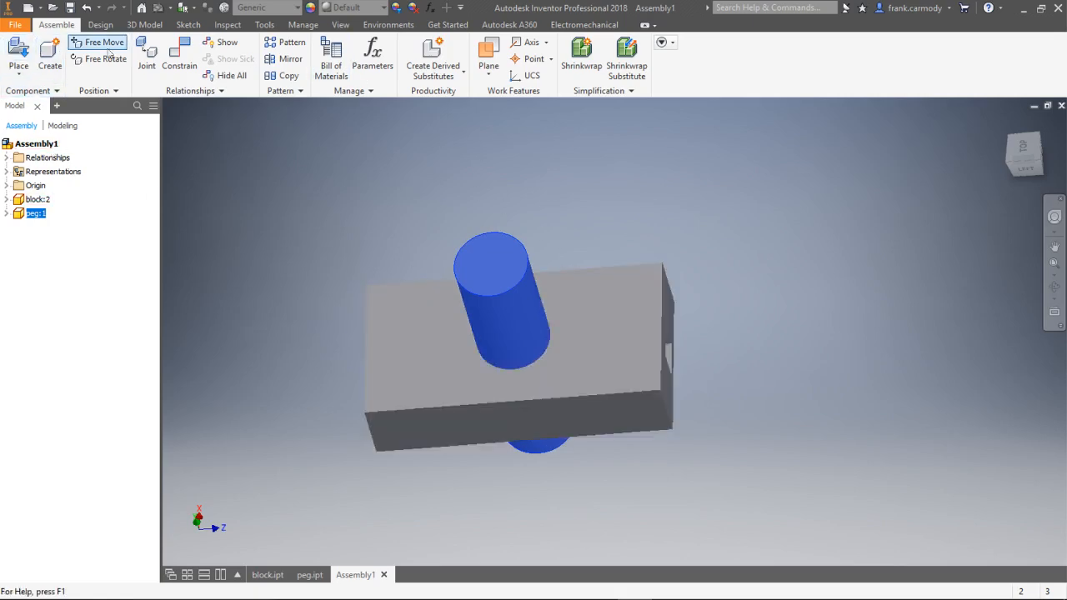
# - Constrain the peg's upper end face flush with the block's top face at 0.000 in offset, and inspect the underside
pyautogui.click(179, 56)
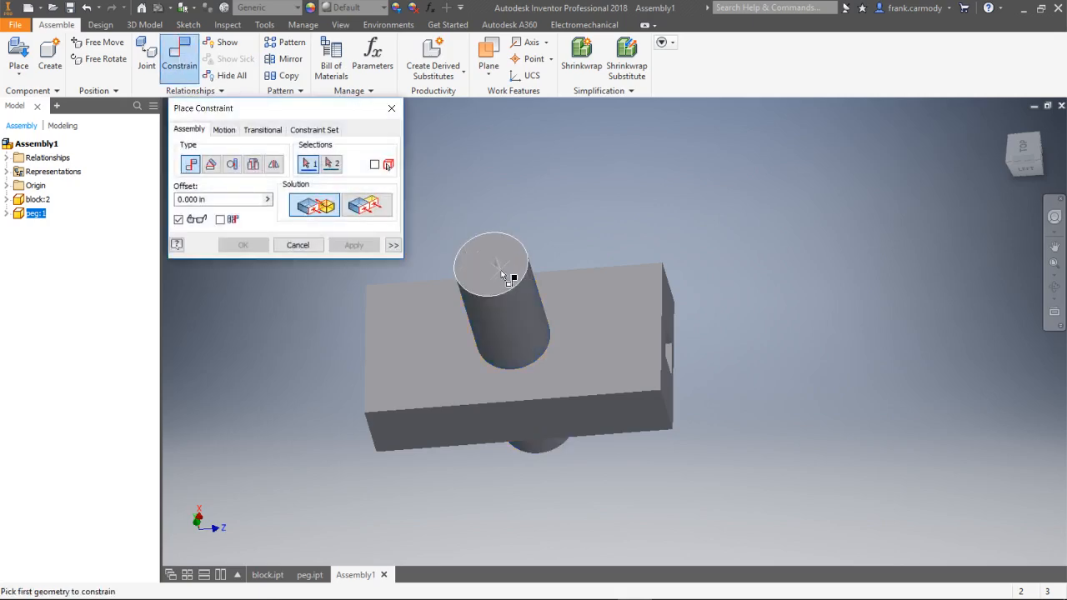
pyautogui.click(377, 207)
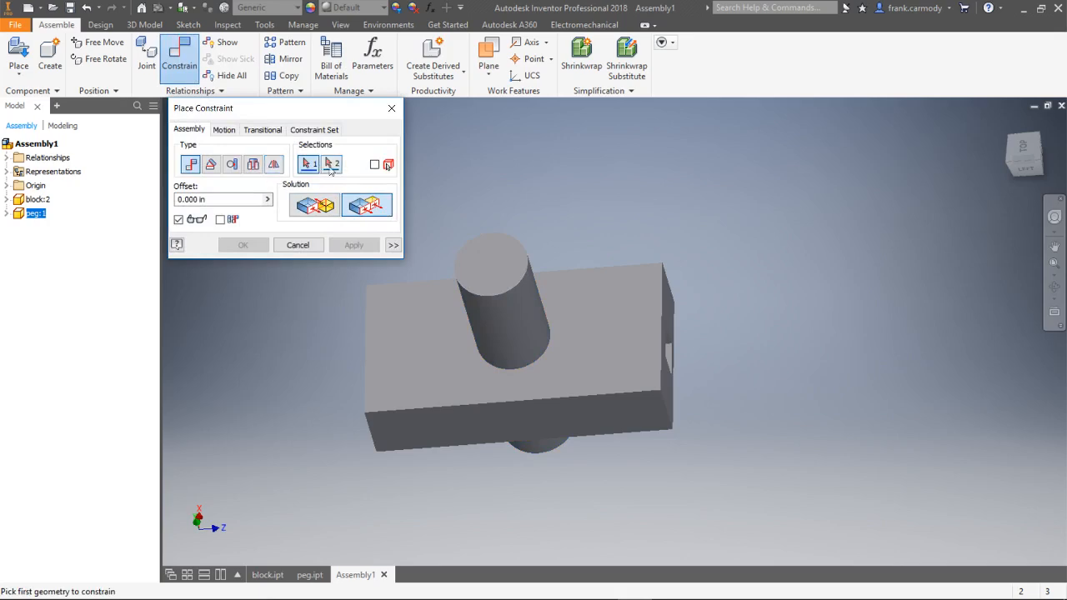
pyautogui.click(497, 267)
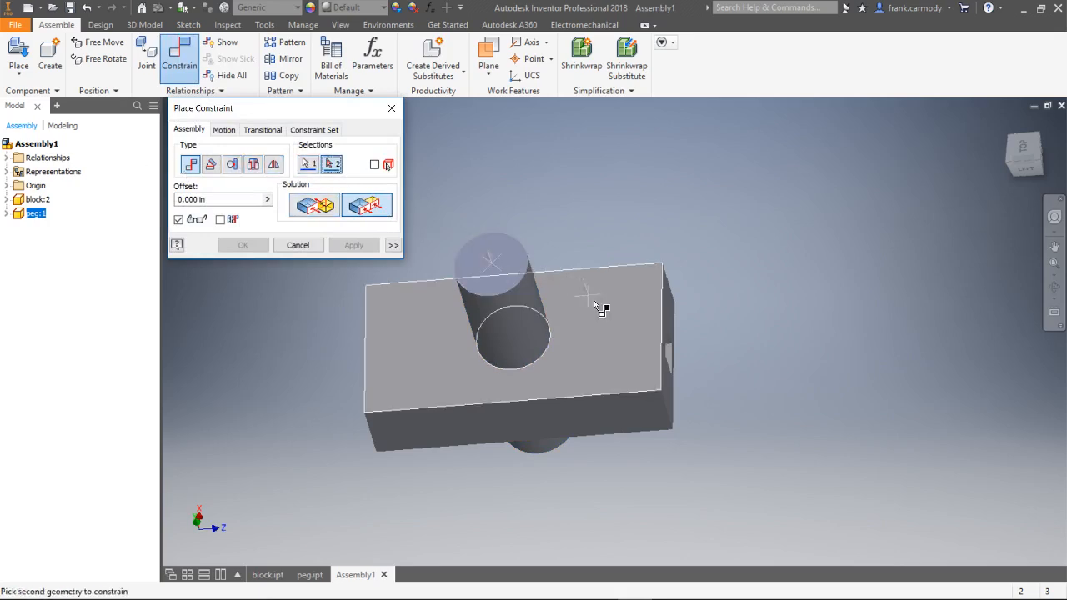
pyautogui.click(594, 310)
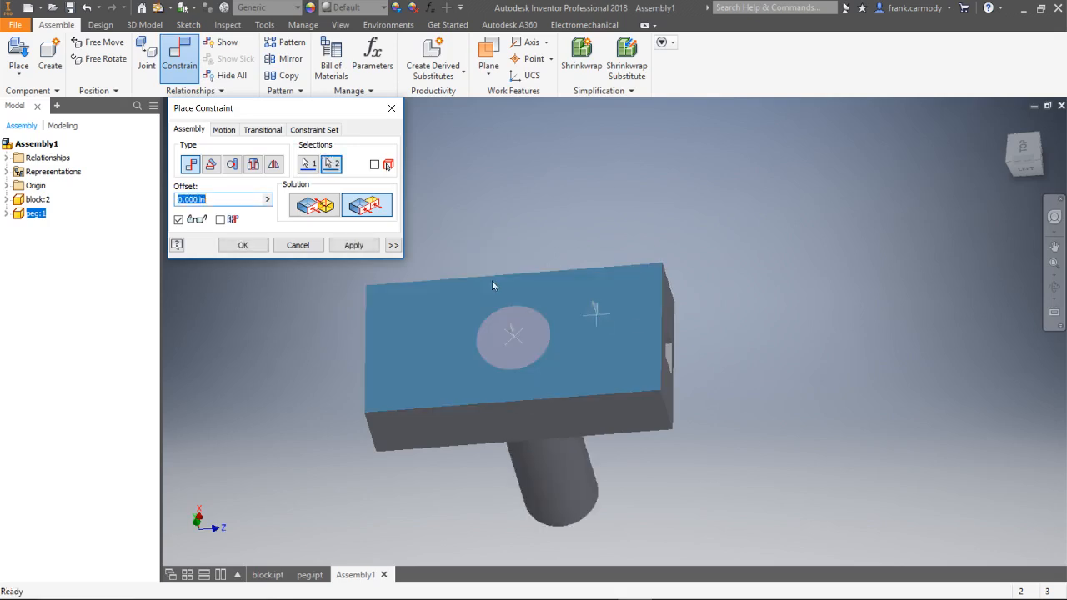
pyautogui.click(354, 245)
pyautogui.click(309, 245)
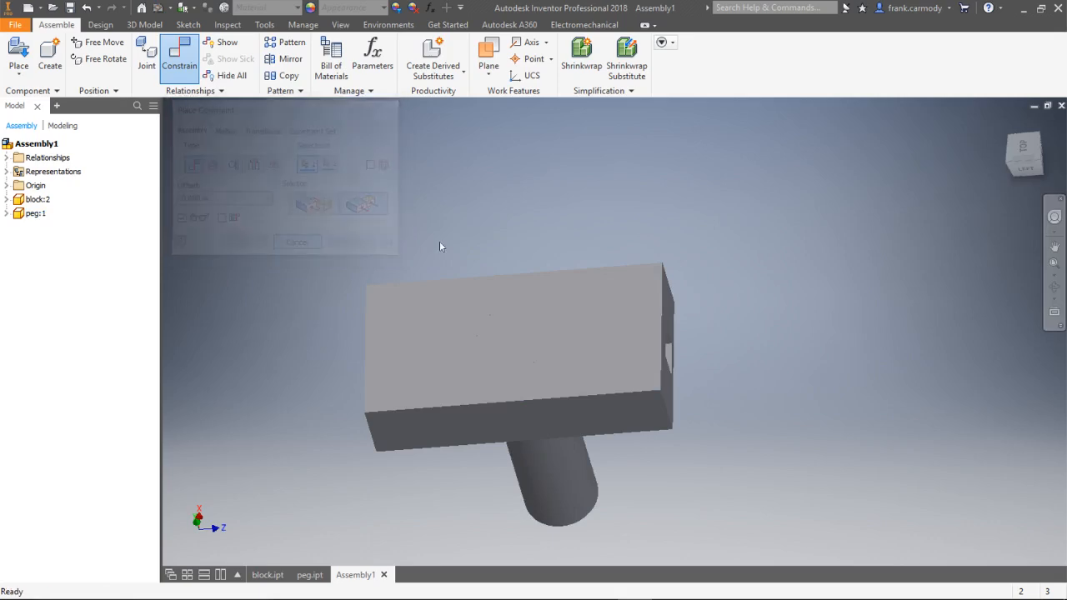
pyautogui.moveTo(1025, 172); pyautogui.dragTo(1031, 147)
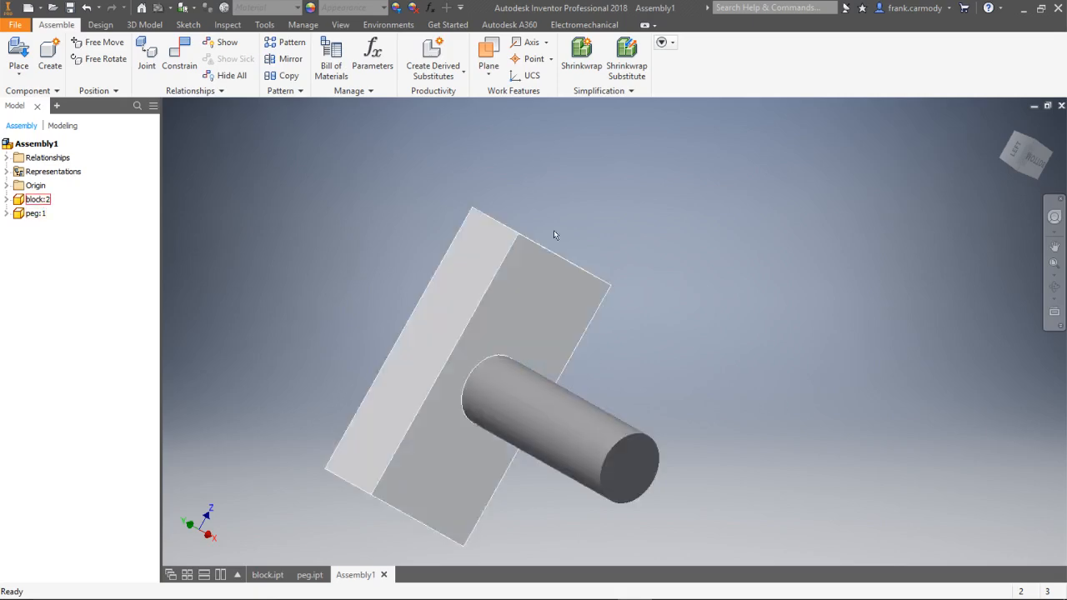
# - Create a new drawing and expand the contents of the sheet's ANSI - Large title block
pyautogui.click(38, 10)
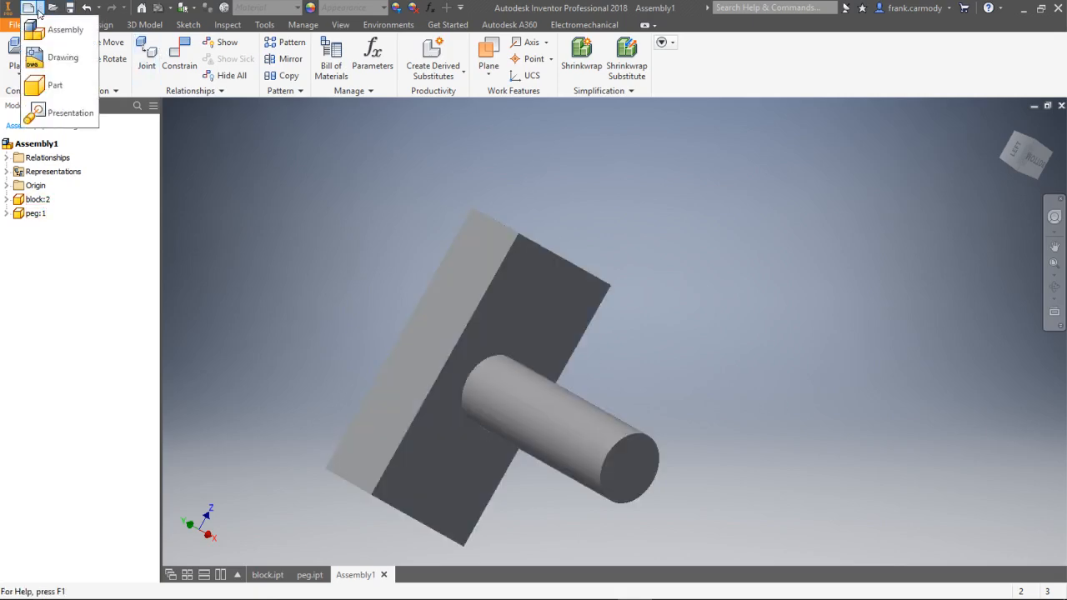
pyautogui.click(56, 56)
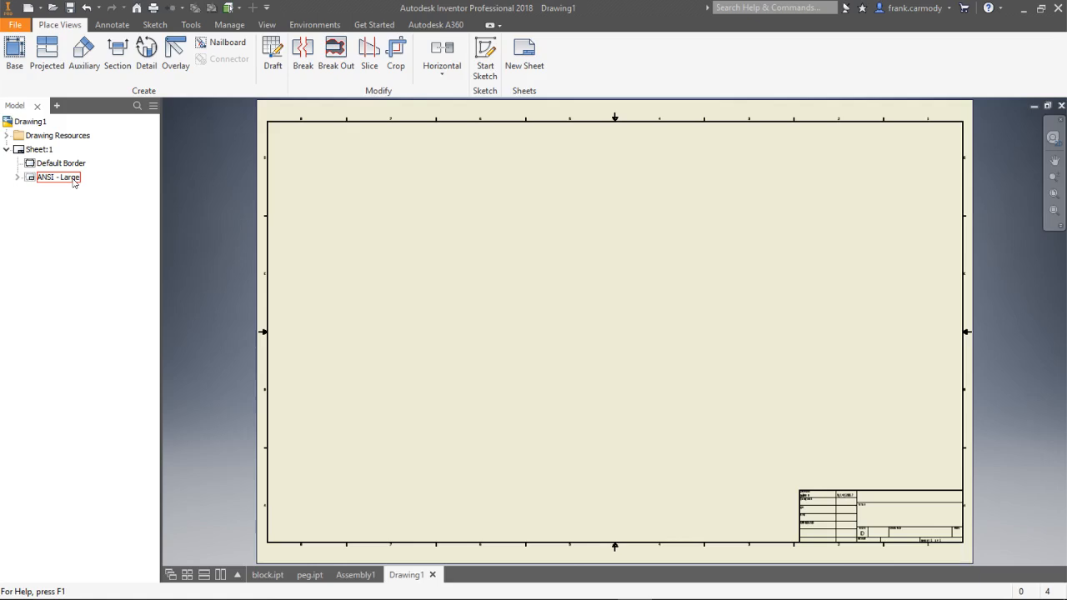
pyautogui.click(18, 178)
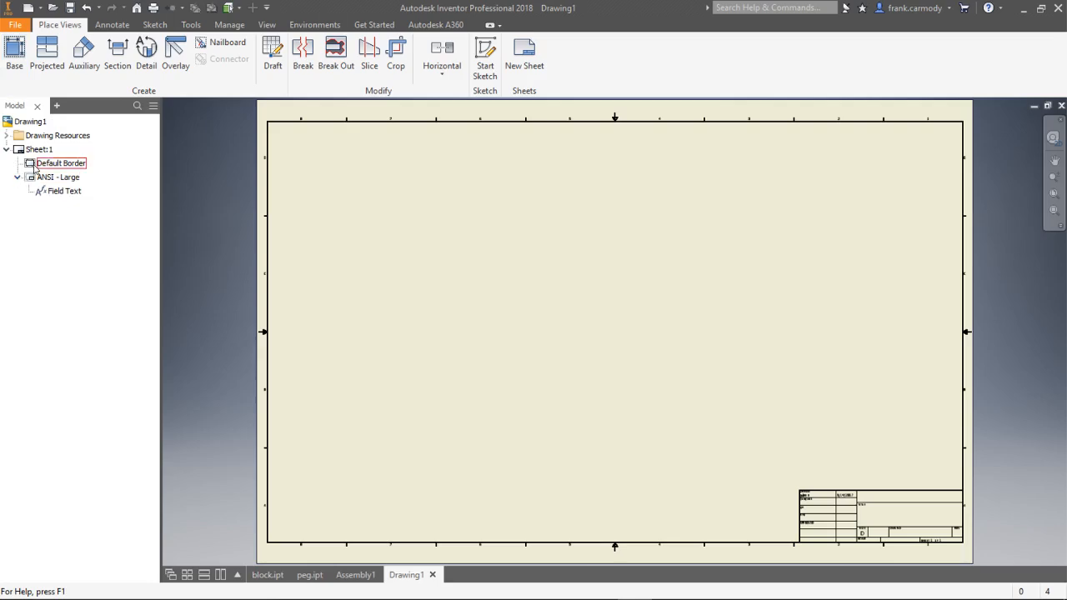
# - Change the size of Sheet:1 to A4 and look over the title block area
pyautogui.rightClick(38, 150)
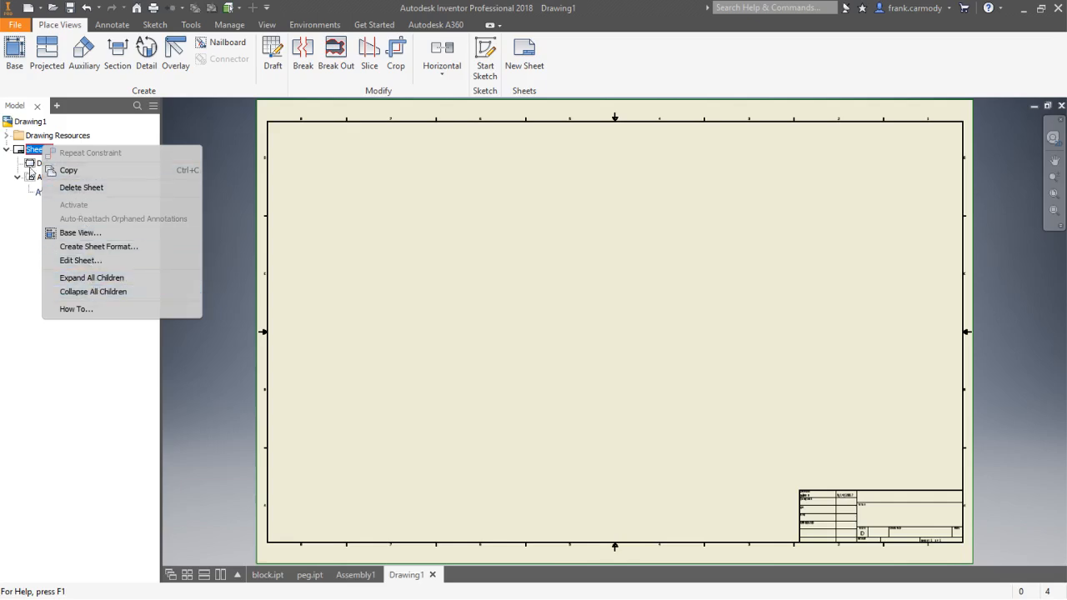
pyautogui.click(103, 265)
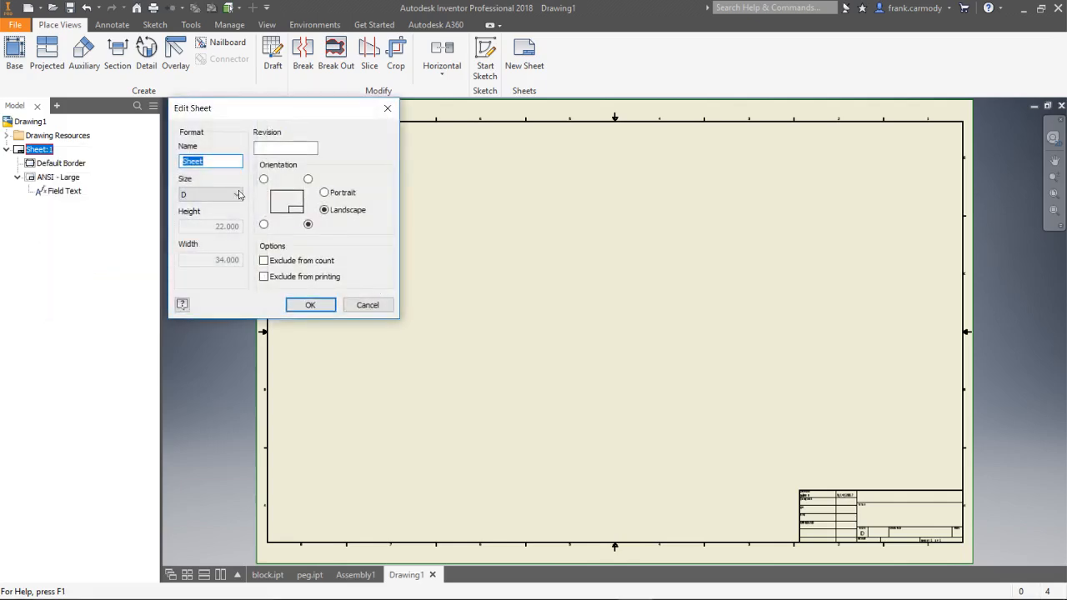
pyautogui.click(238, 194)
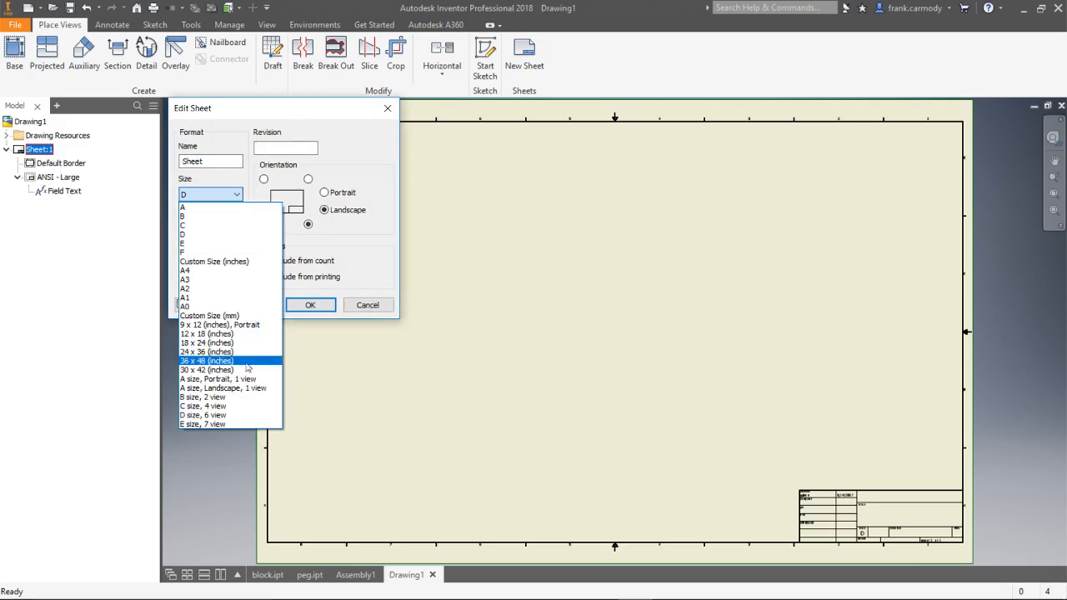
pyautogui.click(224, 271)
pyautogui.click(310, 304)
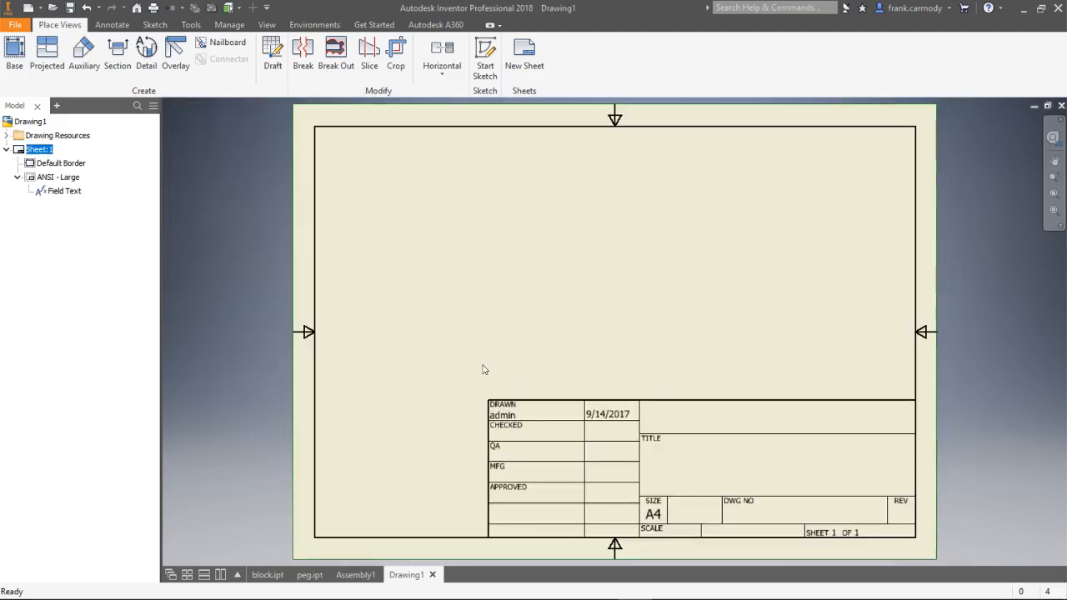
pyautogui.moveTo(461, 390); pyautogui.dragTo(946, 542)
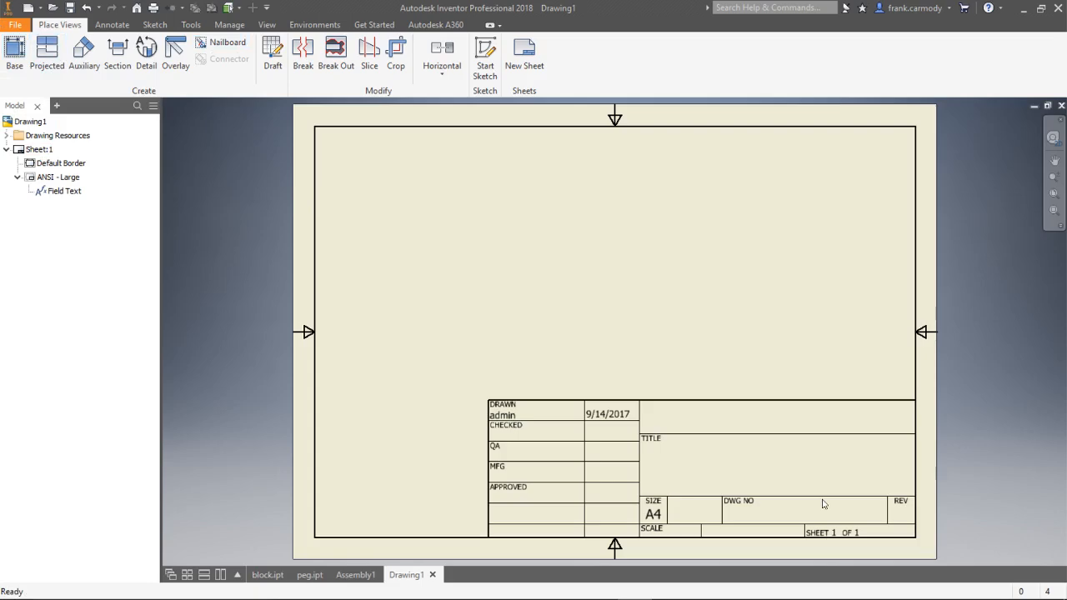
# - Delete the ANSI - Large title block from Sheet:1
pyautogui.click(66, 178)
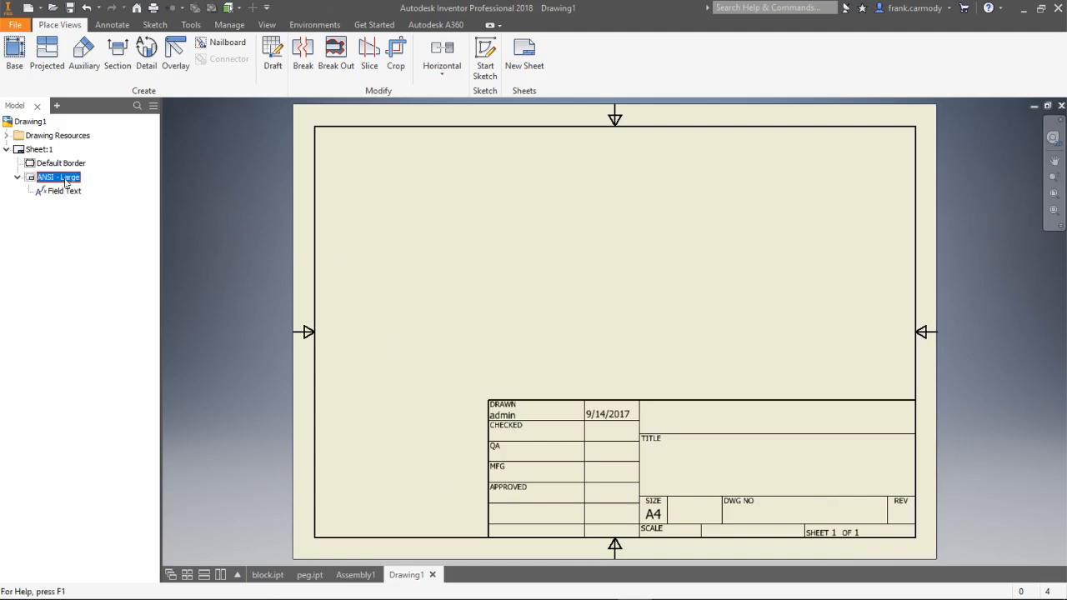
pyautogui.click(64, 191)
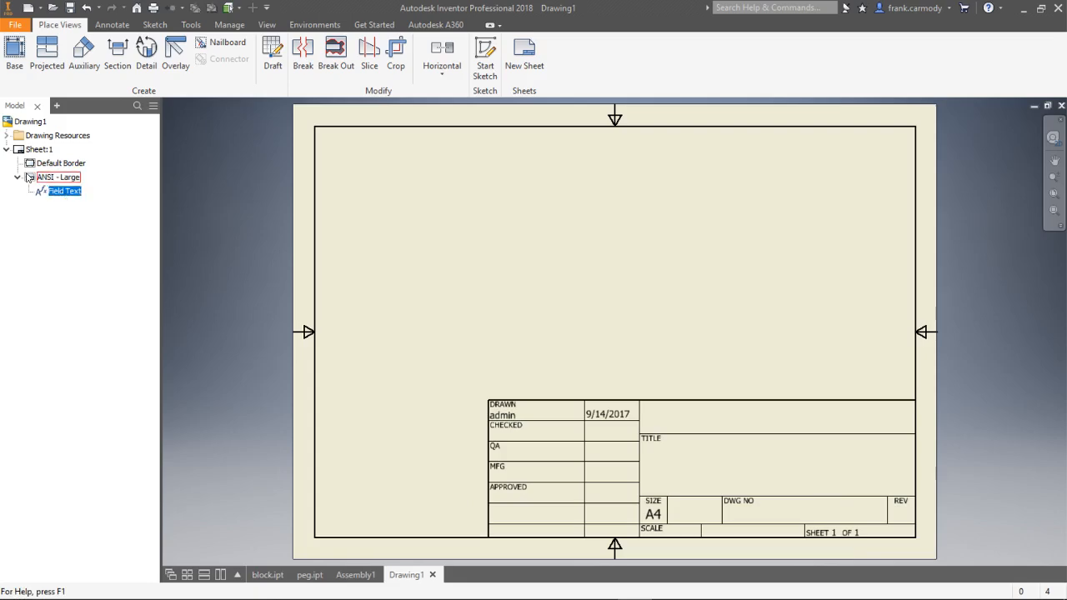
pyautogui.rightClick(65, 179)
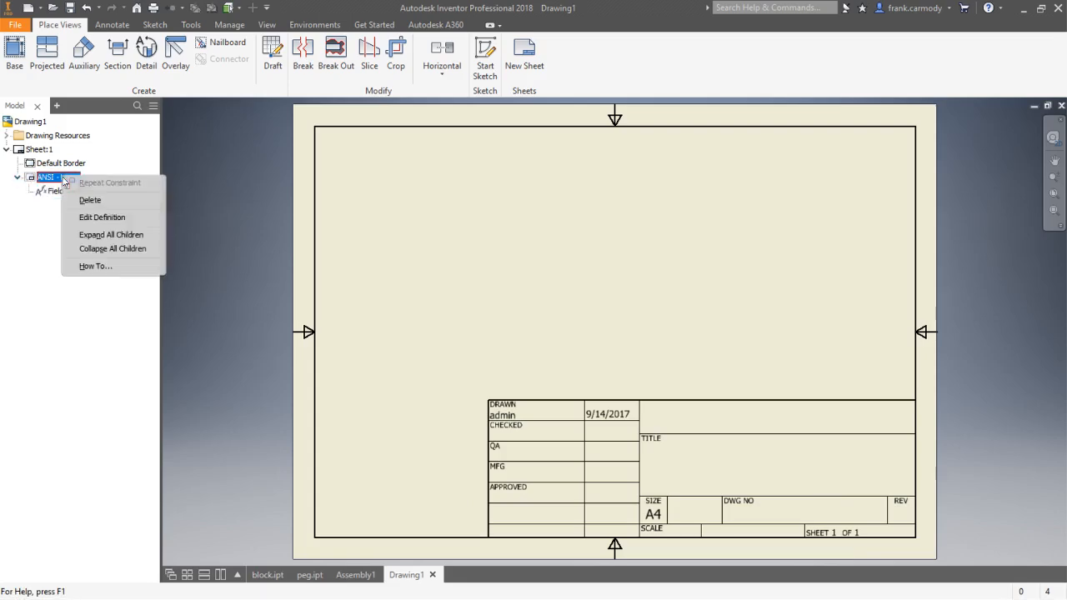
pyautogui.click(90, 200)
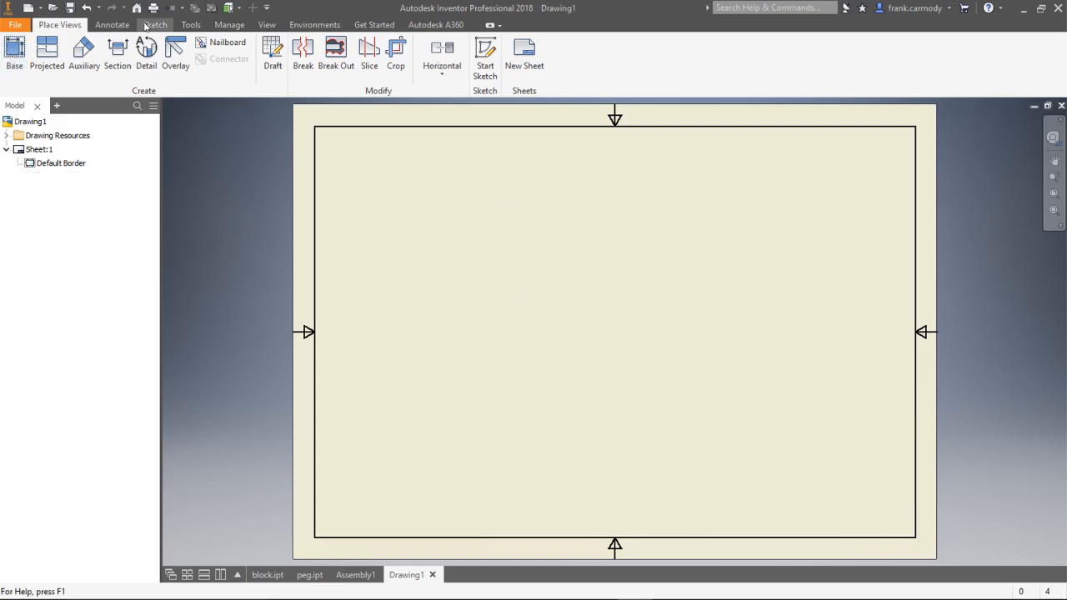
# - Place a front base view of block.ipt at 1 : 1 scale and move it to the lower-left area of the sheet
pyautogui.click(12, 52)
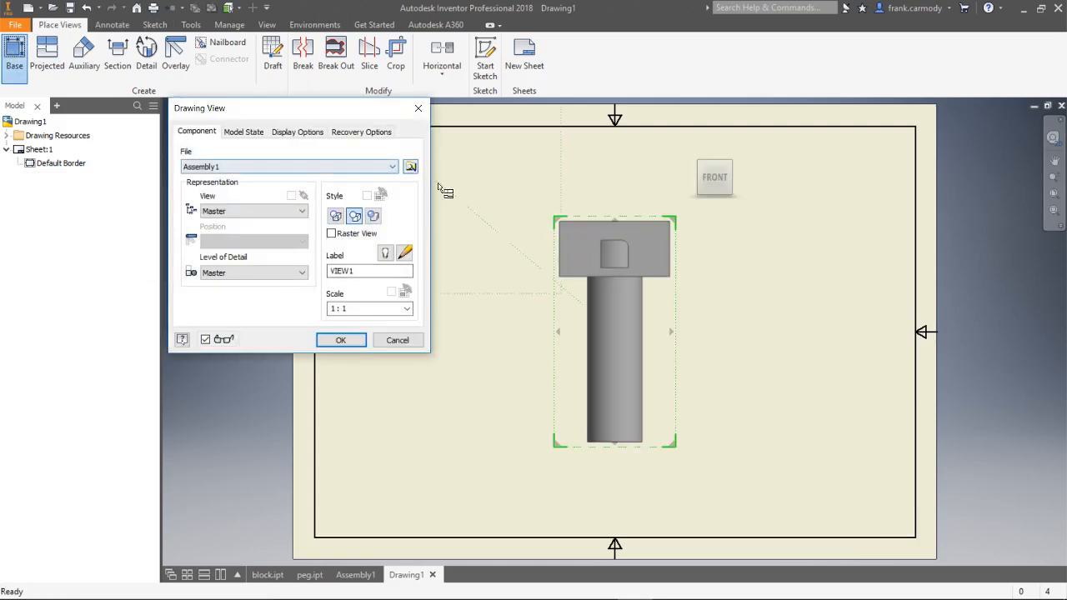
pyautogui.click(392, 167)
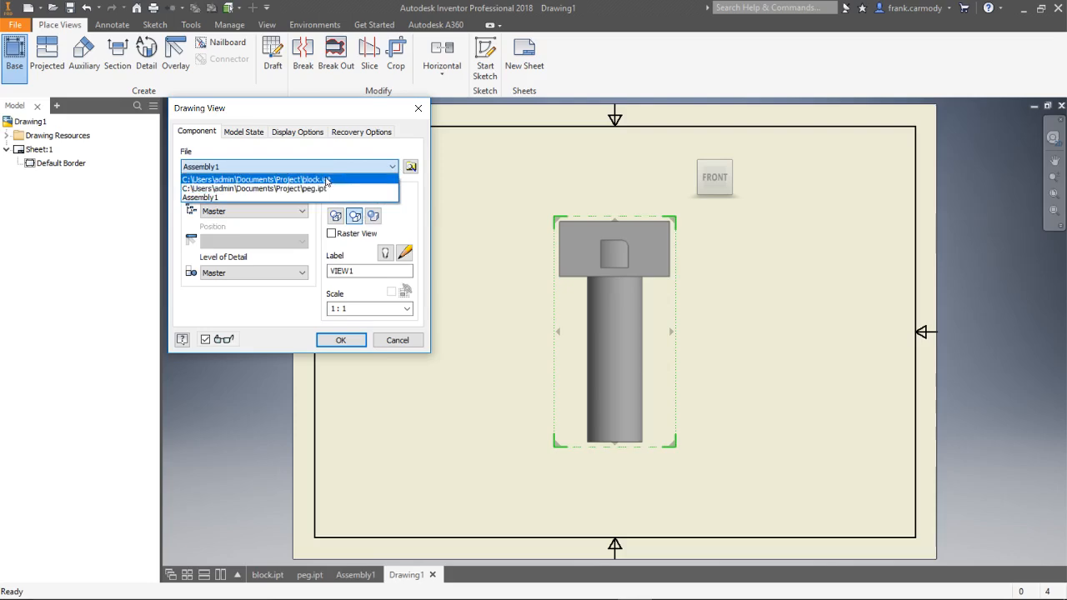
pyautogui.click(322, 180)
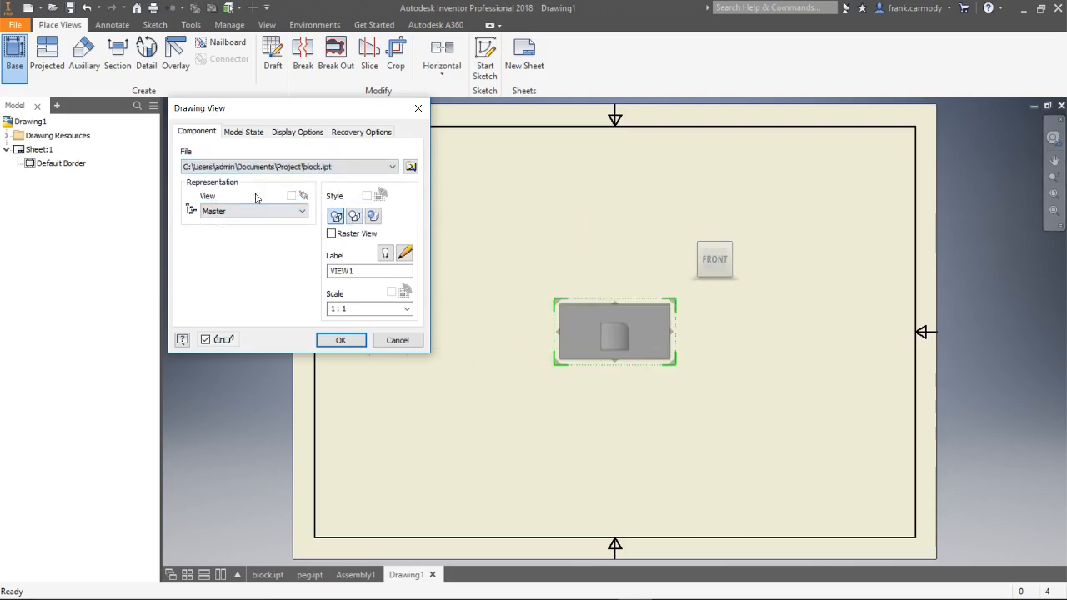
pyautogui.click(392, 169)
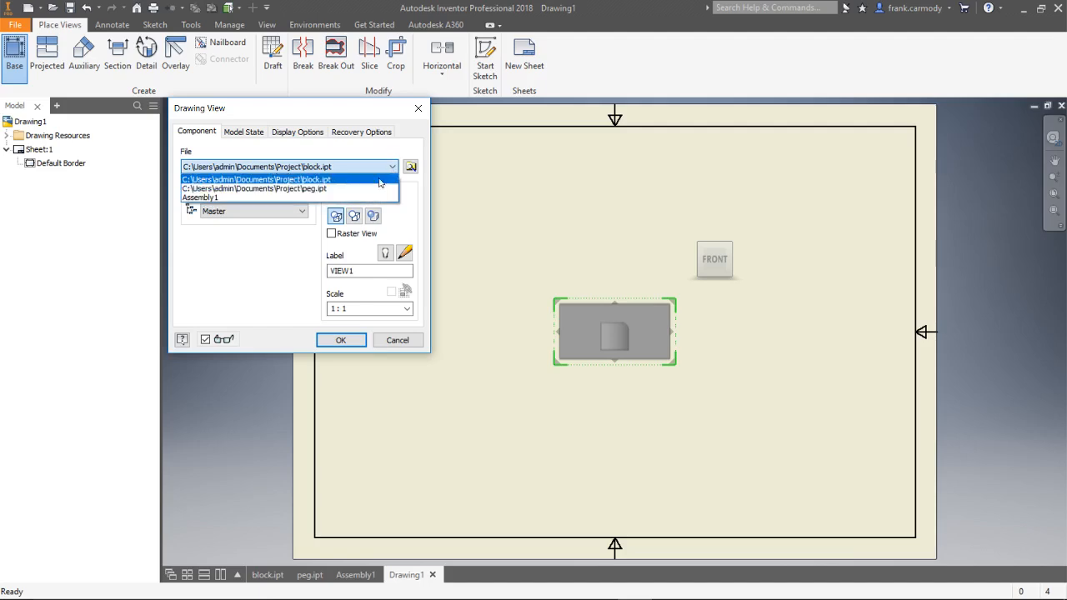
pyautogui.click(288, 280)
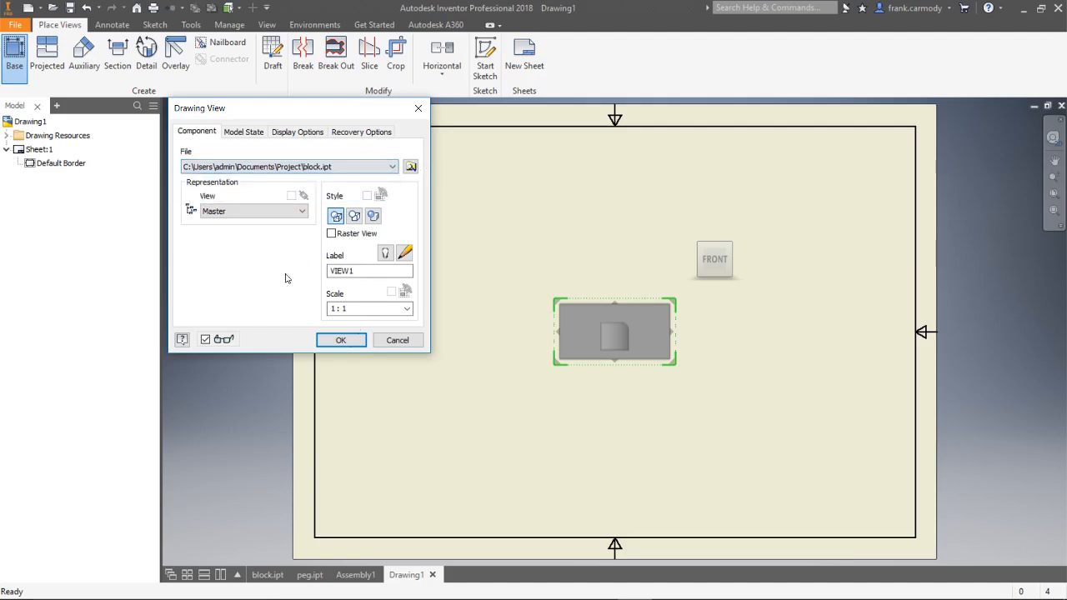
pyautogui.click(342, 340)
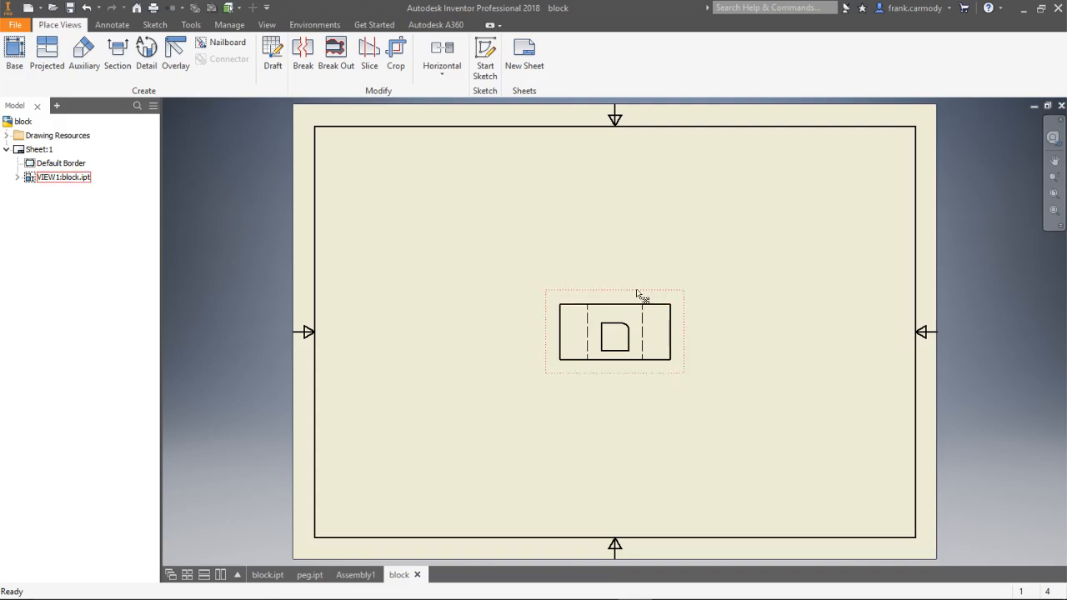
pyautogui.moveTo(511, 361); pyautogui.dragTo(472, 392)
# - Create projected views from the block's front view: a plan view above, a side view beside it and an isometric view diagonally above
pyautogui.click(46, 57)
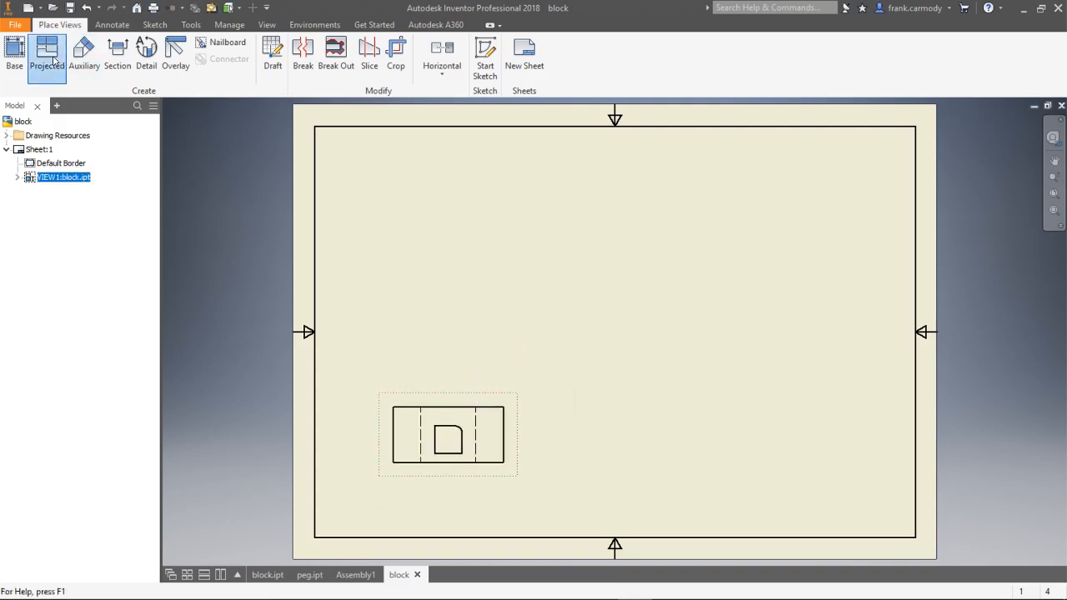
pyautogui.click(471, 429)
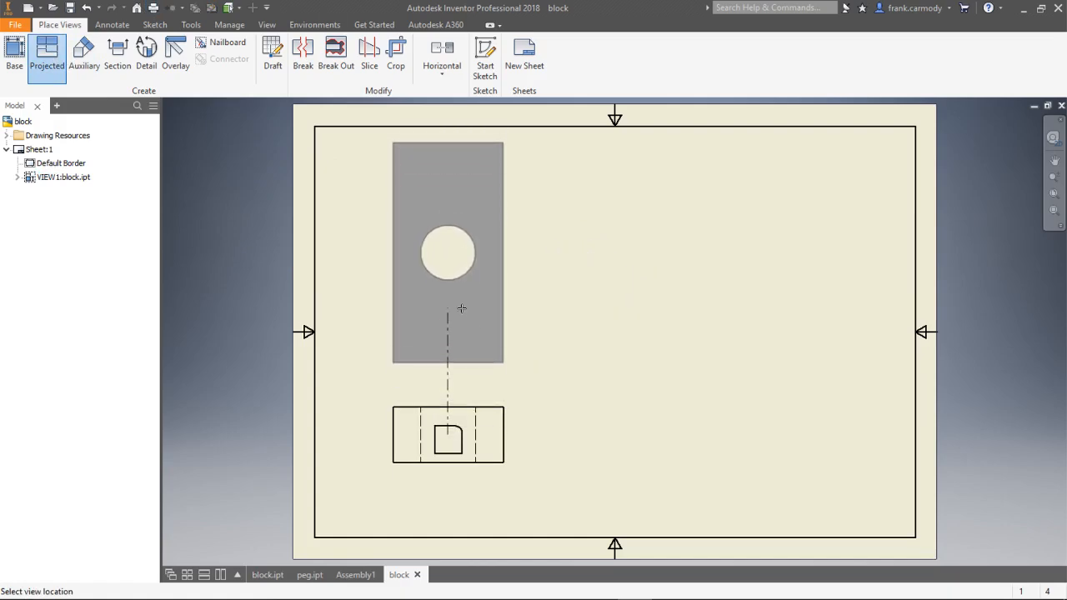
pyautogui.click(459, 308)
pyautogui.click(717, 423)
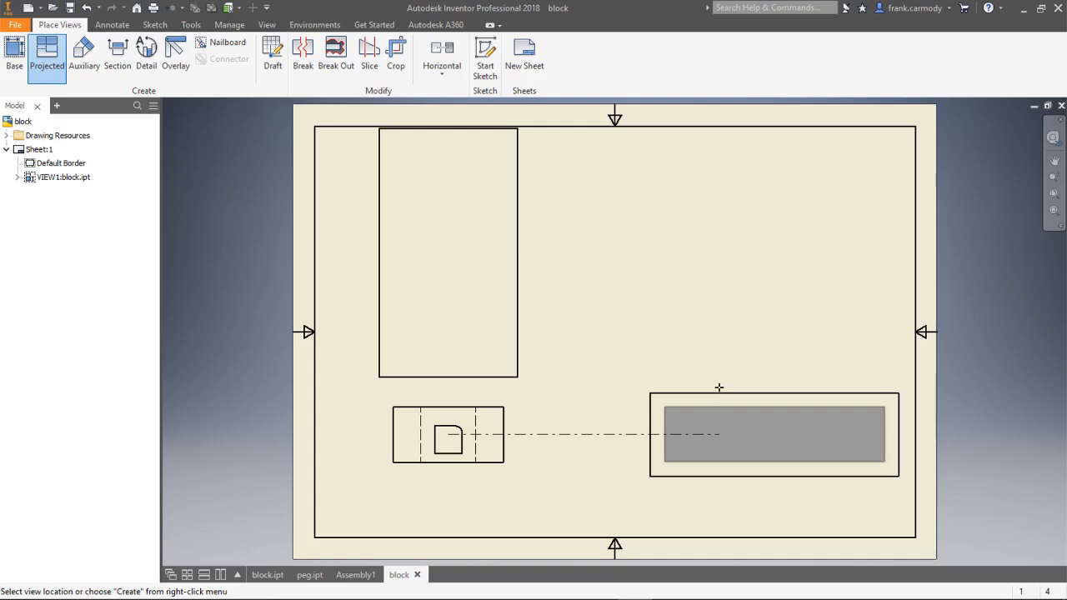
pyautogui.click(716, 272)
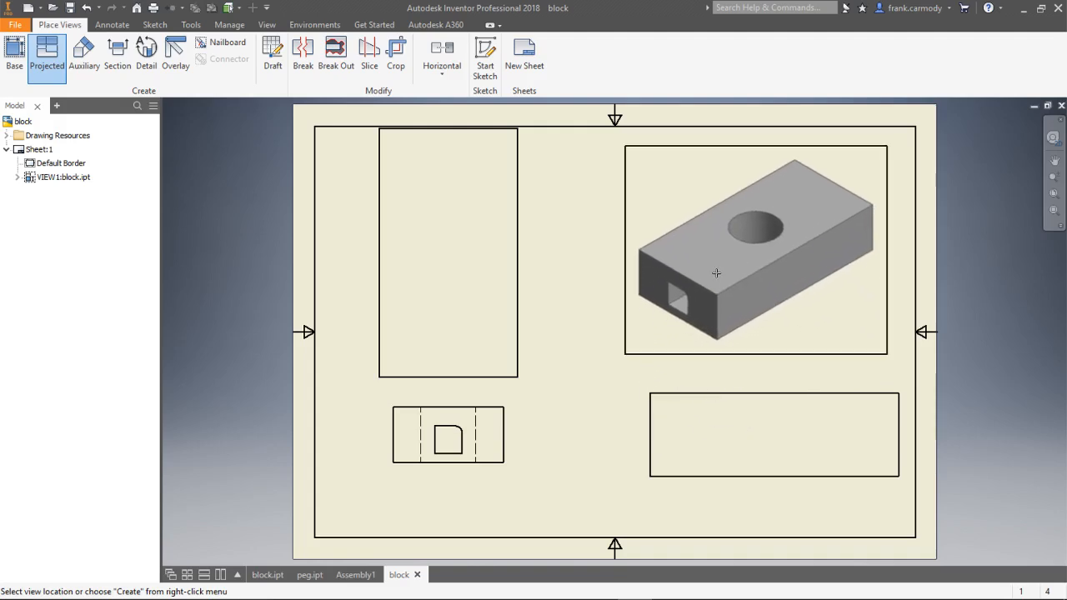
pyautogui.rightClick(716, 273)
pyautogui.click(768, 277)
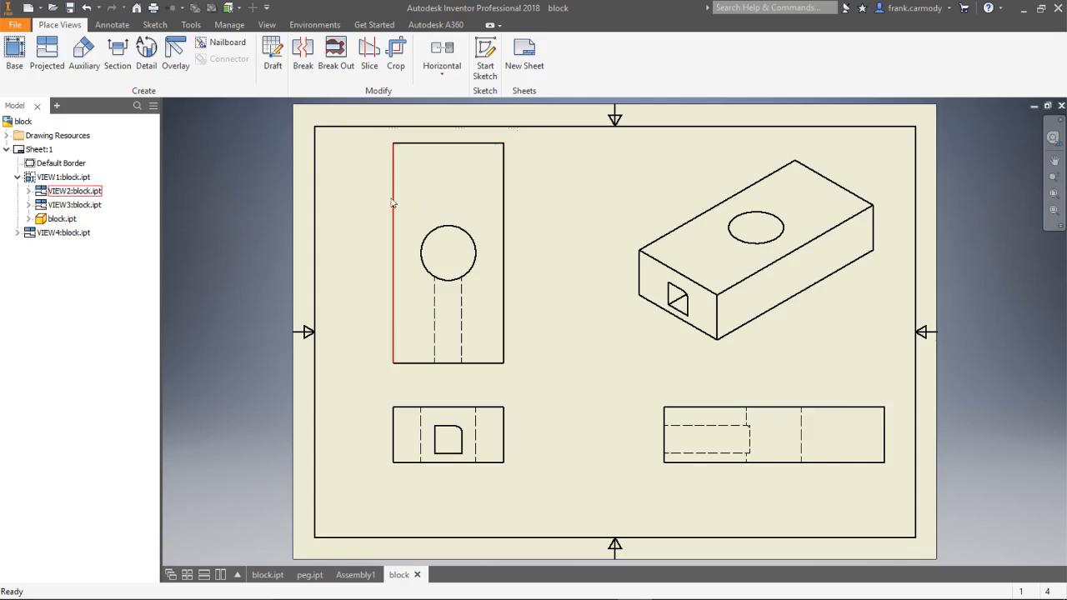
# - Dimension the block's long edge in the plan view, placing the dimension outside the view's left edge
pyautogui.click(112, 25)
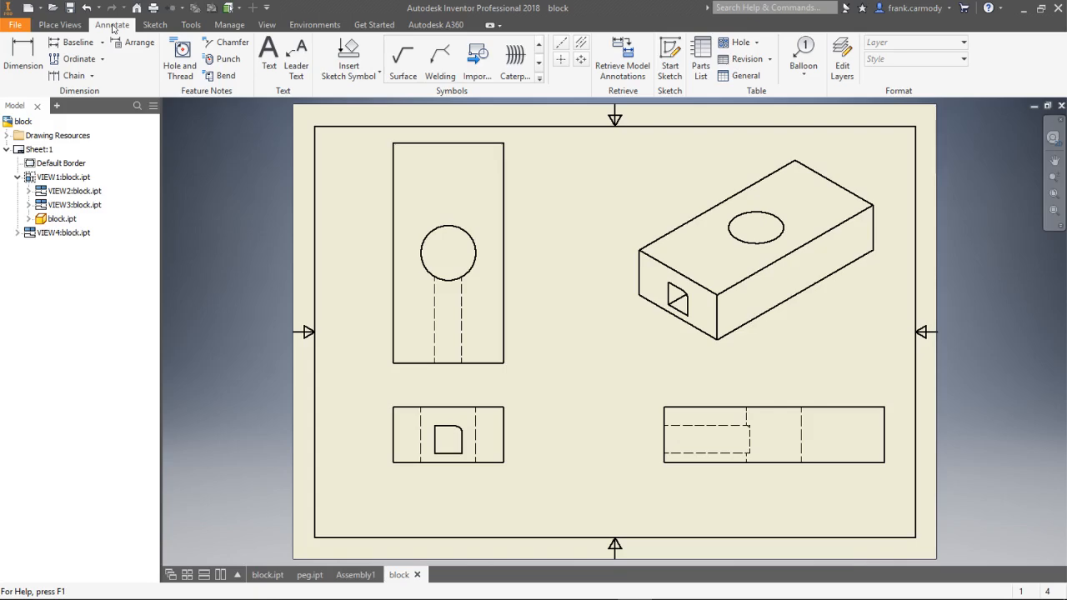
pyautogui.click(24, 58)
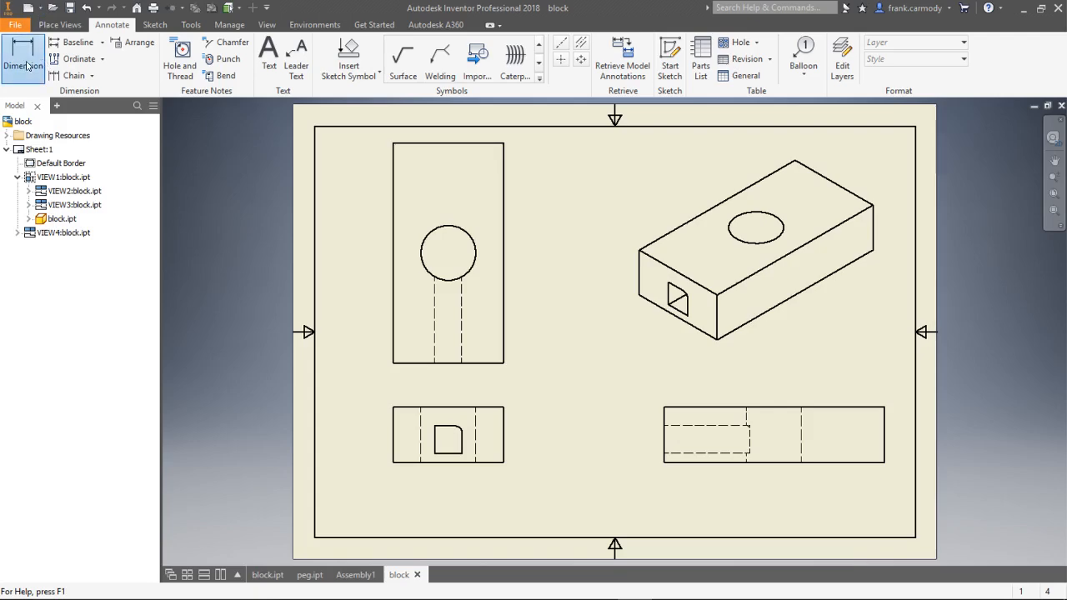
pyautogui.click(393, 242)
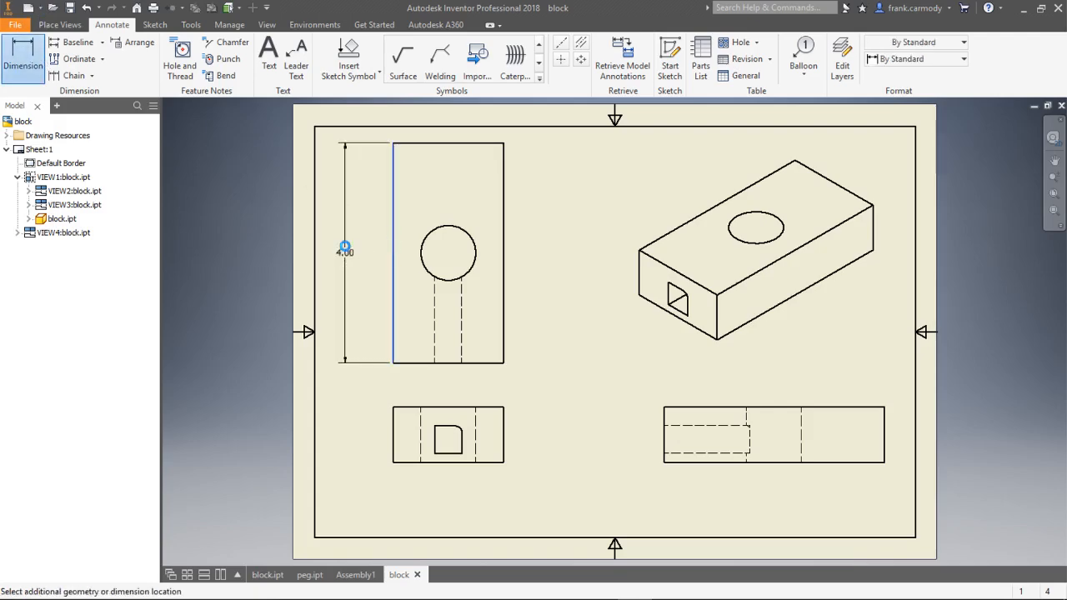
pyautogui.click(344, 248)
pyautogui.click(481, 351)
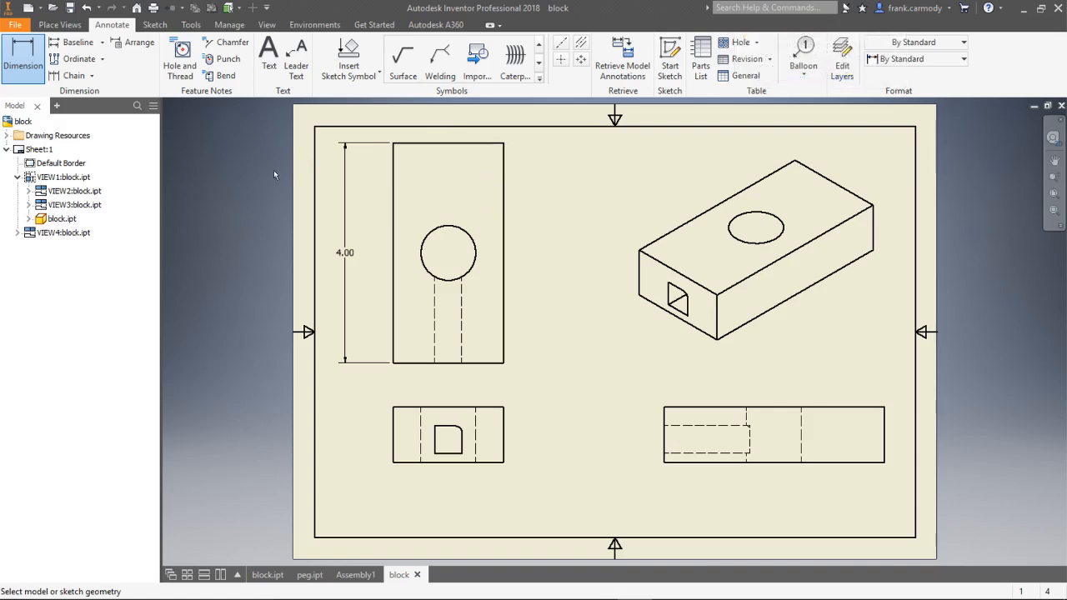
# - Create a new presentation and dismiss the model insertion
pyautogui.click(39, 8)
pyautogui.click(63, 113)
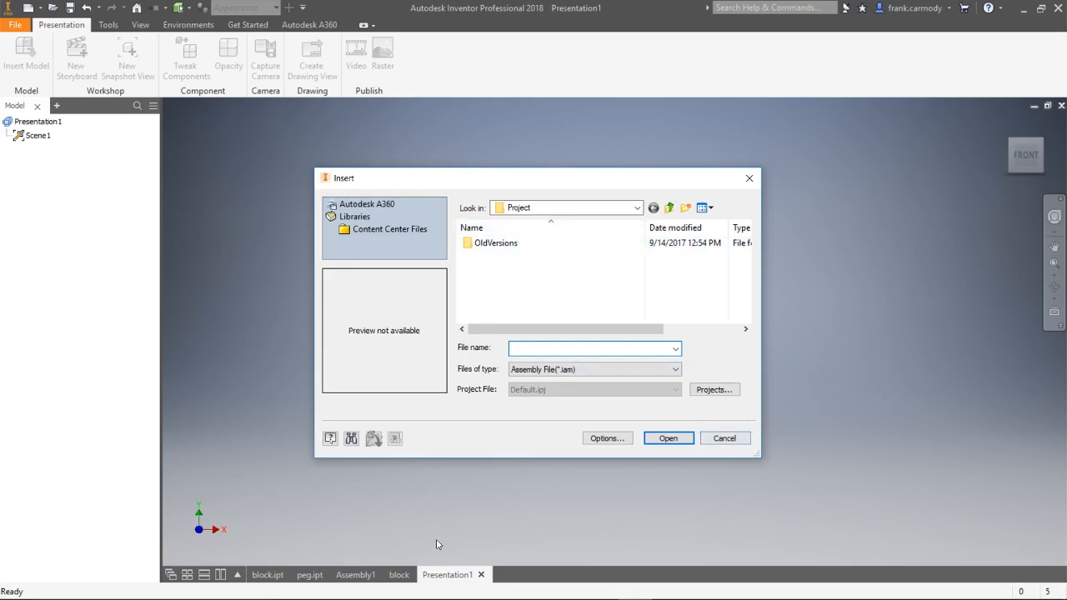
pyautogui.click(729, 439)
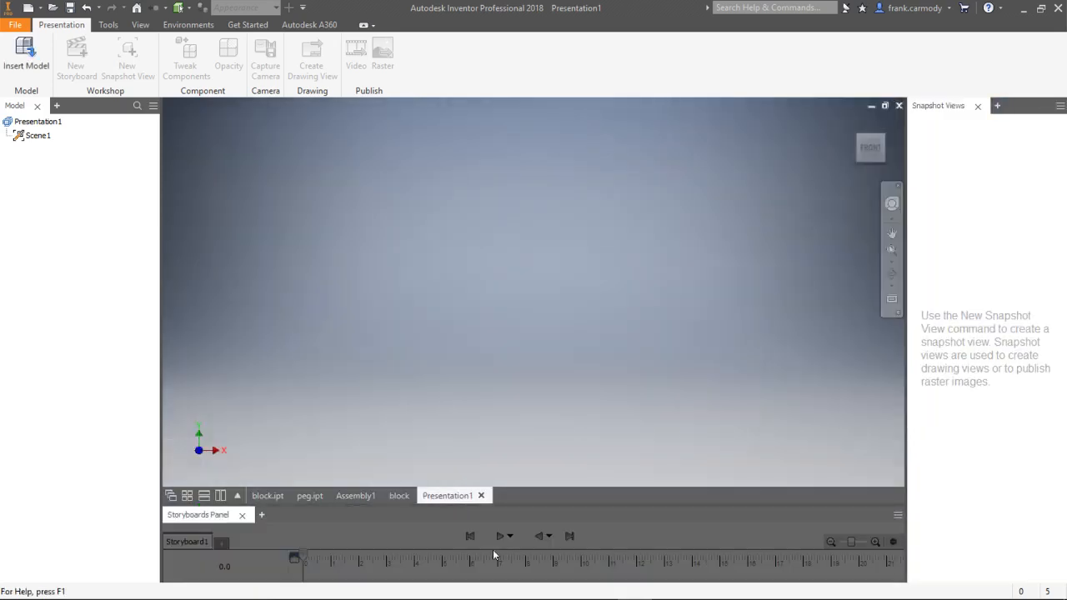
# - Switch to Assembly1 and save it in the Project folder as blackandpeg.iam
pyautogui.click(356, 496)
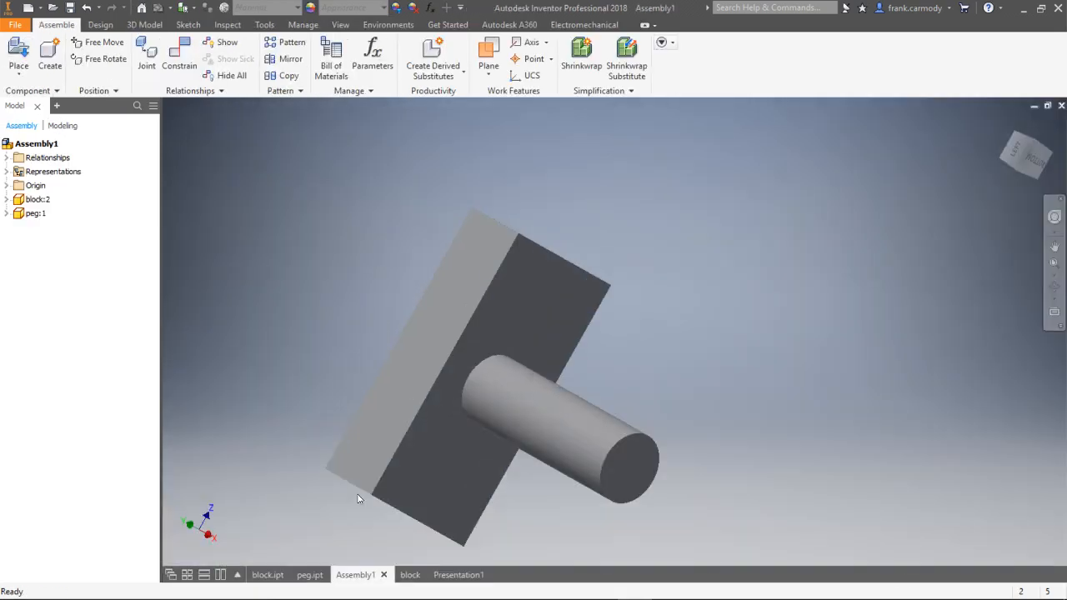
pyautogui.click(6, 23)
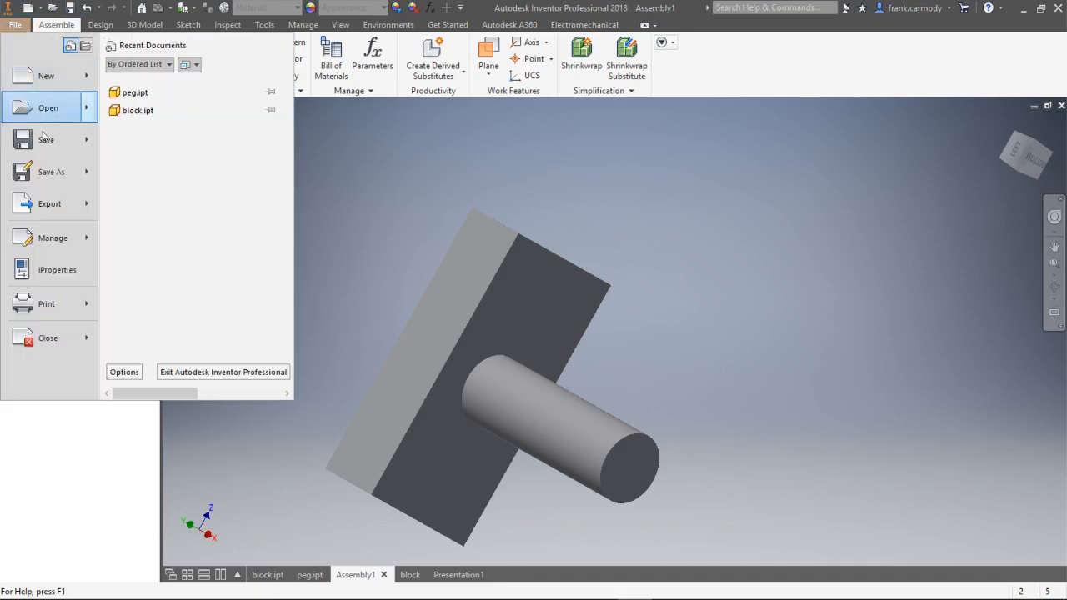
pyautogui.click(51, 177)
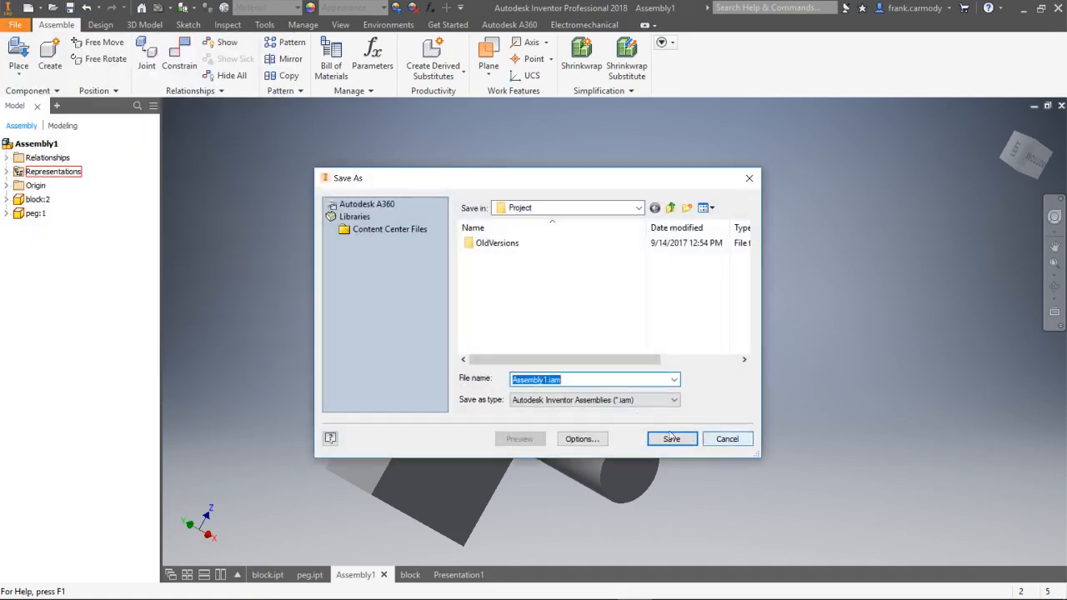
pyautogui.click(552, 379)
pyautogui.doubleClick(546, 379)
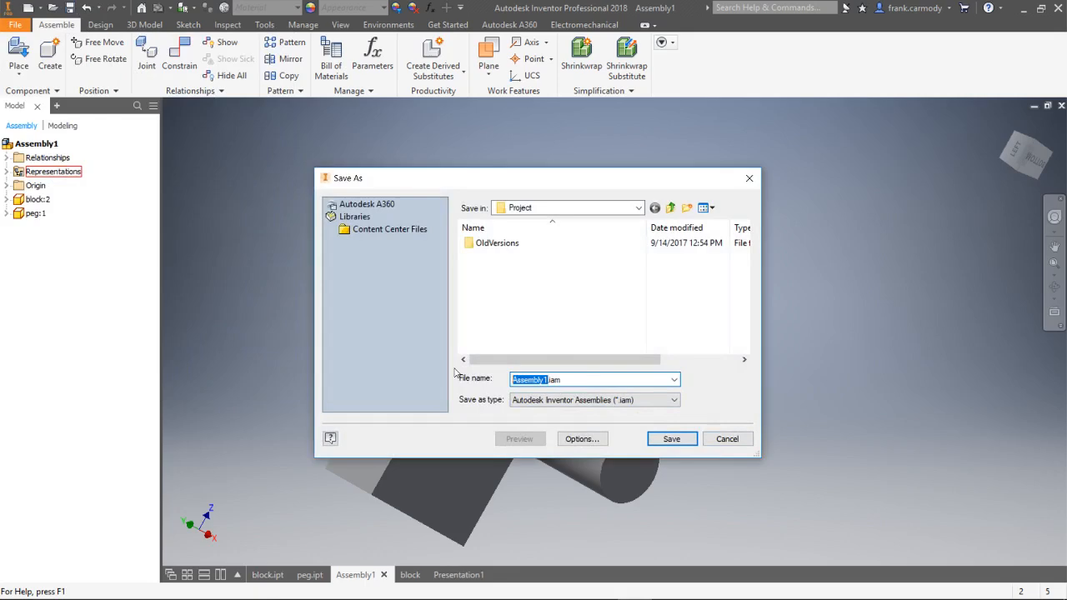
pyautogui.write('blockandpeg')
pyautogui.click(665, 439)
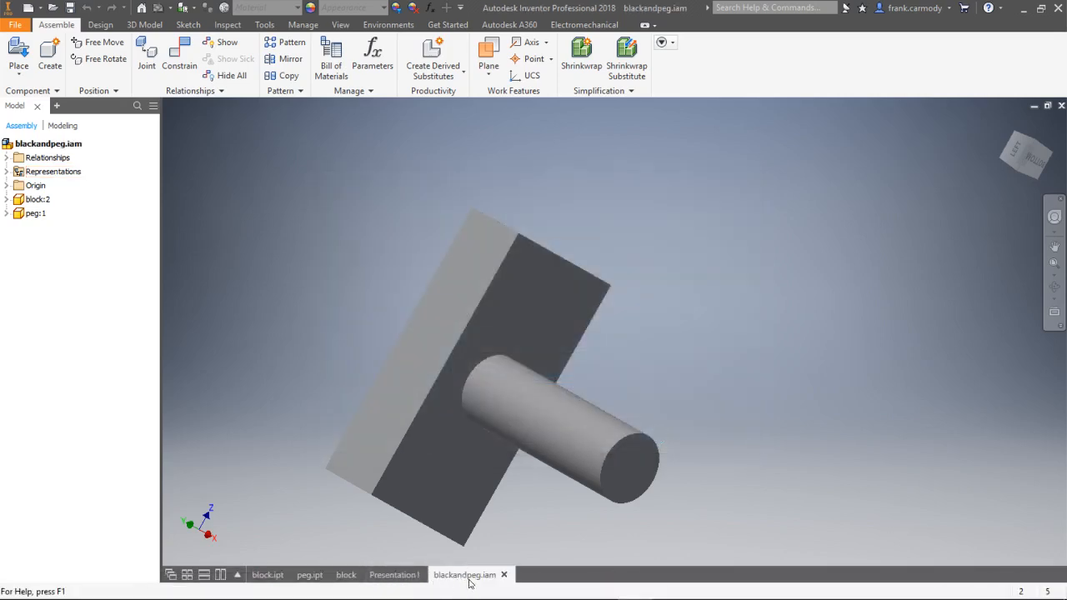
# - Insert blackandpeg.iam from the Project folder into Presentation1 and select the block in the scene
pyautogui.moveTo(471, 583)
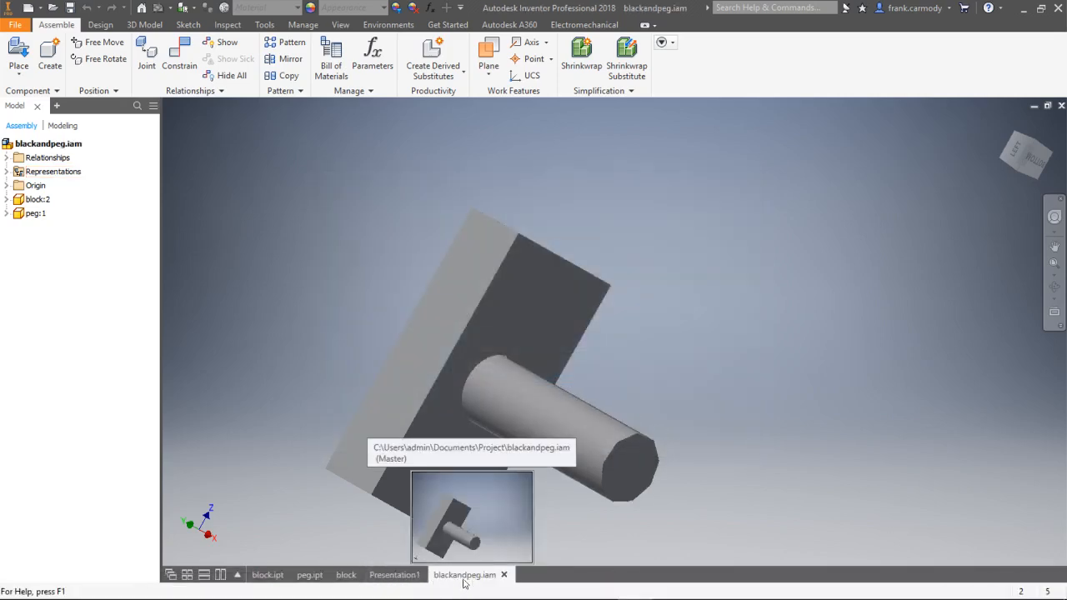
pyautogui.click(394, 574)
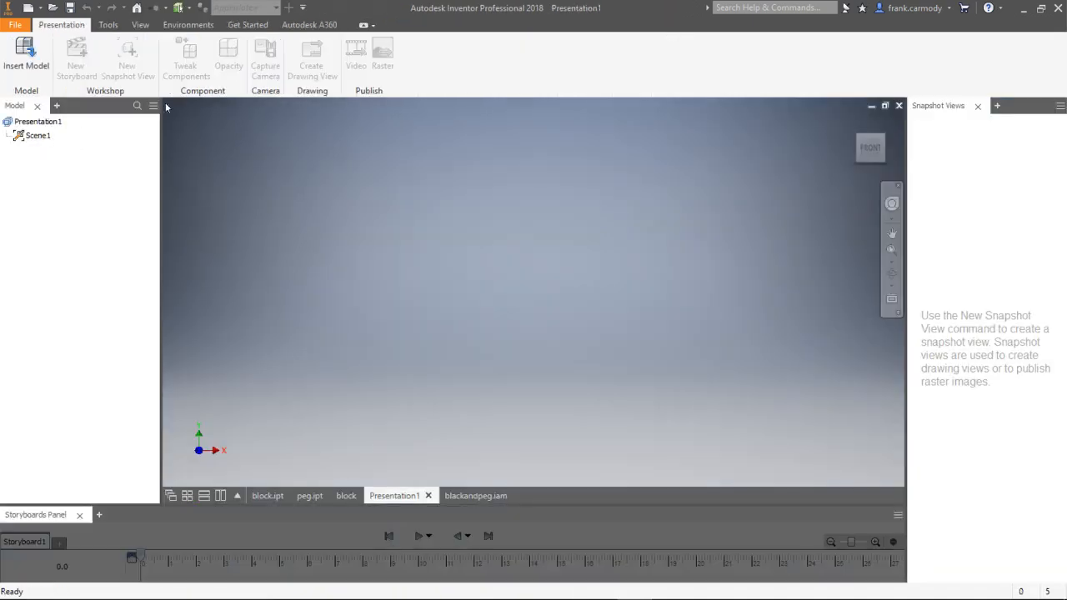
pyautogui.click(27, 50)
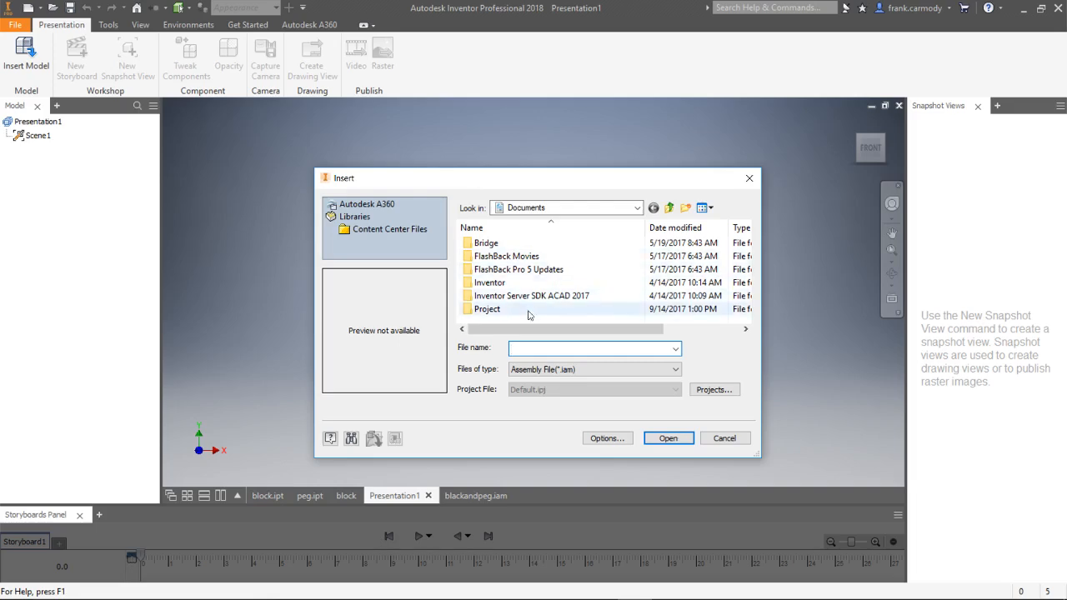
pyautogui.doubleClick(490, 309)
pyautogui.click(500, 256)
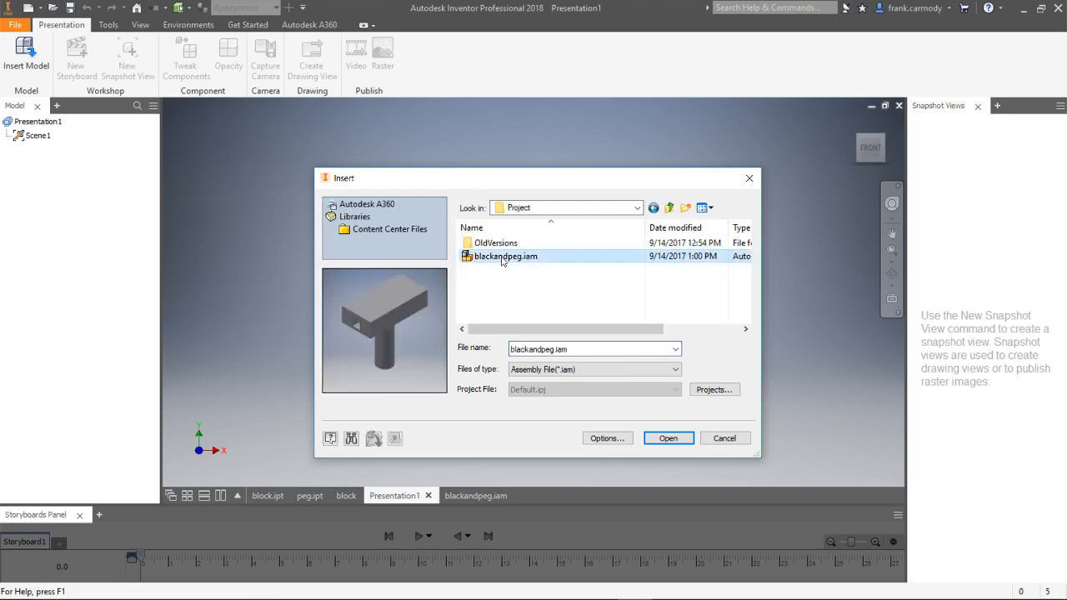
pyautogui.click(669, 438)
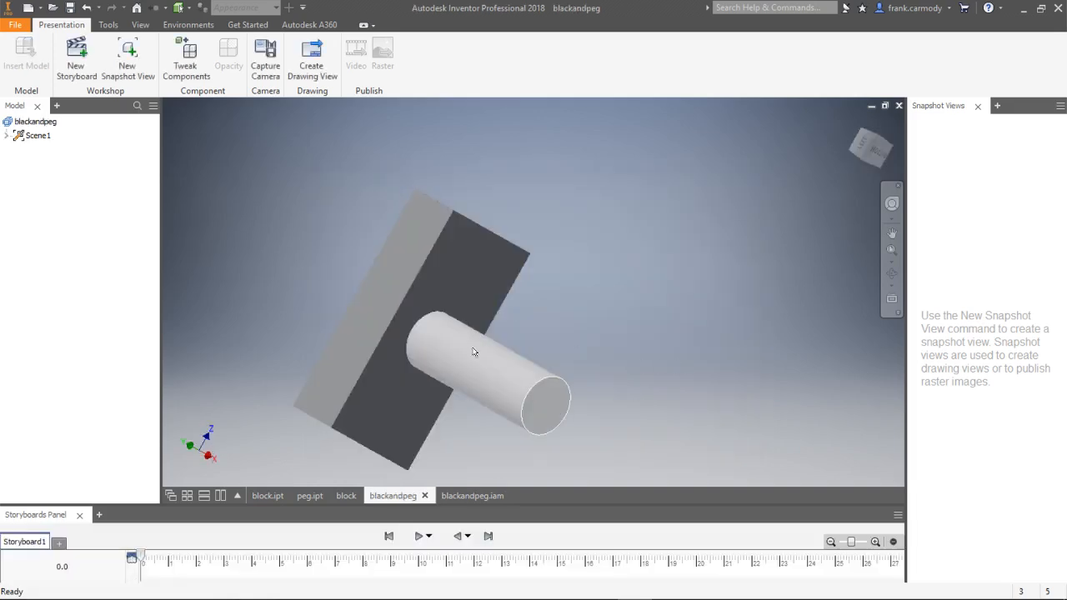
pyautogui.click(447, 237)
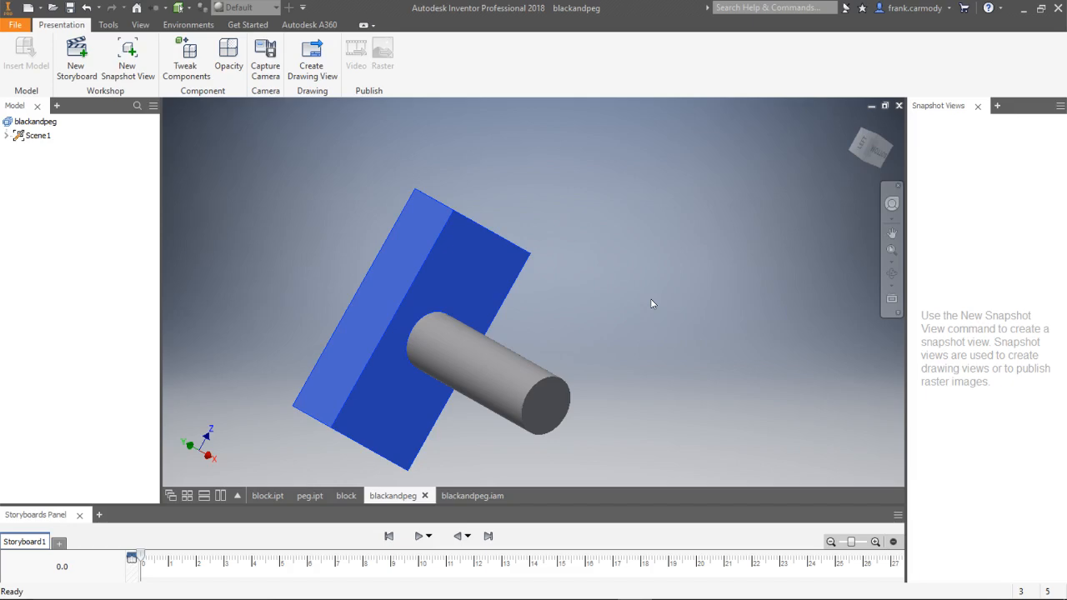
pyautogui.moveTo(907, 586)
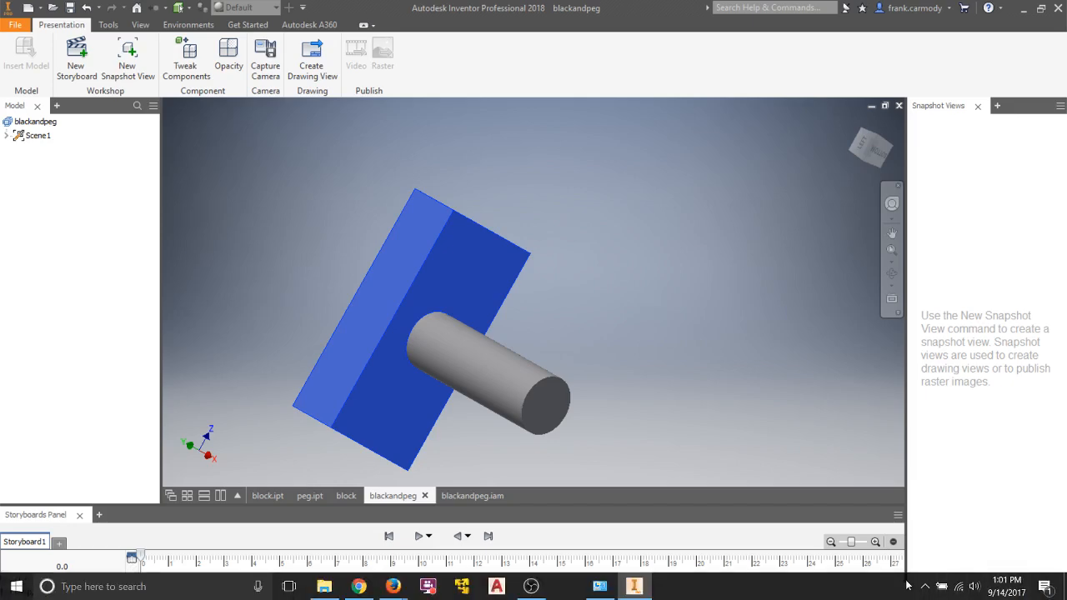